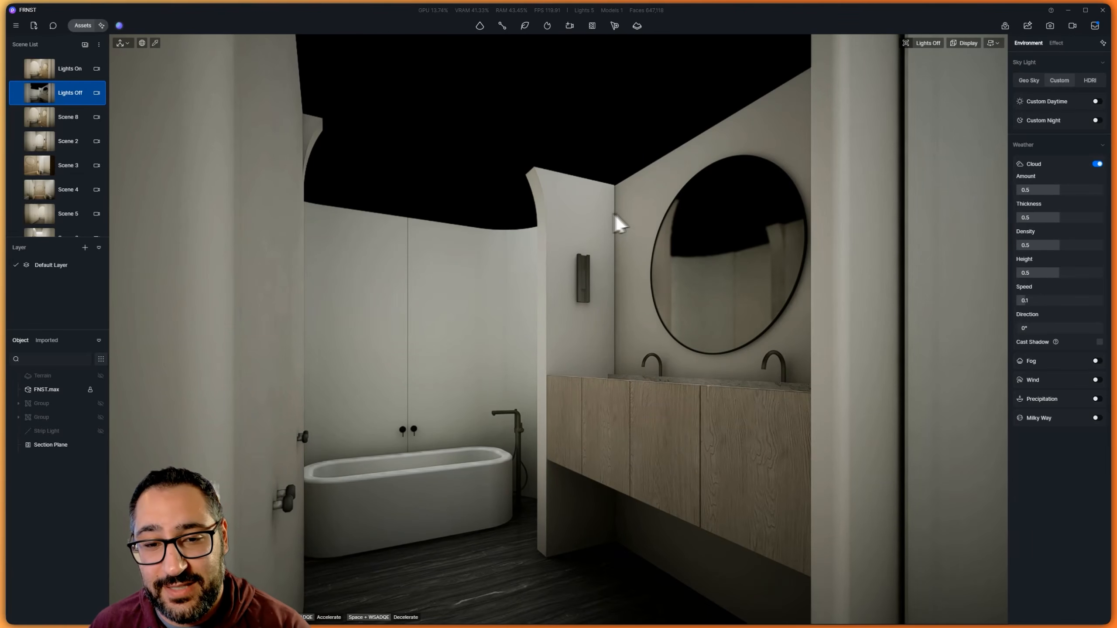
Activate the Lights On scene and review the Minimal Serene Bathroom forum page in the browser
click(61, 64)
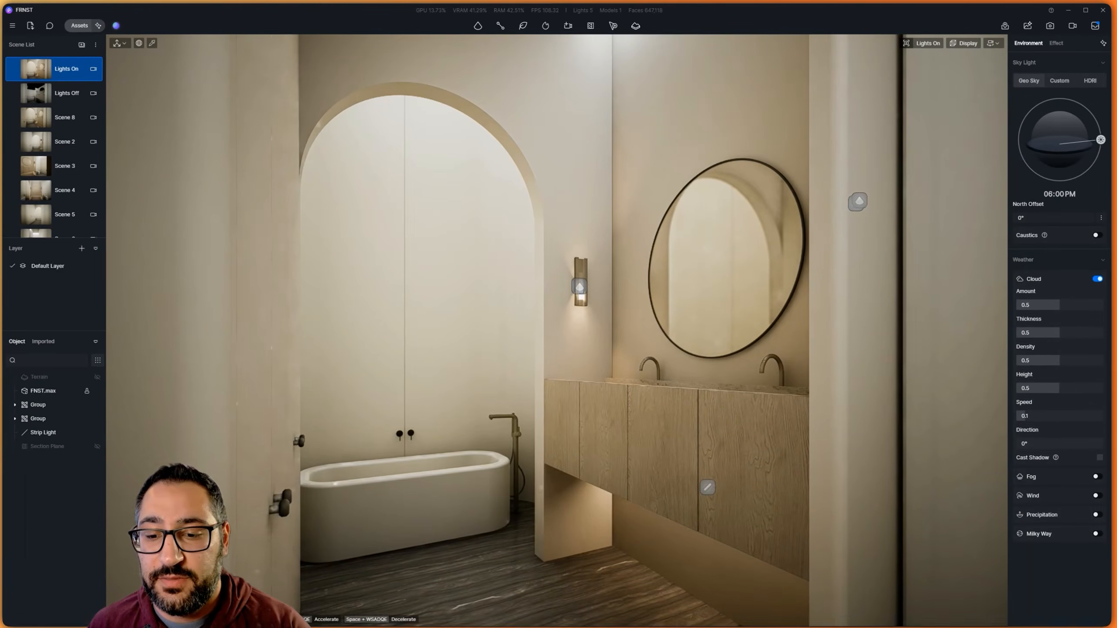
click(730, 616)
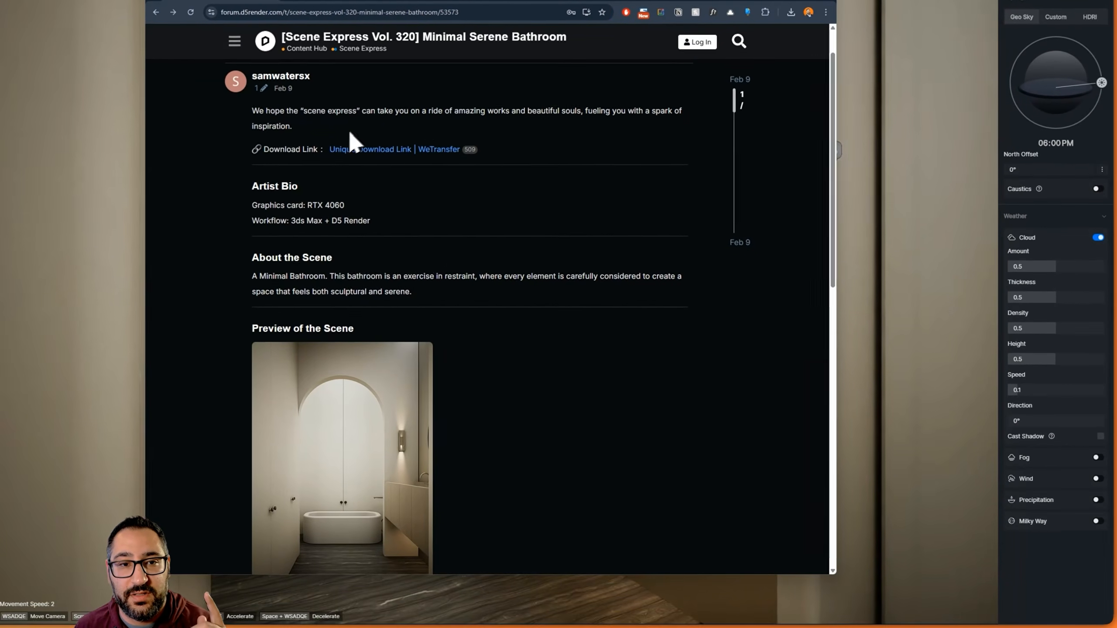
scroll(604, 374, down, 5)
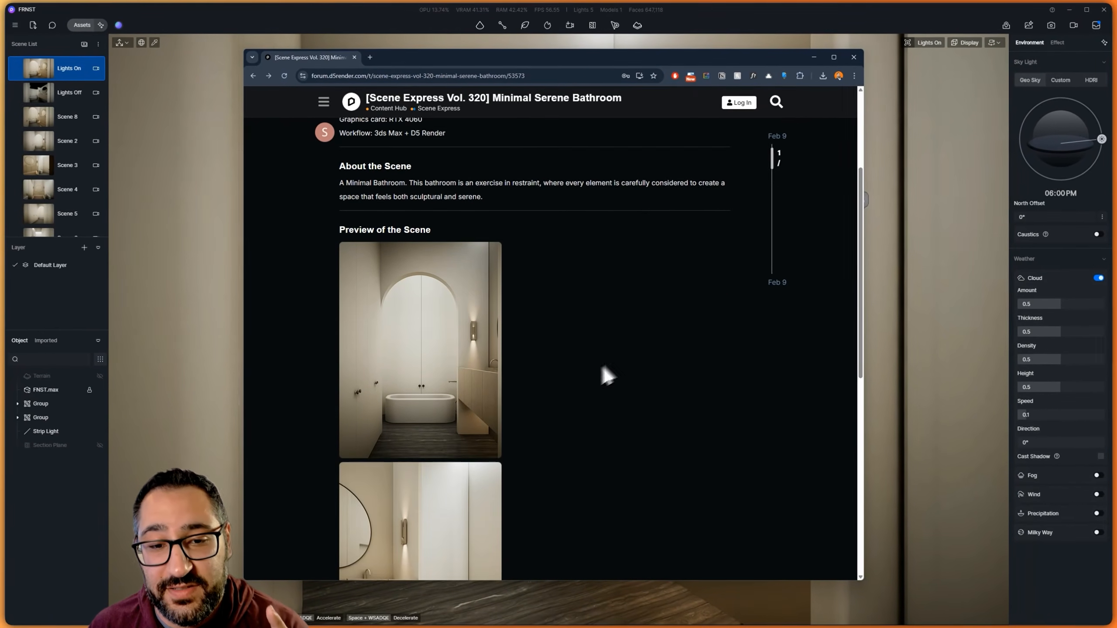
scroll(529, 387, up, 3)
scroll(531, 241, up, 3)
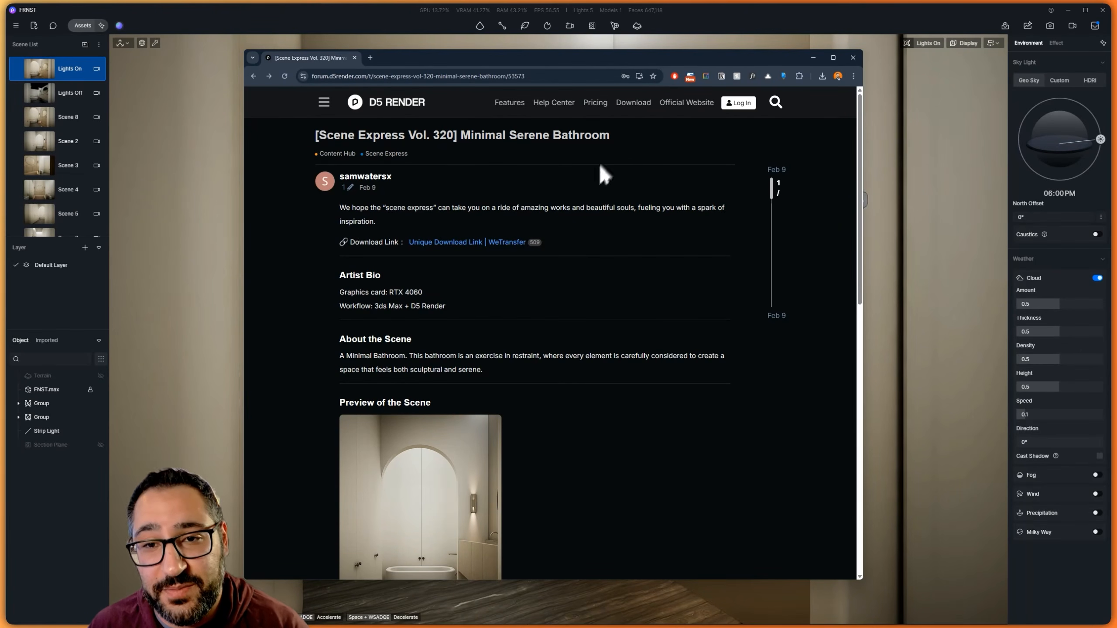
click(669, 39)
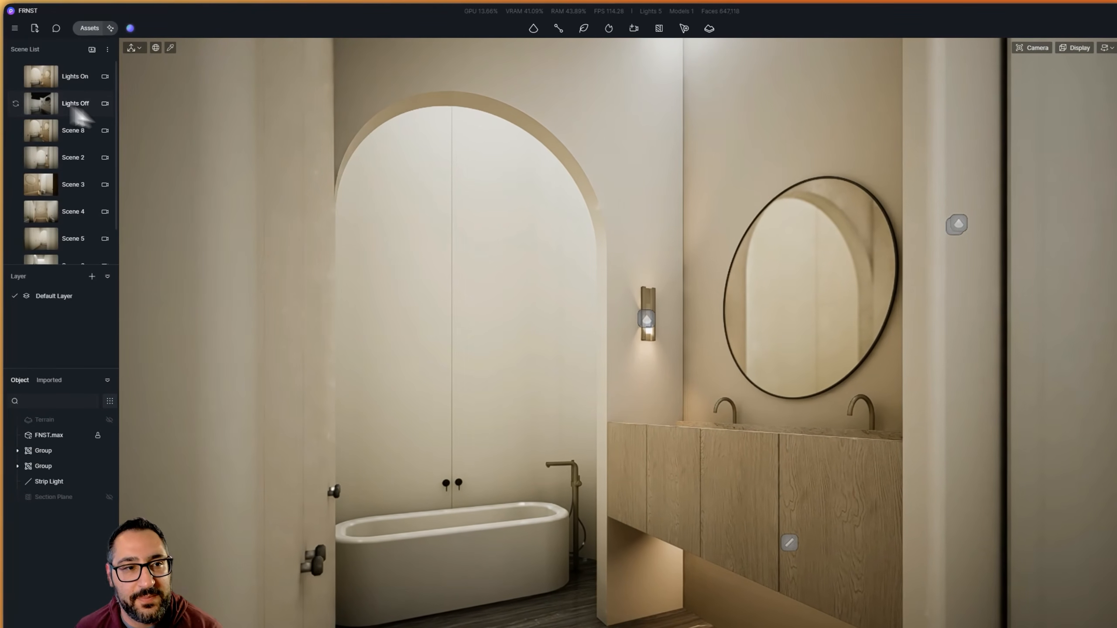
Activate the Lights Off scene and raise its section plane vertically to Z 5094, above the bathroom ceiling
click(79, 115)
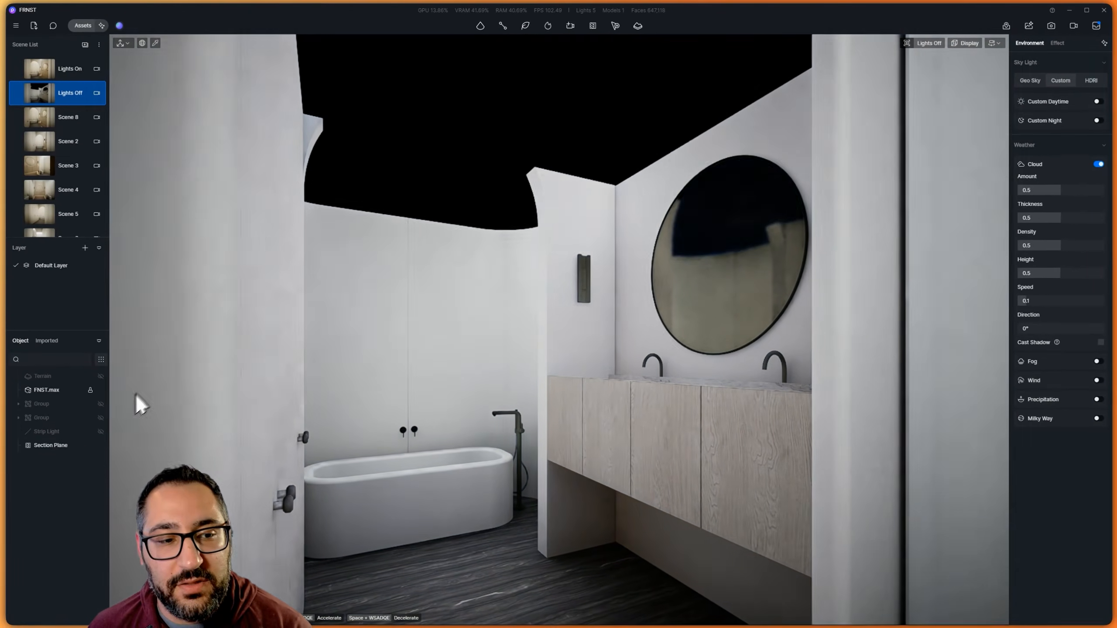
click(49, 450)
right_drag(681, 203, 709, 280)
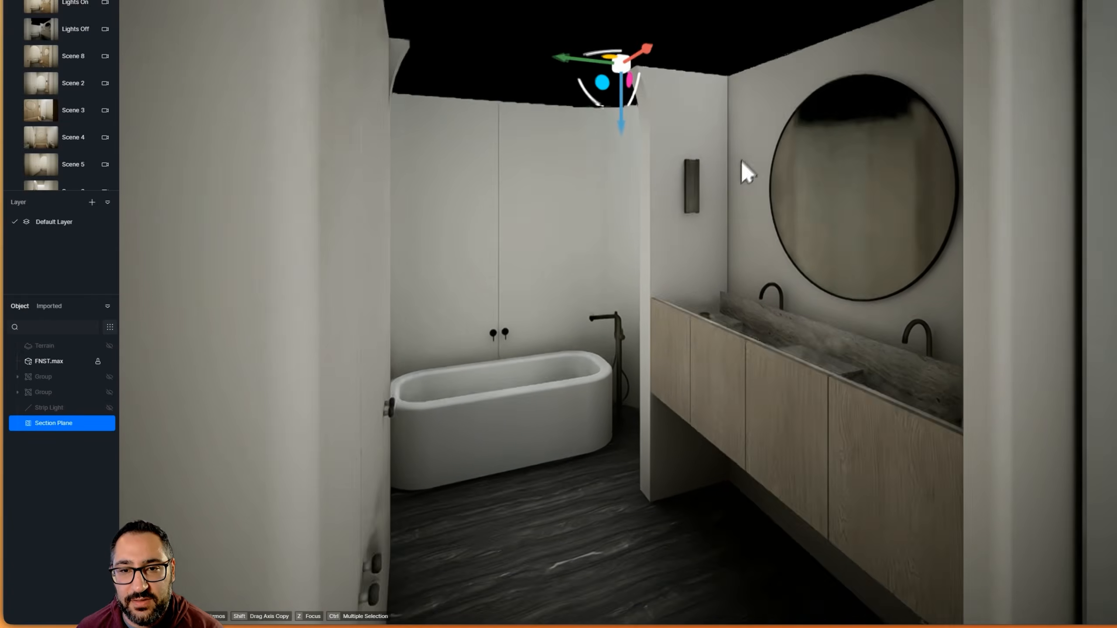
scroll(709, 280, down, 5)
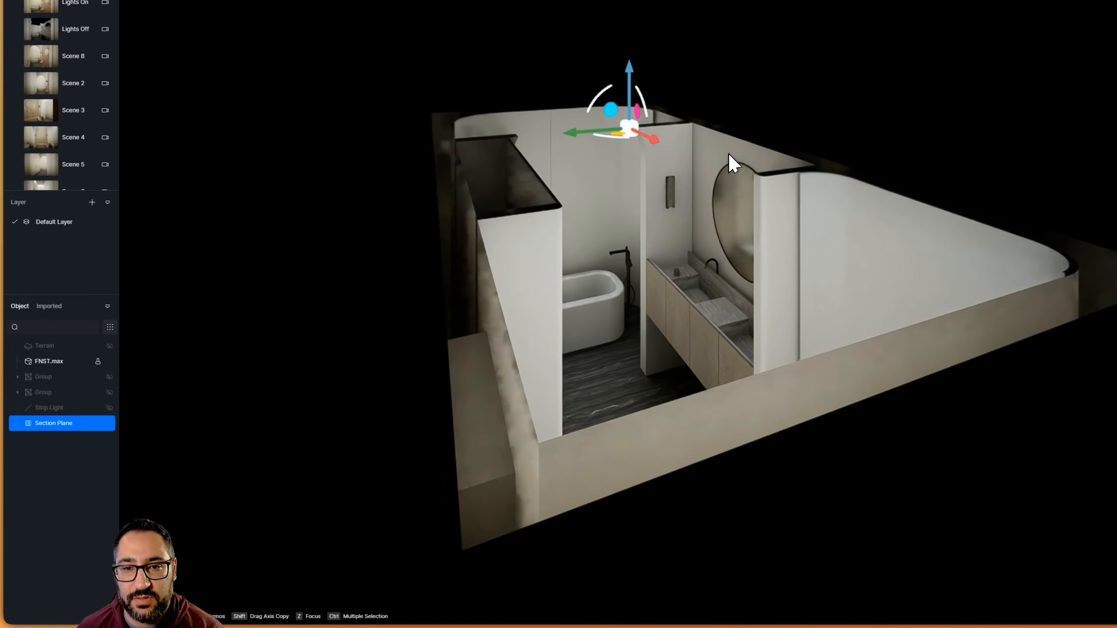
drag(616, 141, 604, 64)
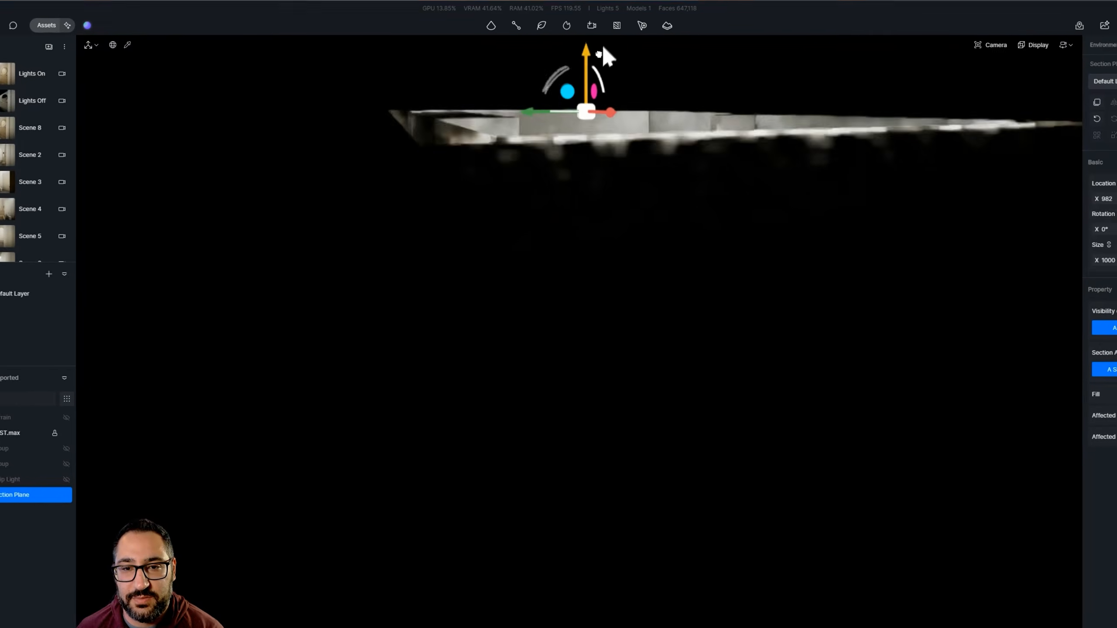
right_drag(613, 156, 616, 268)
drag(590, 174, 592, 61)
right_drag(648, 280, 667, 285)
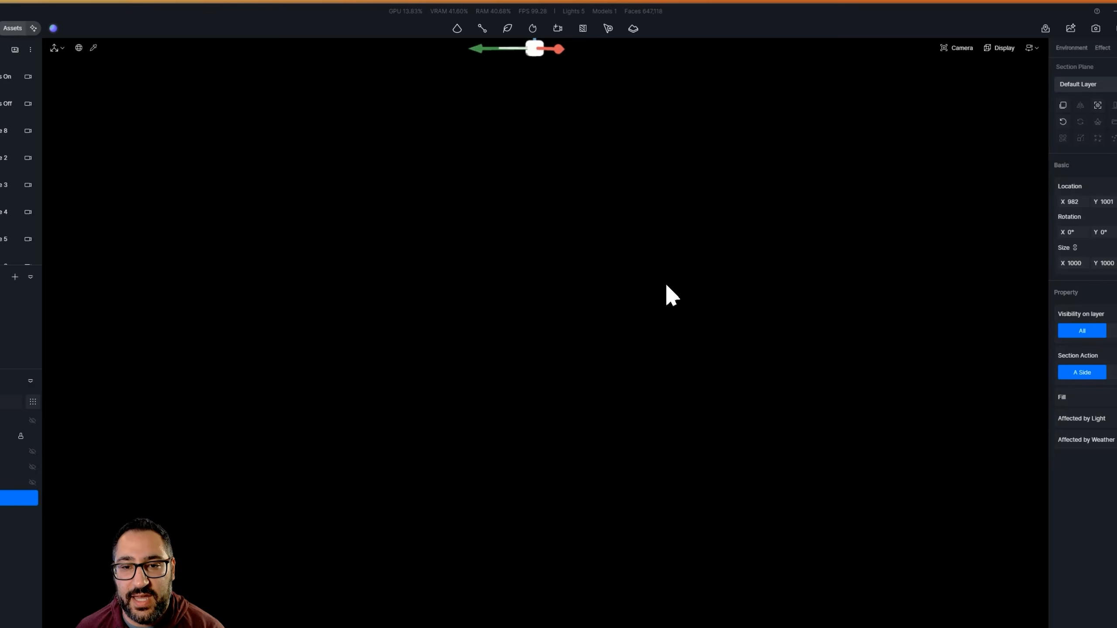
right_drag(637, 251, 550, 523)
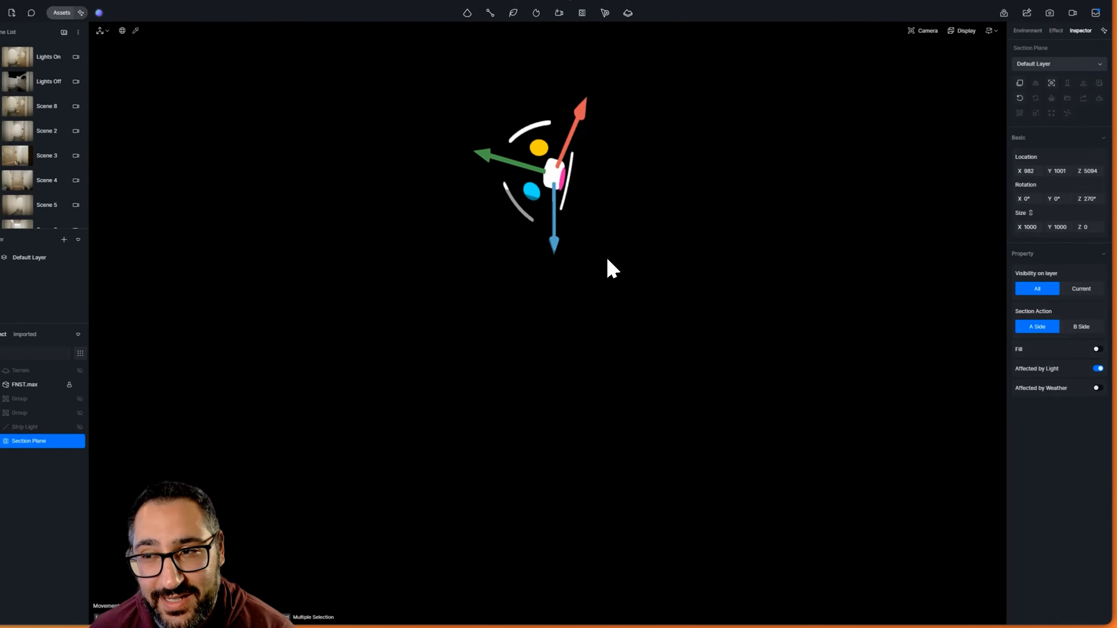
Enable the Custom Daytime sky light and lower the section plane to Z 3375 to cut the ceiling open
click(1028, 42)
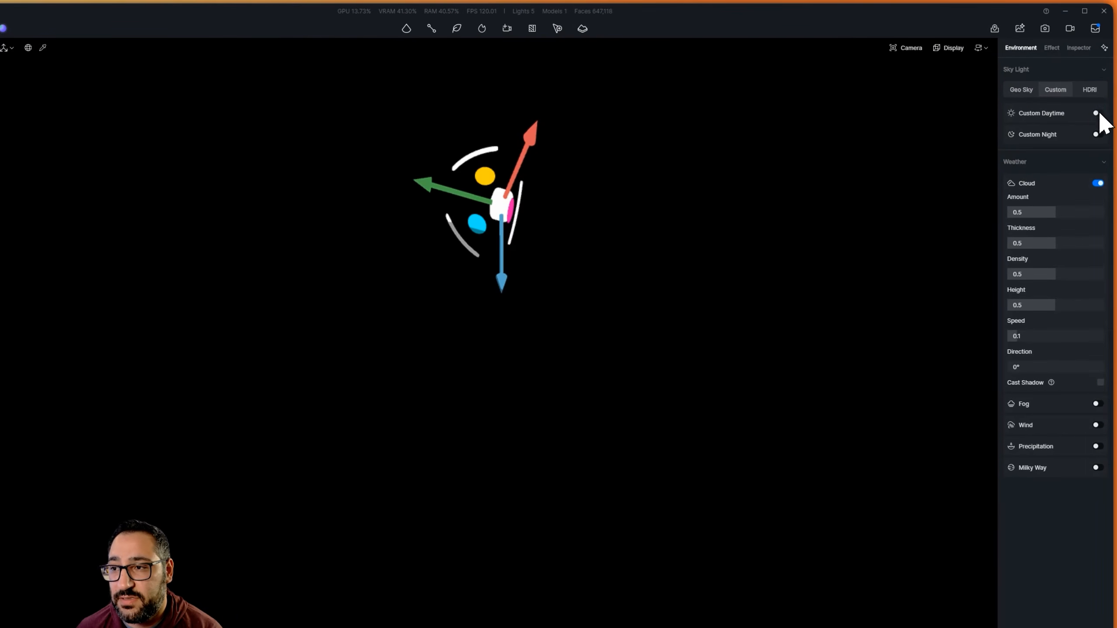
click(1099, 113)
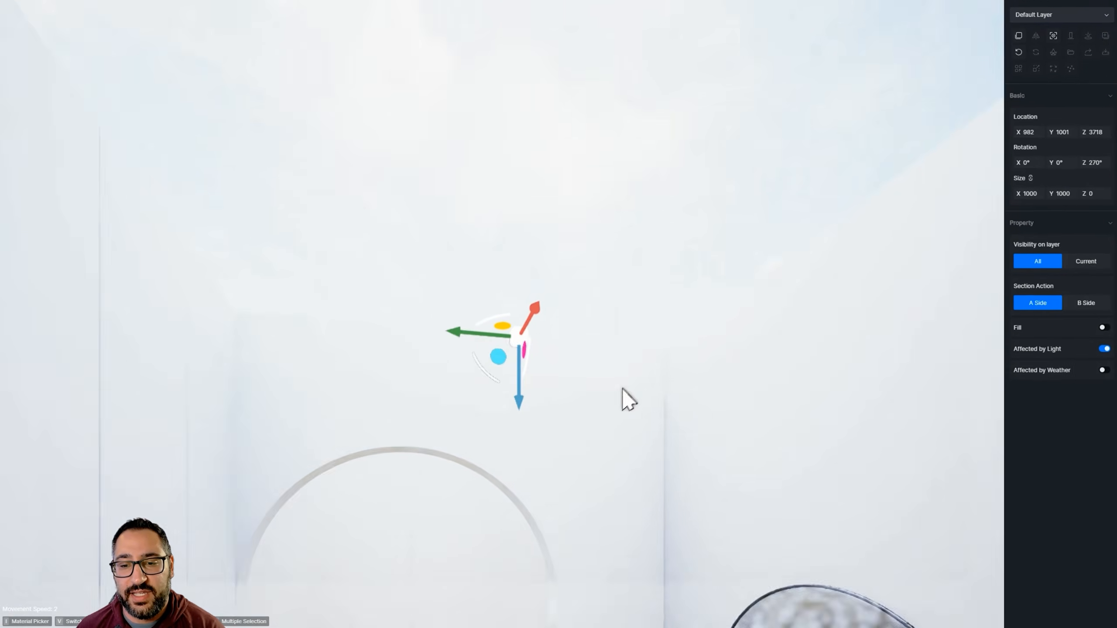
key(q)
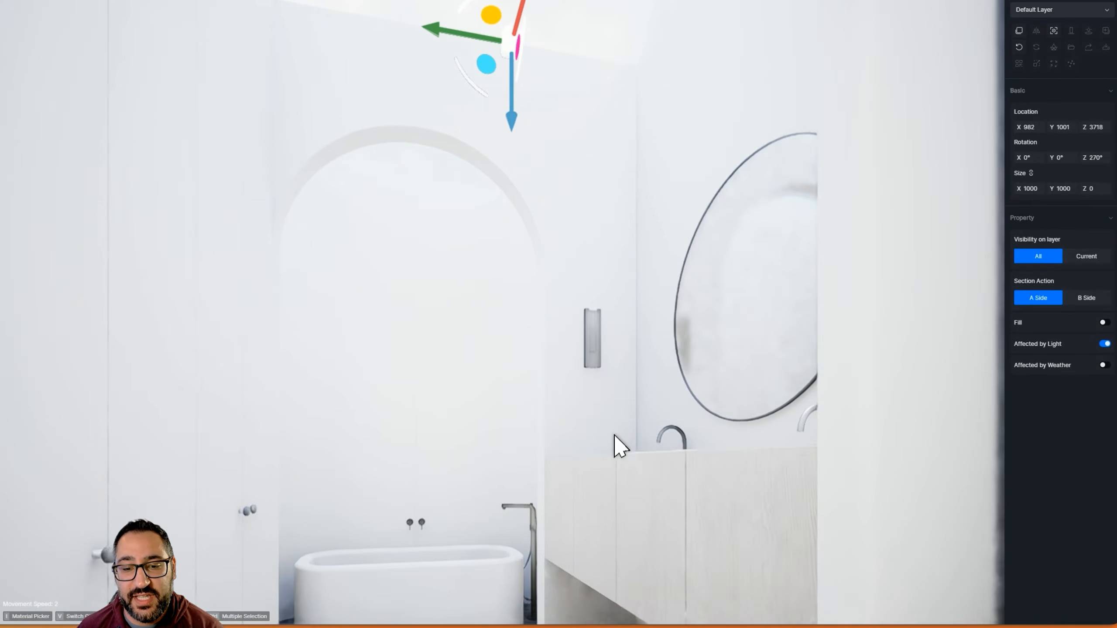
right_drag(615, 435, 600, 350)
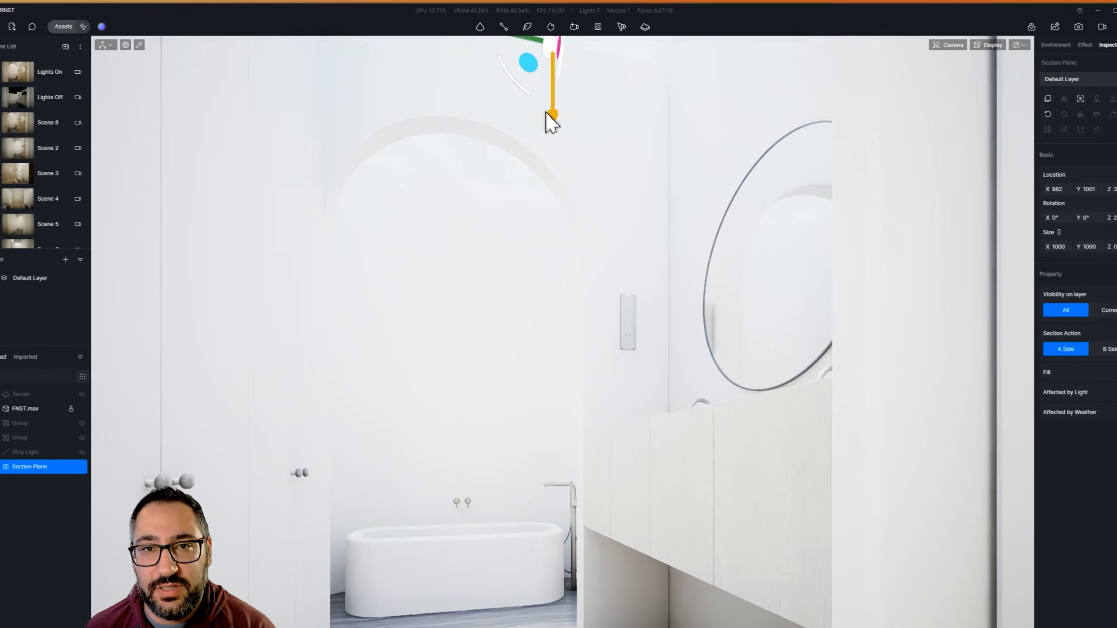
drag(548, 111, 553, 160)
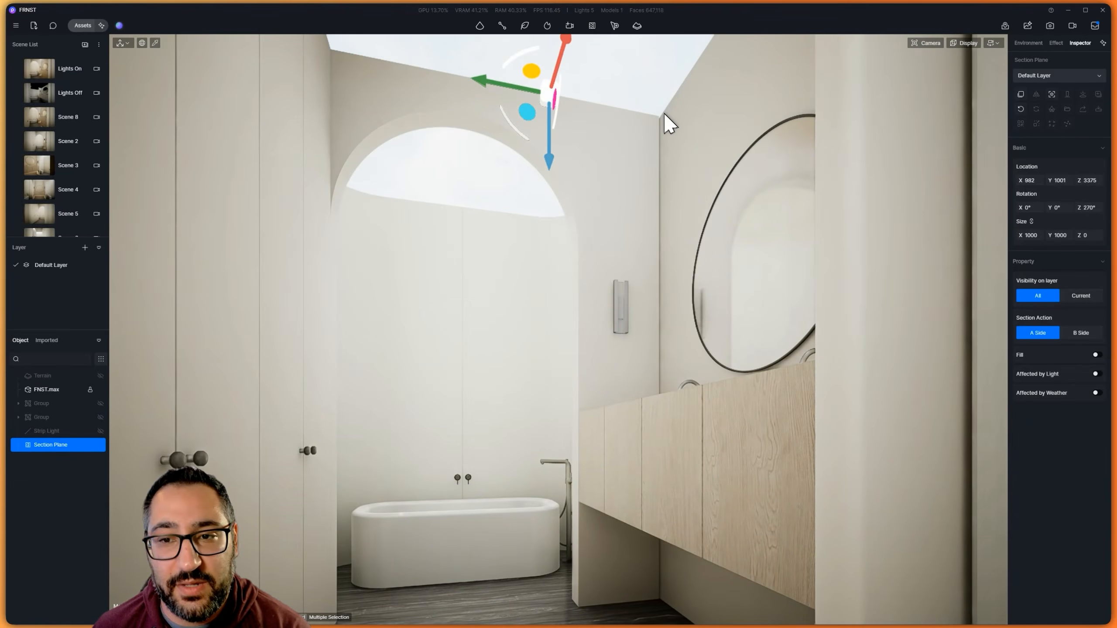
Turn on Affected by Light for the section plane and hide the plane
click(1096, 374)
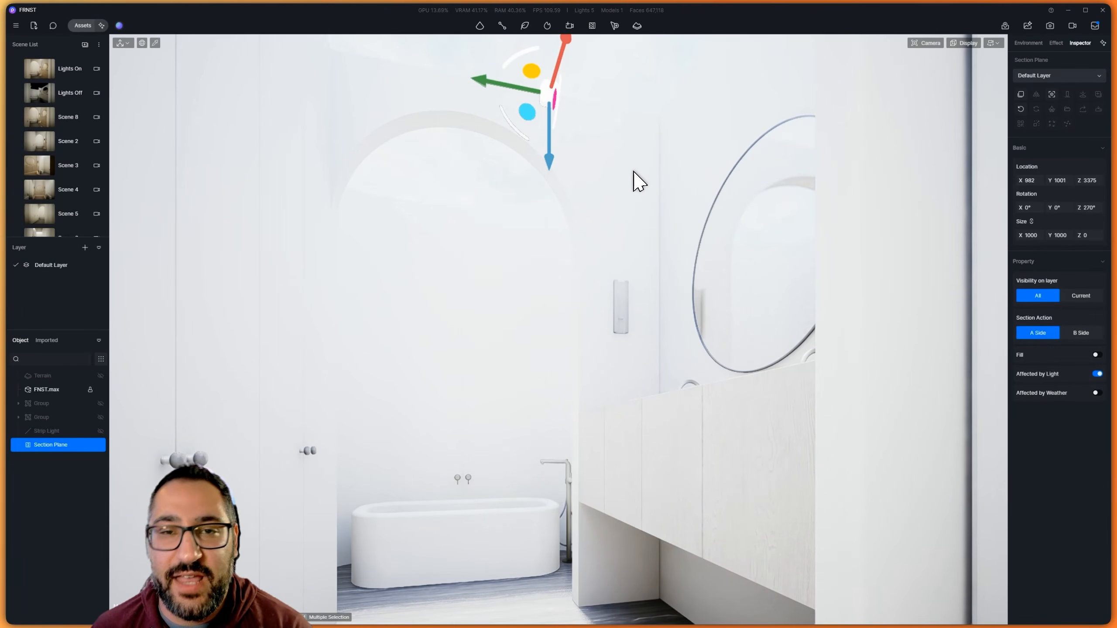
click(101, 445)
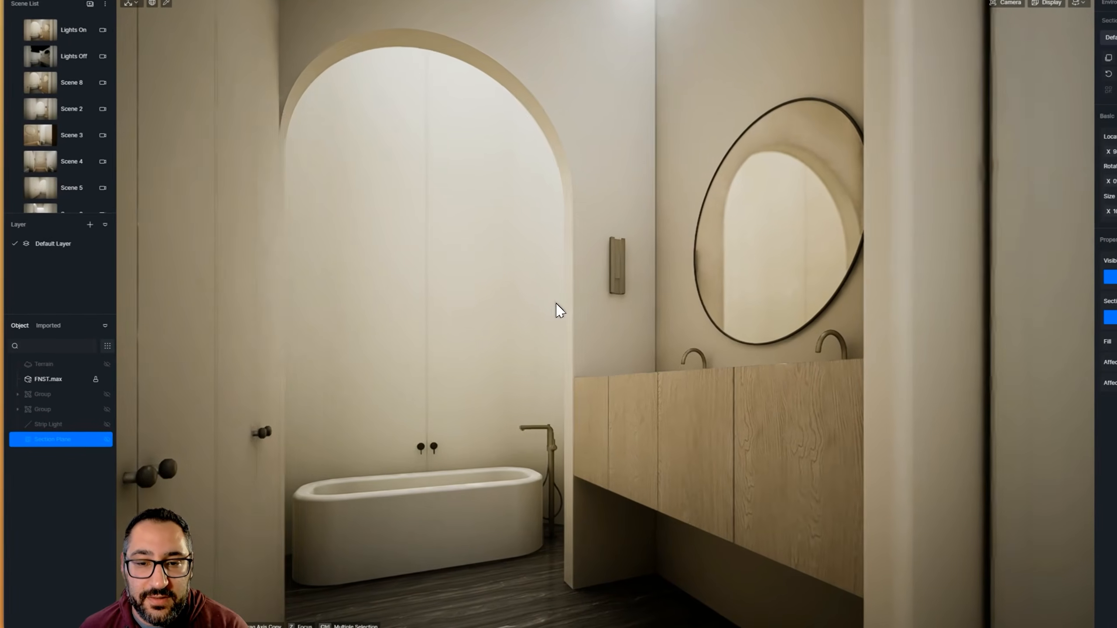
Place a spot light at the wall sconce beside the round mirror
right_drag(510, 320, 680, 316)
right_drag(755, 294, 717, 304)
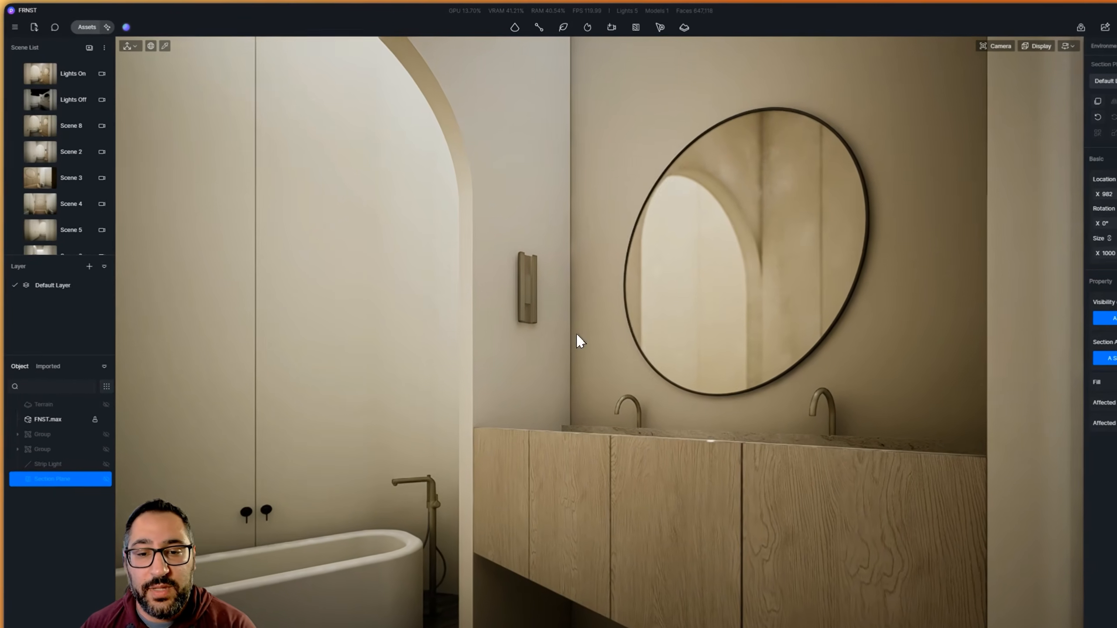
middle_drag(535, 315, 534, 346)
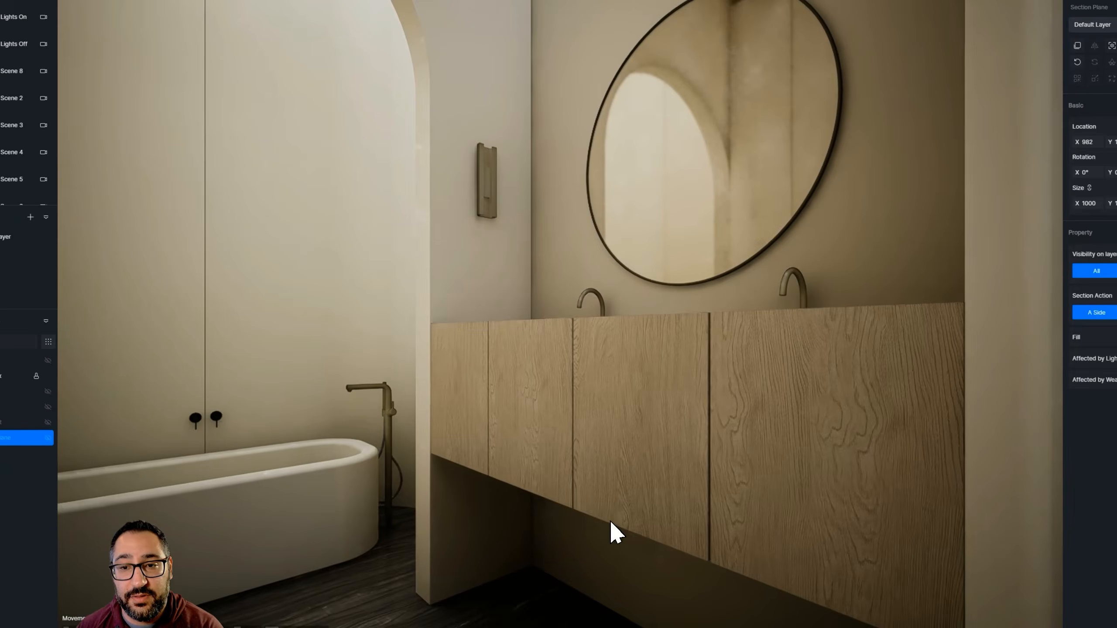
right_drag(593, 380, 571, 402)
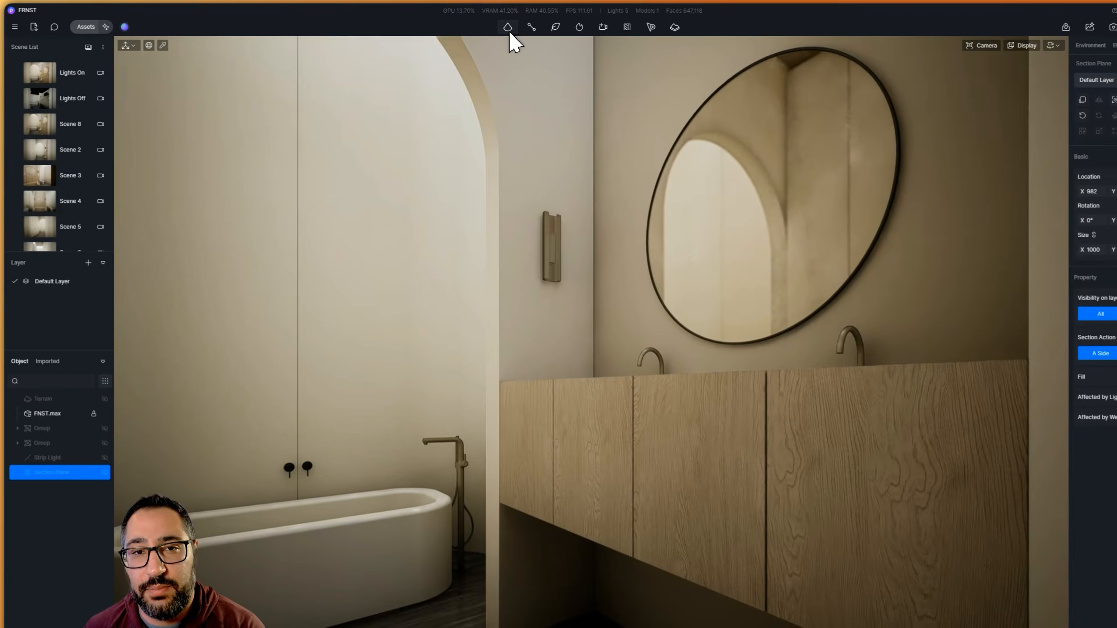
click(480, 24)
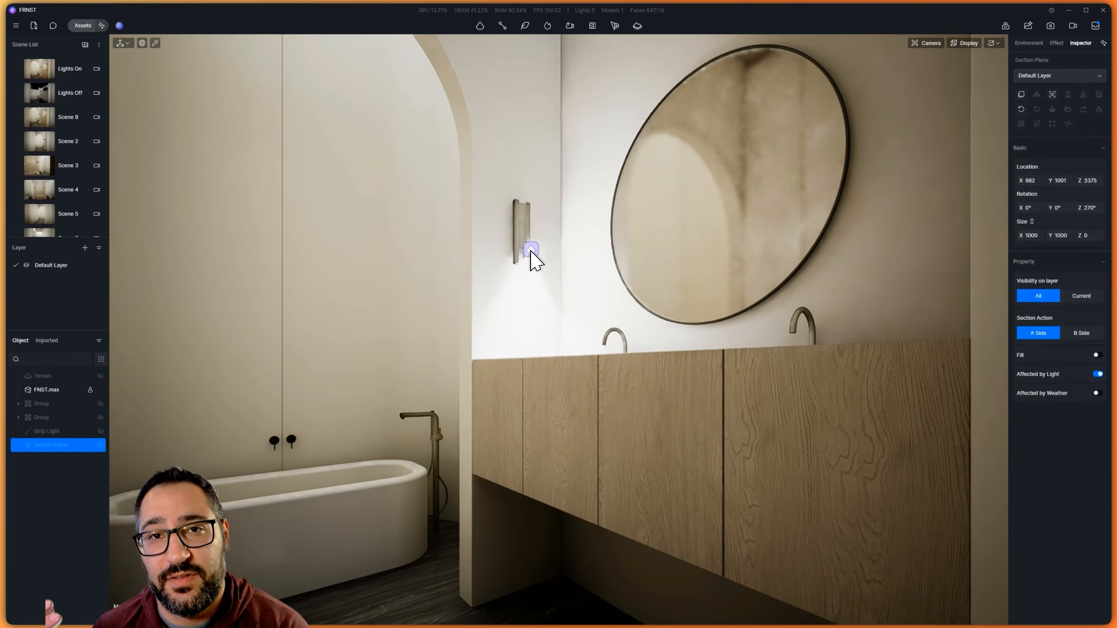
click(525, 235)
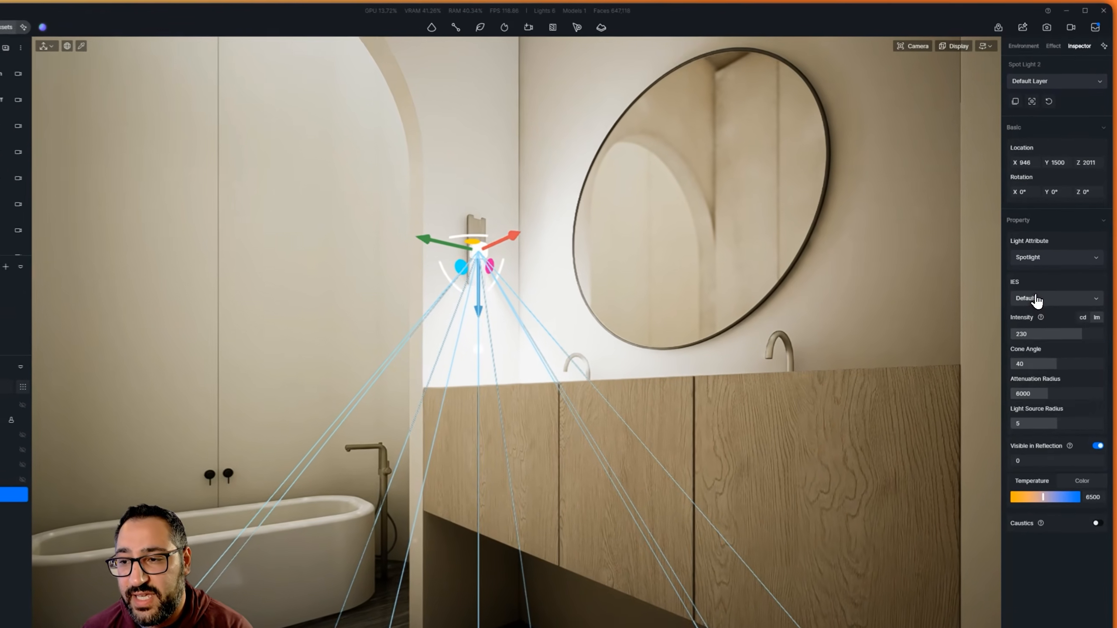
Apply the IES 05 profile to the sconce spot light and shift the light along Y to 1599
click(1041, 277)
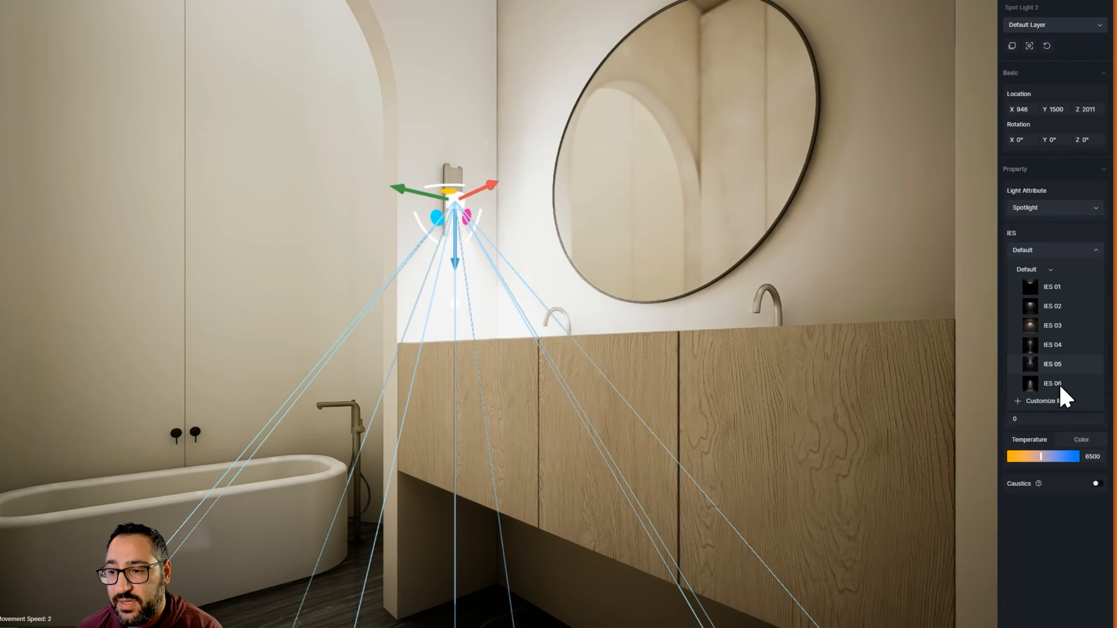
click(1059, 403)
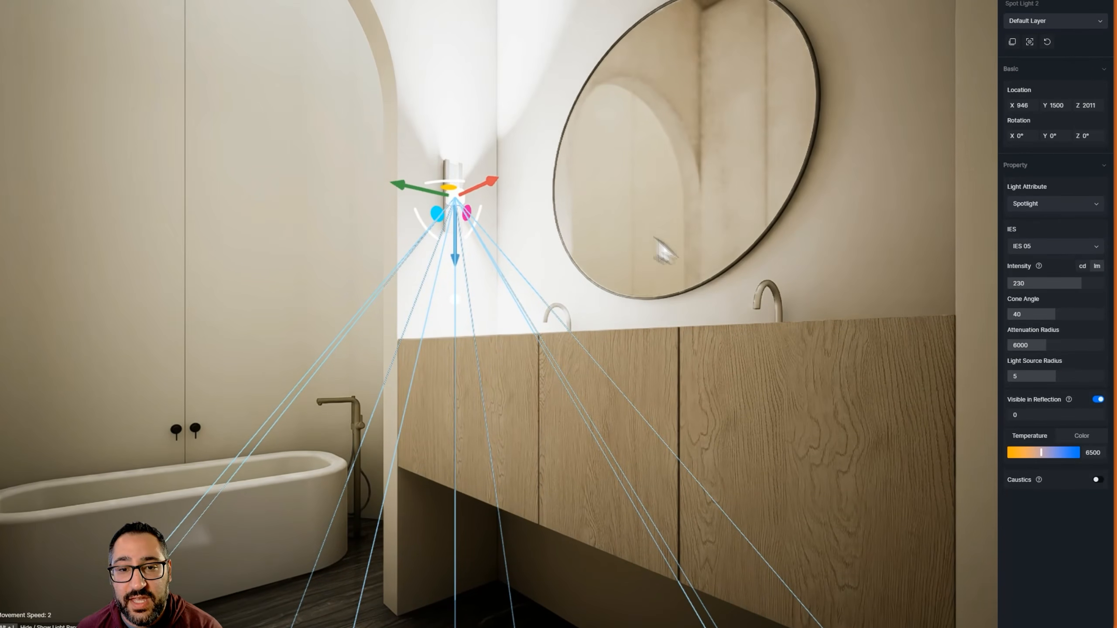
right_drag(658, 246, 525, 216)
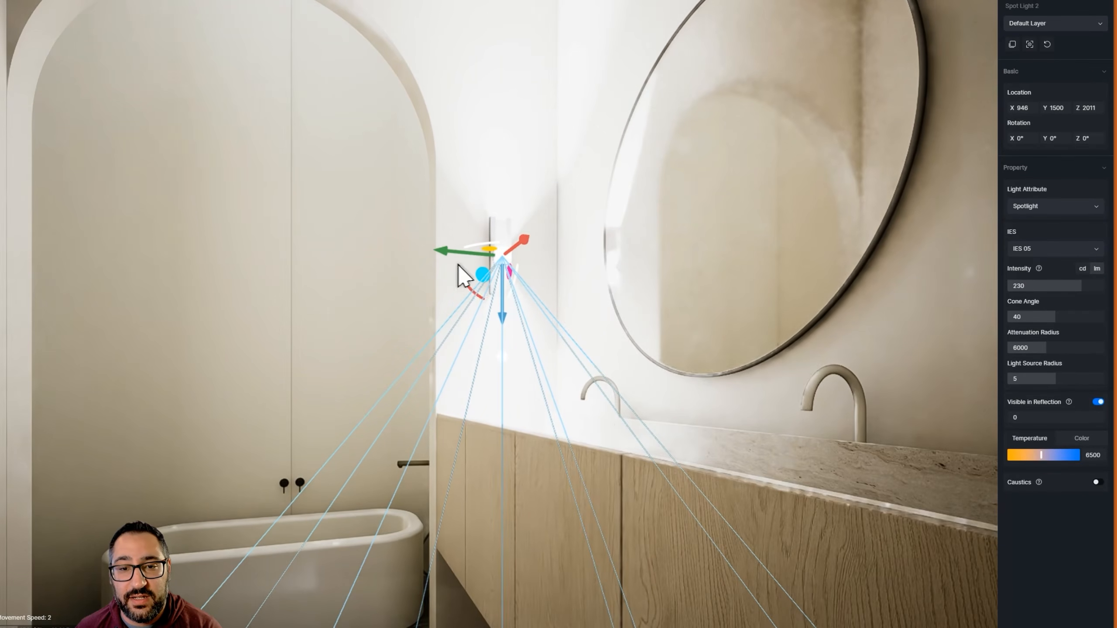
drag(455, 251, 477, 250)
drag(598, 280, 572, 281)
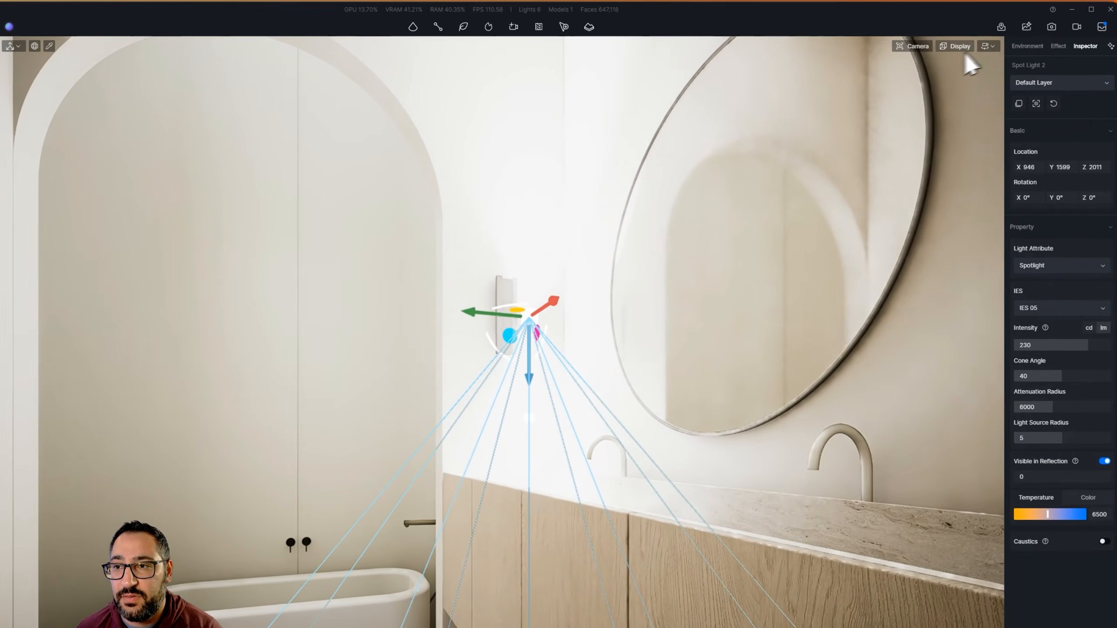
Lower the camera exposure and move the sconce spot light along Y to 1493
click(963, 48)
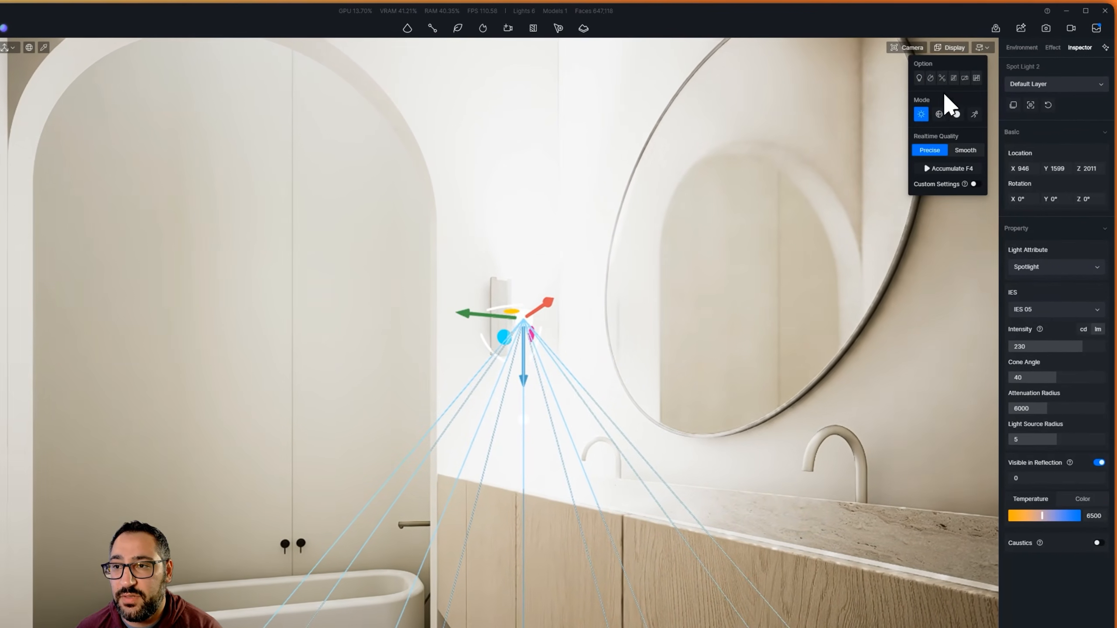
click(923, 48)
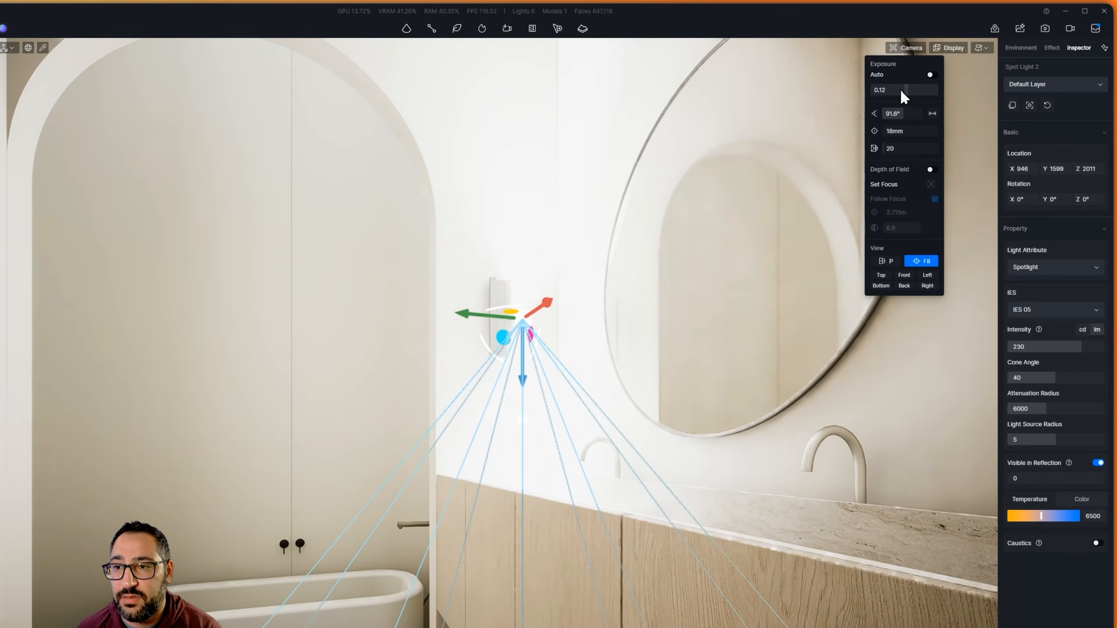
drag(901, 89, 892, 91)
mouse_move(476, 321)
mouse_down()
mouse_move(445, 320)
mouse_move(455, 320)
mouse_up()
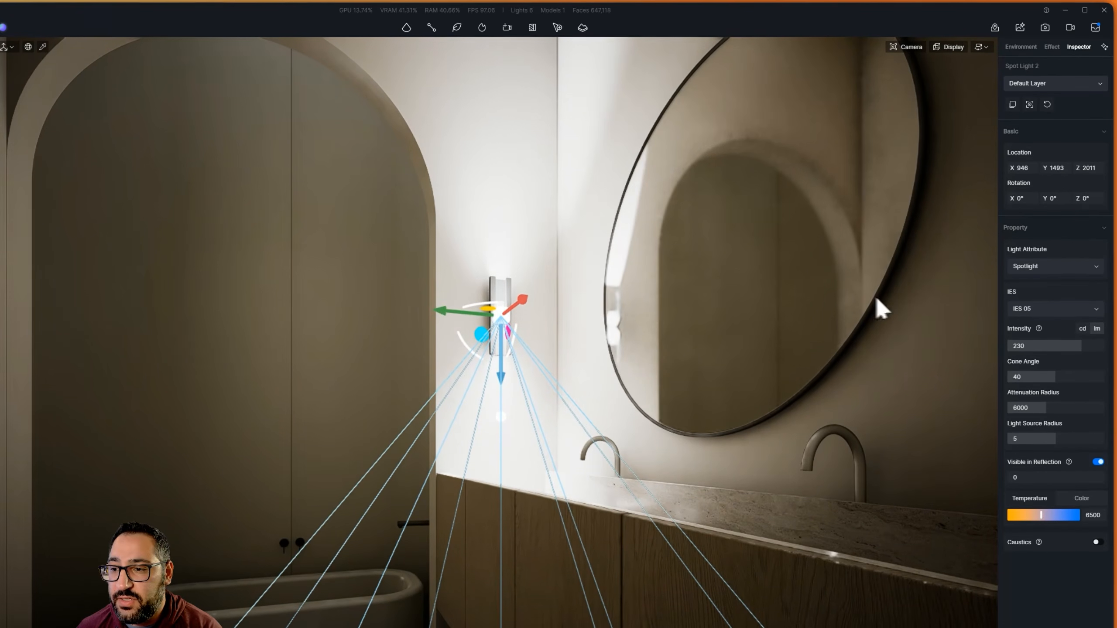
Narrow the spot light's cone angle to 16.7 and raise the camera exposure
drag(1044, 378, 1027, 379)
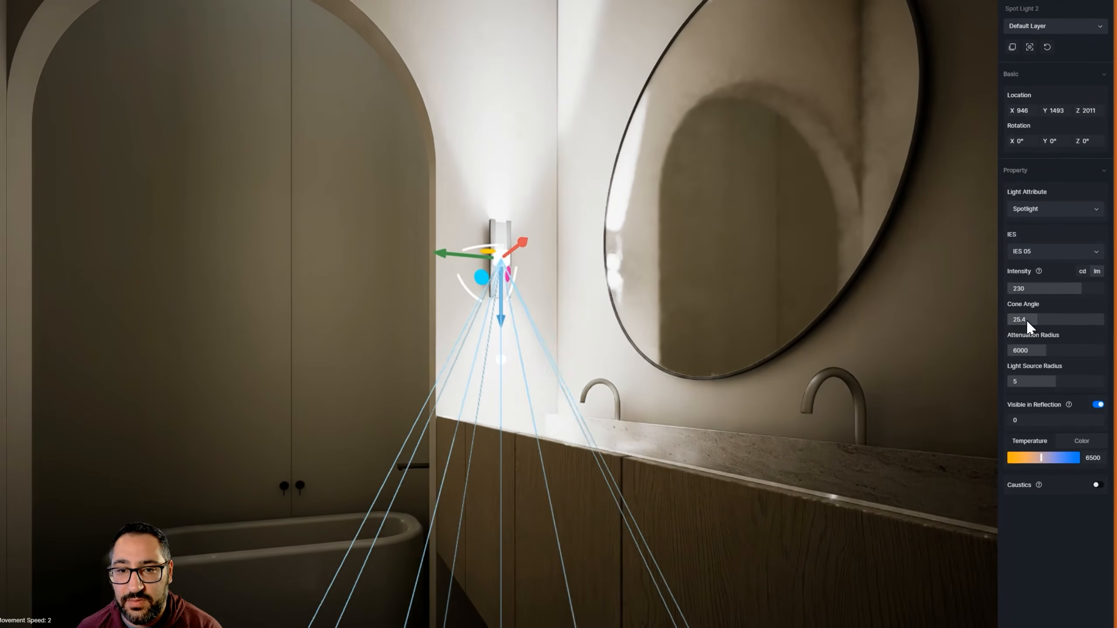
drag(1027, 320, 1017, 320)
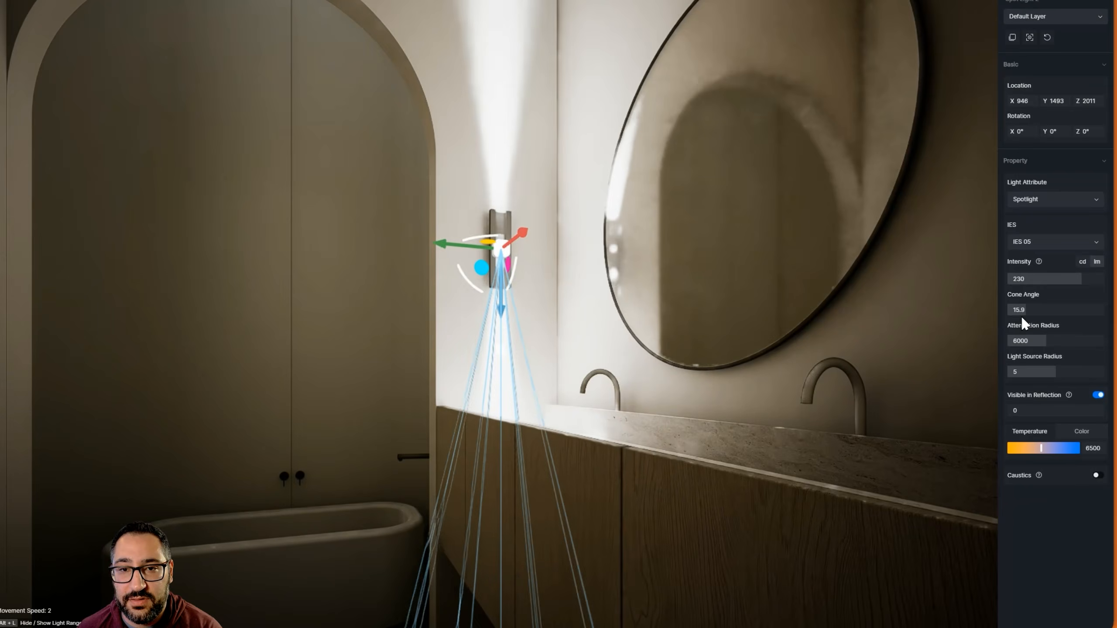
right_drag(669, 228, 686, 227)
key(a)
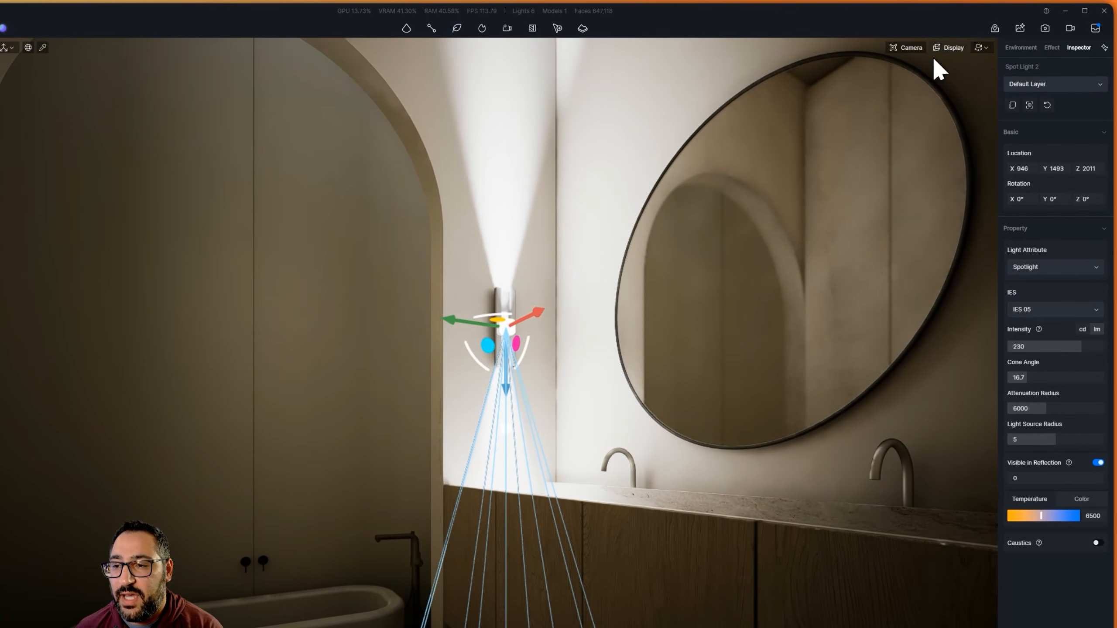
click(918, 47)
click(910, 91)
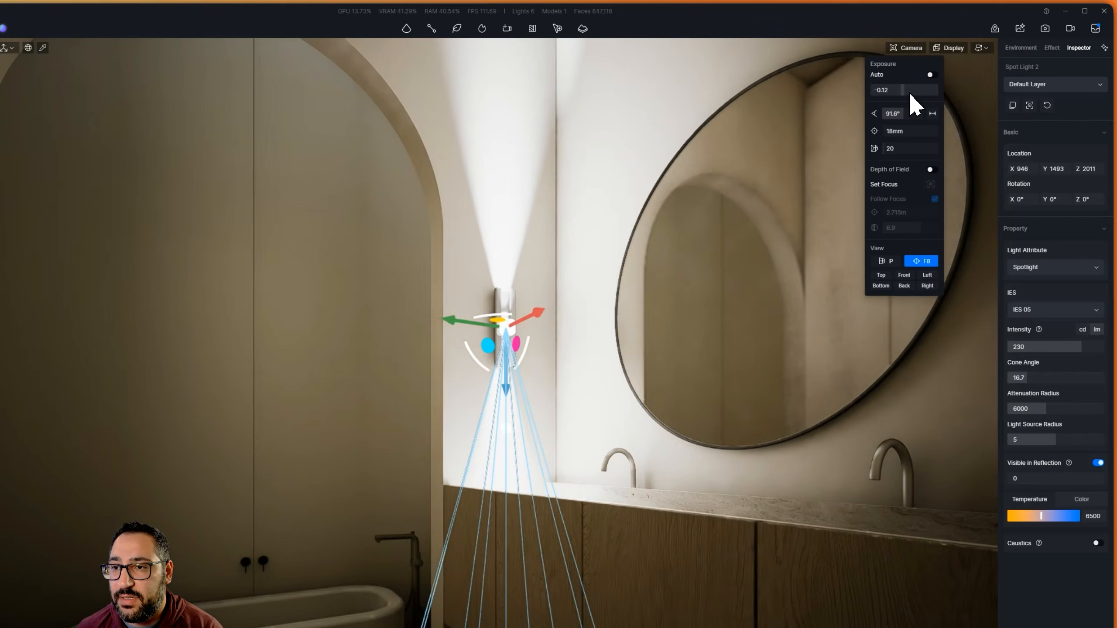
Warm the spot light's color temperature to 4250 and reduce its intensity to 9.5 lm
right_drag(609, 419, 617, 350)
key(s)
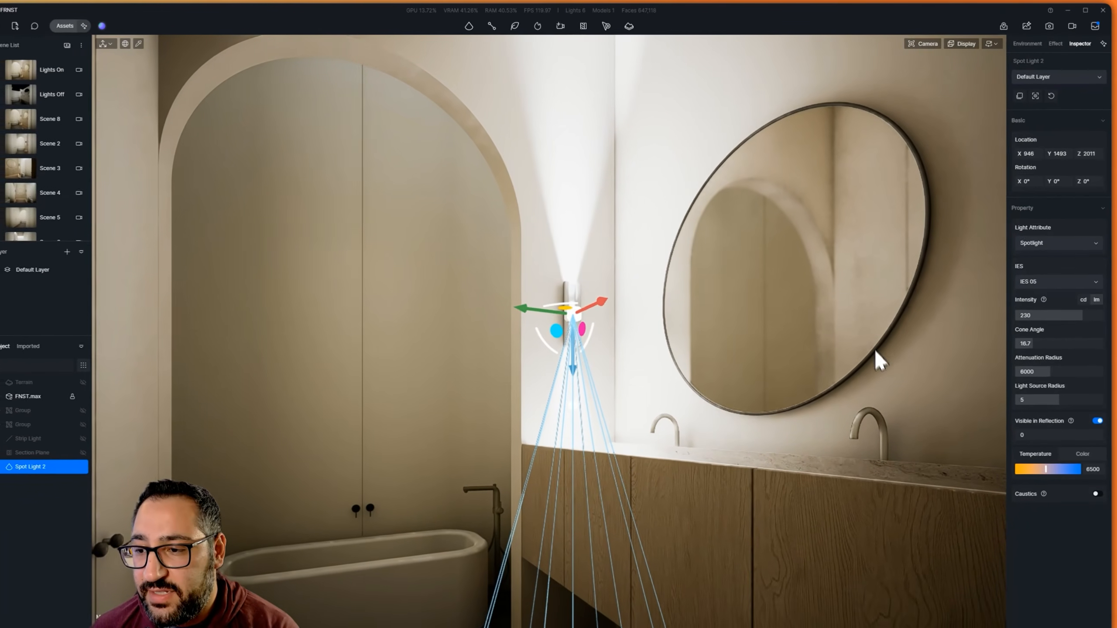
drag(1047, 462, 1027, 441)
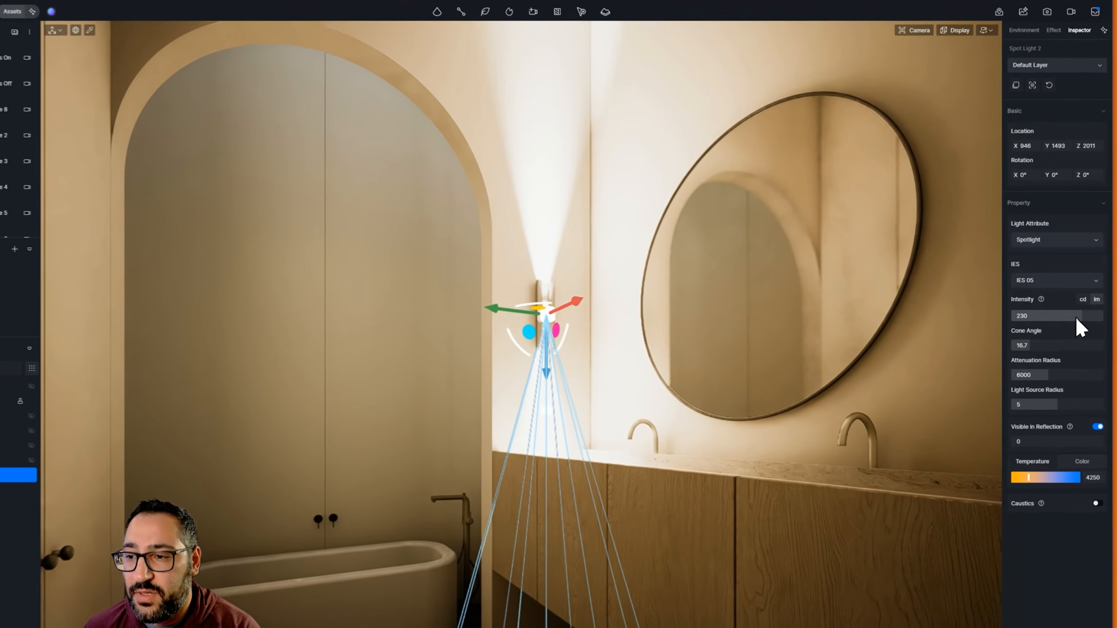
drag(1077, 312, 1008, 317)
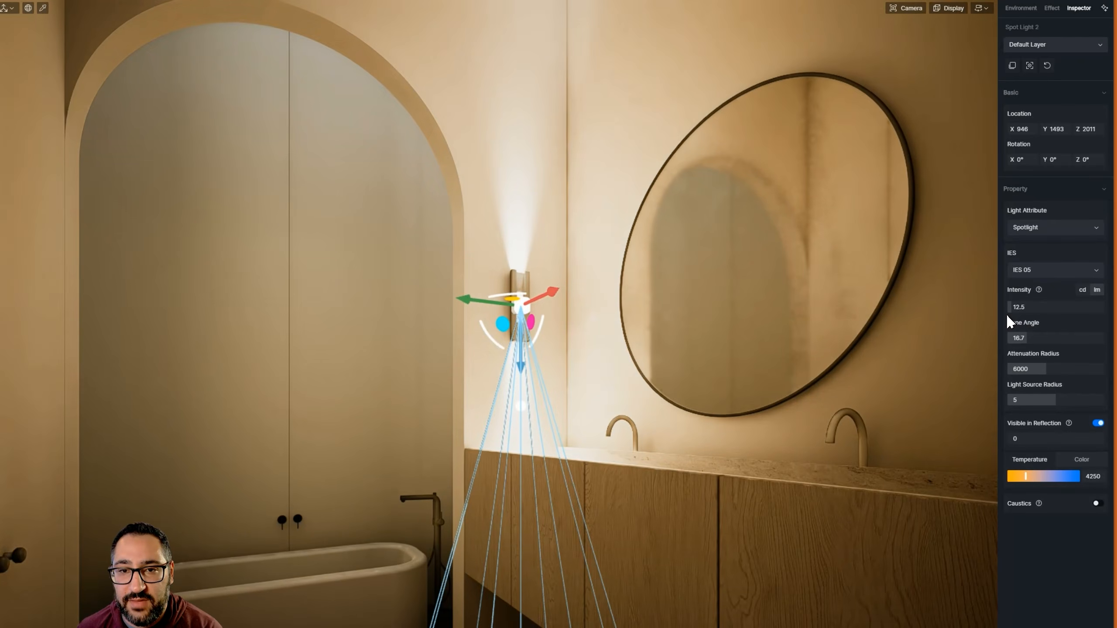
Increase the sconce spot light's intensity to 300 lm
right_drag(610, 261, 607, 233)
scroll(681, 201, up, 2)
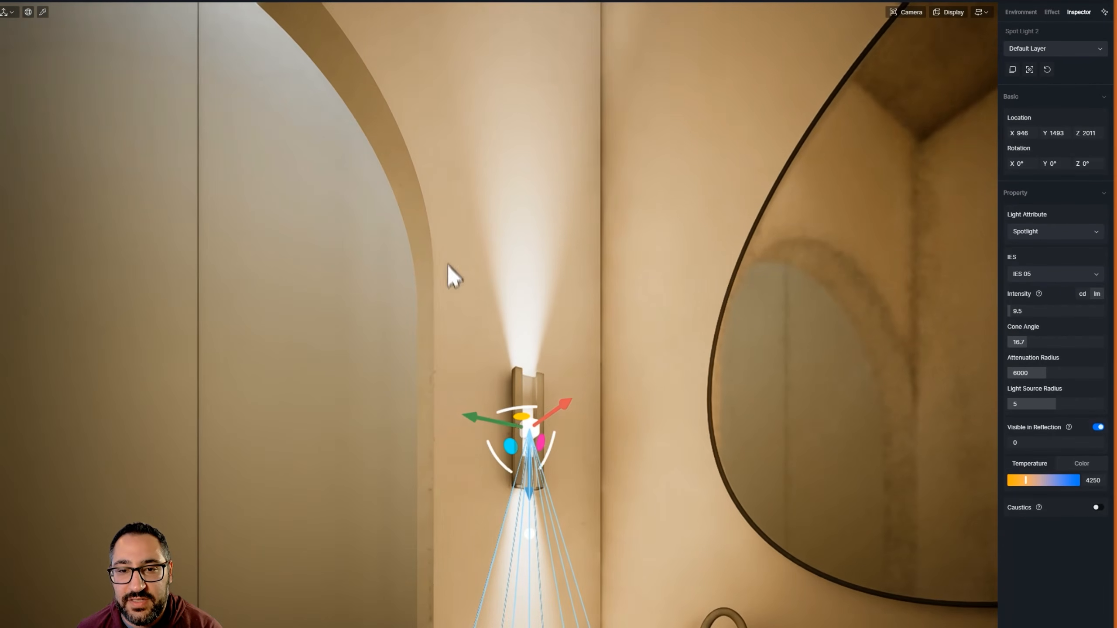
right_drag(609, 222, 589, 269)
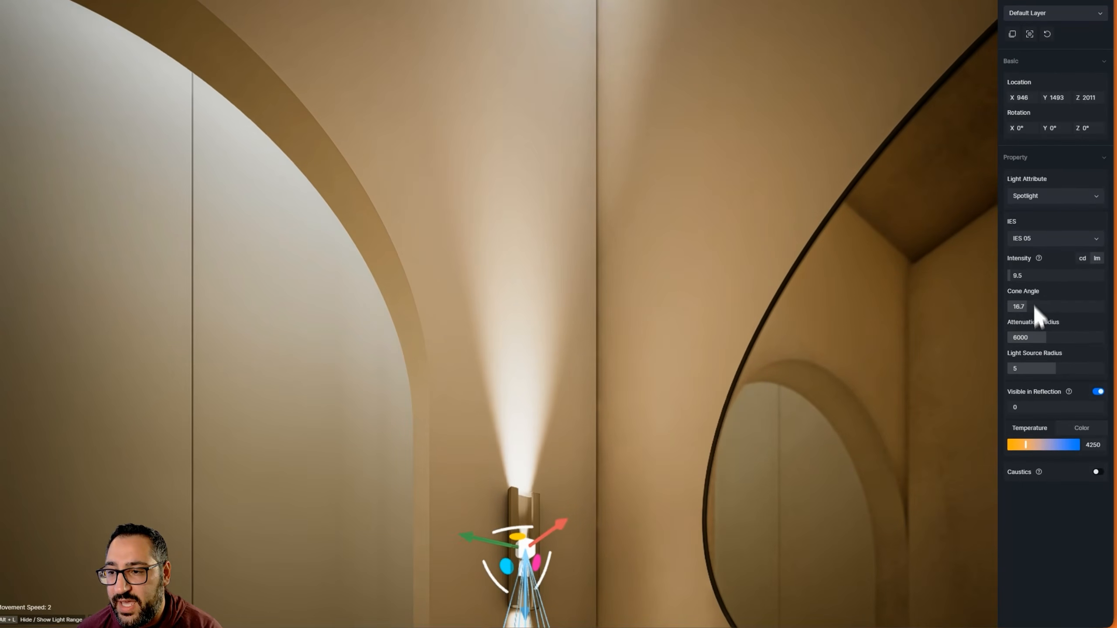
drag(1027, 275, 1114, 273)
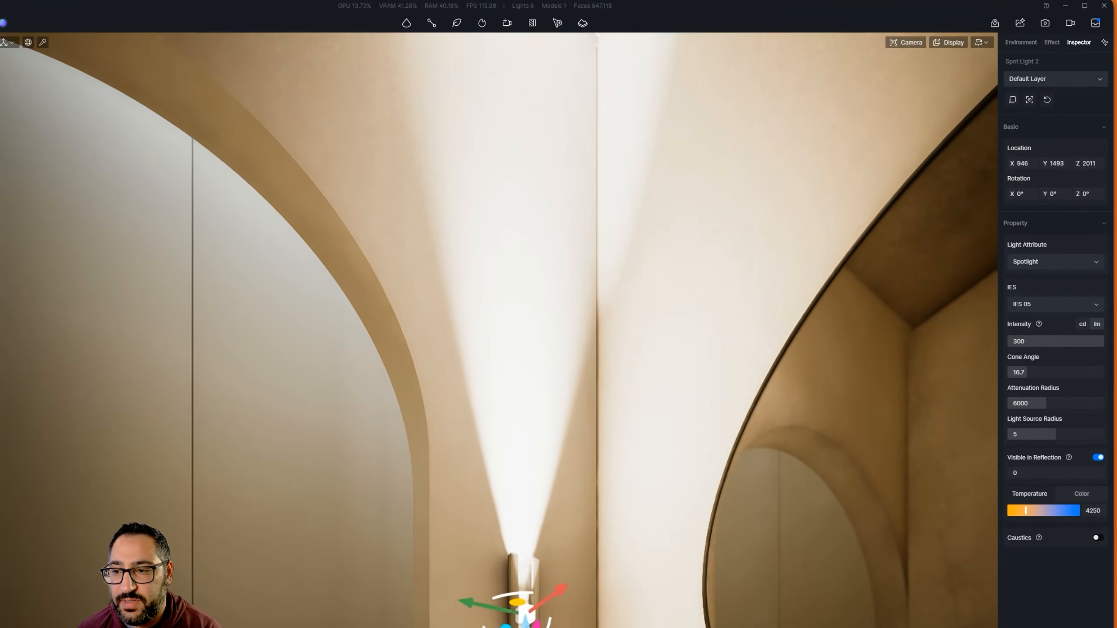
Reduce the sconce spot light's intensity to 10 lm
drag(1104, 341, 987, 316)
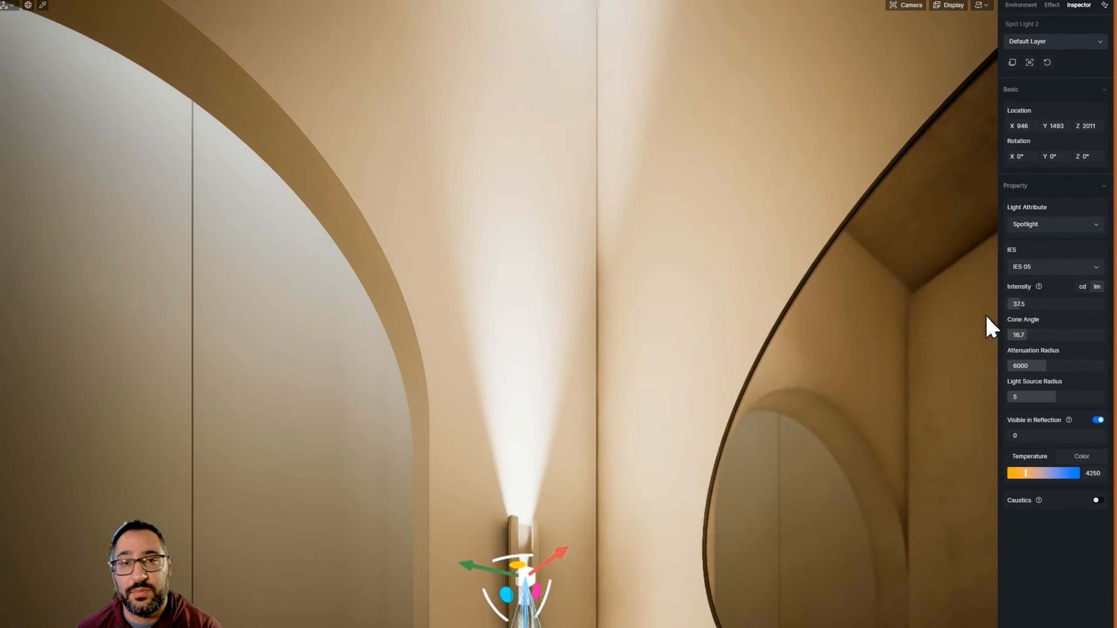
click(1017, 305)
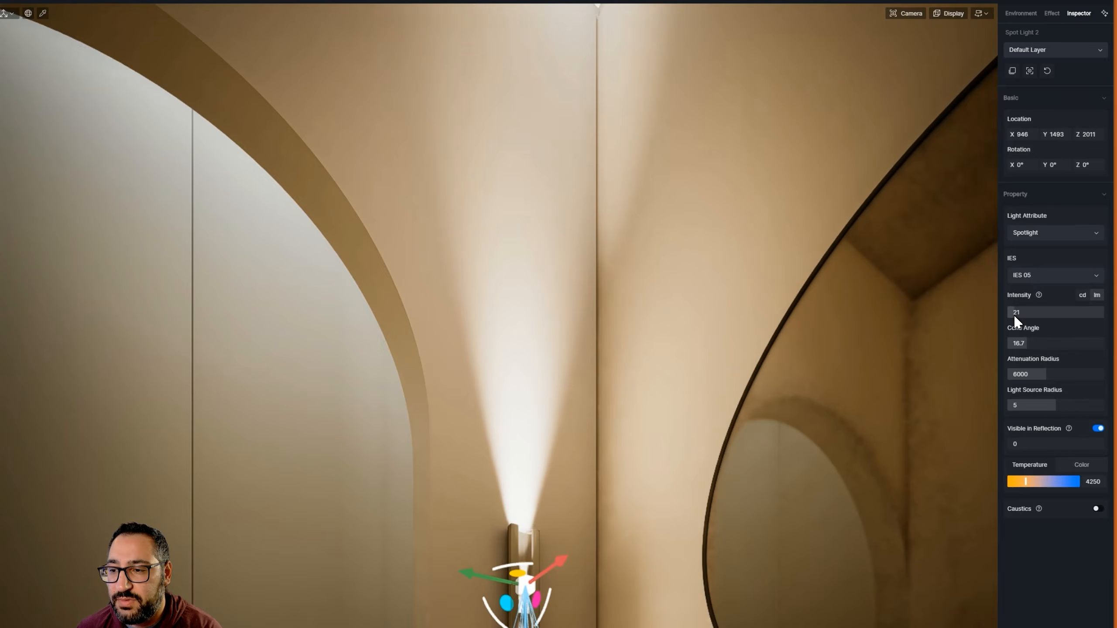
scroll(629, 378, down, 4)
right_drag(628, 378, 629, 420)
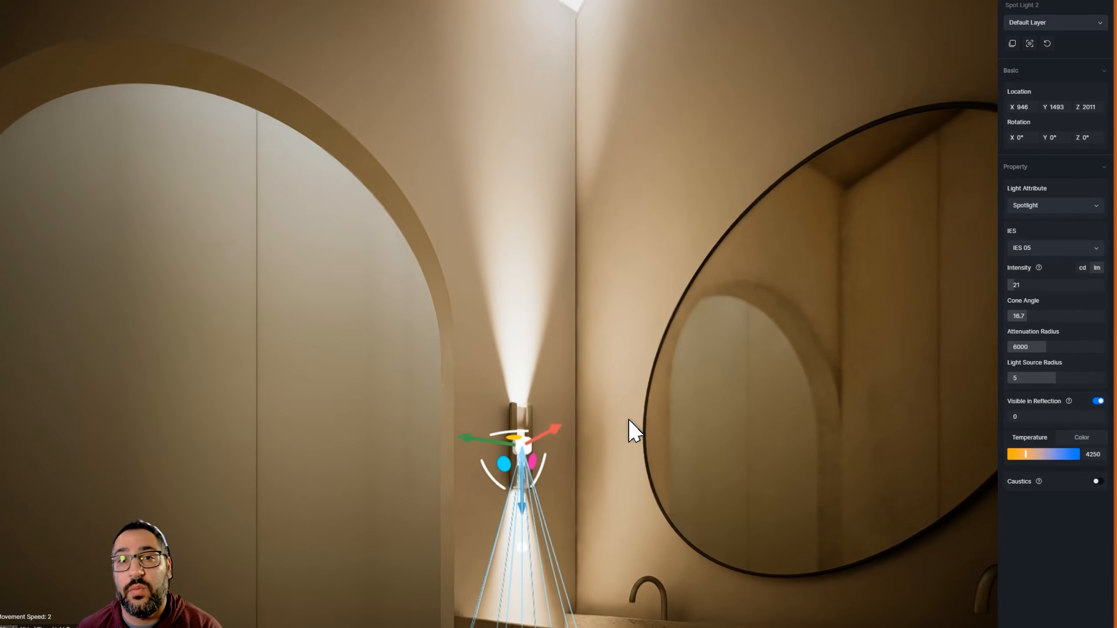
right_drag(595, 333, 597, 379)
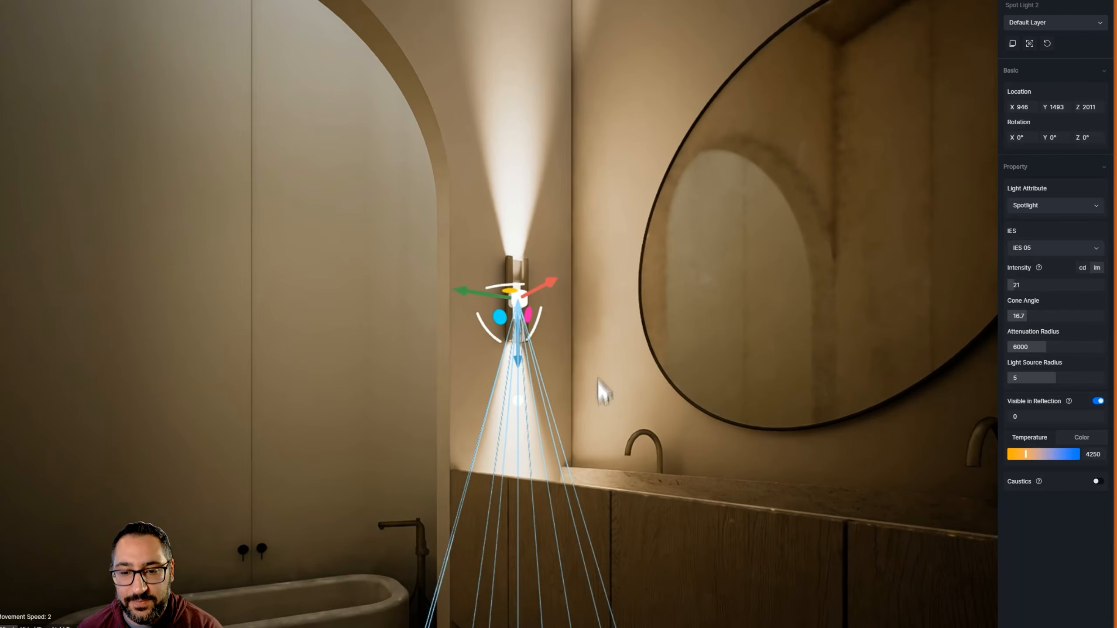
click(1036, 313)
text(10)
key(Return)
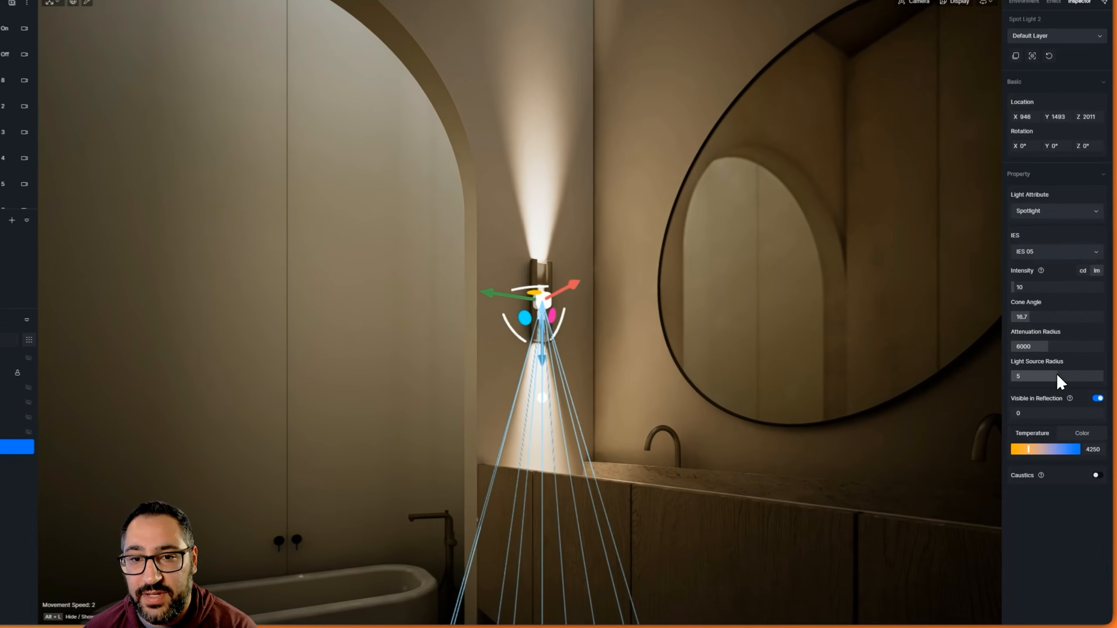
Try a light source radius of 0 on the sconce spot light and inspect the beam's upper edges
drag(1060, 392, 987, 392)
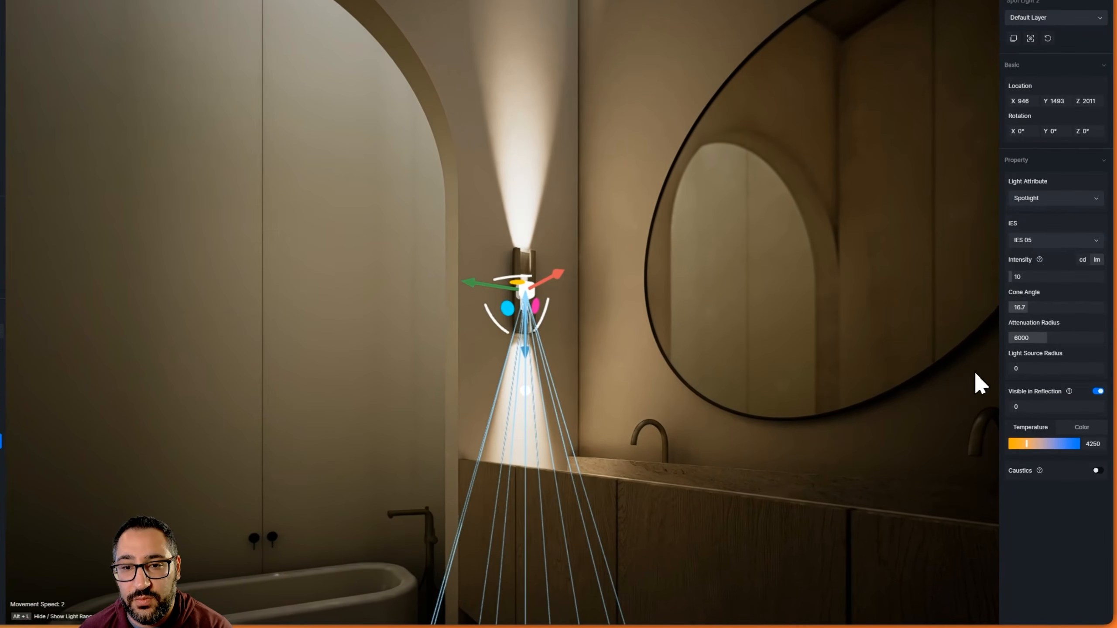
right_drag(493, 176, 476, 49)
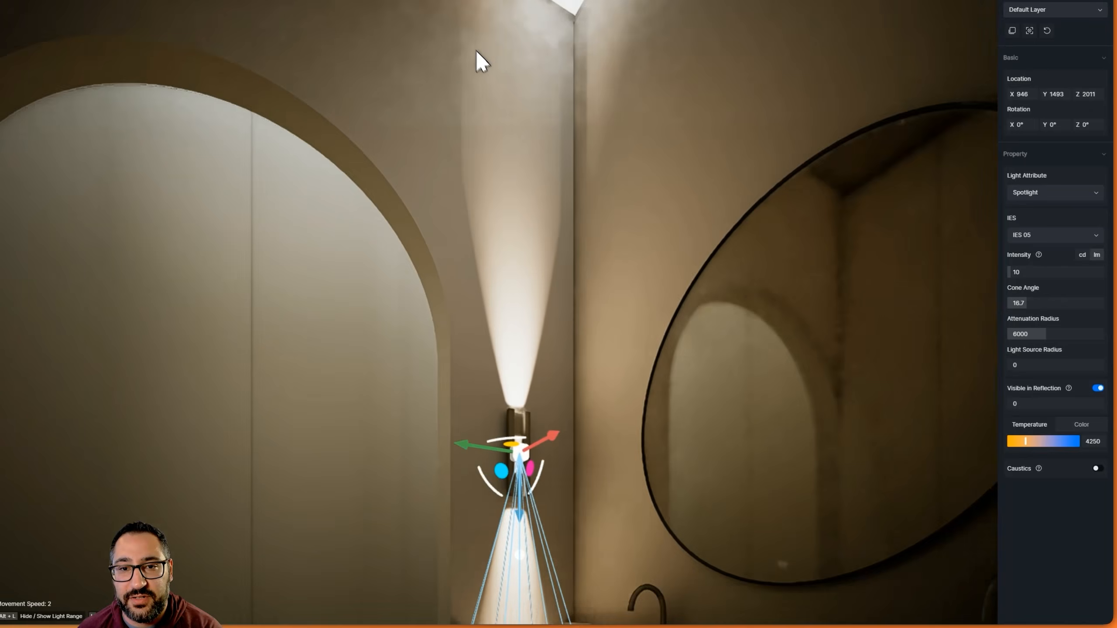
scroll(470, 123, up, 1)
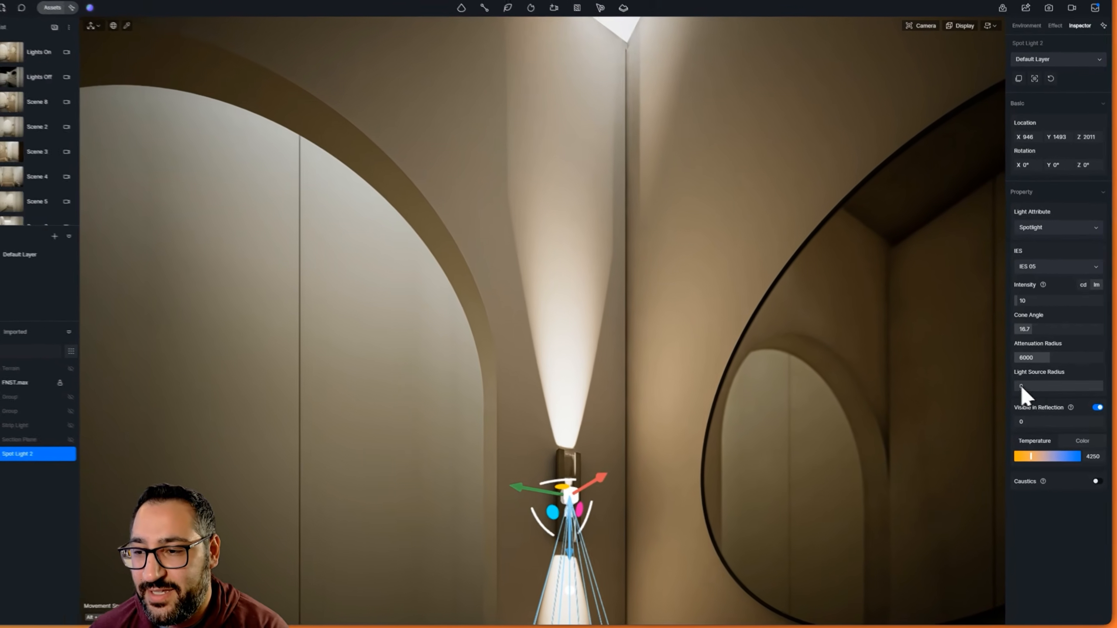
Soften the sconce beam by trying a light source radius of 10 and settling on 7
drag(1024, 393, 1108, 393)
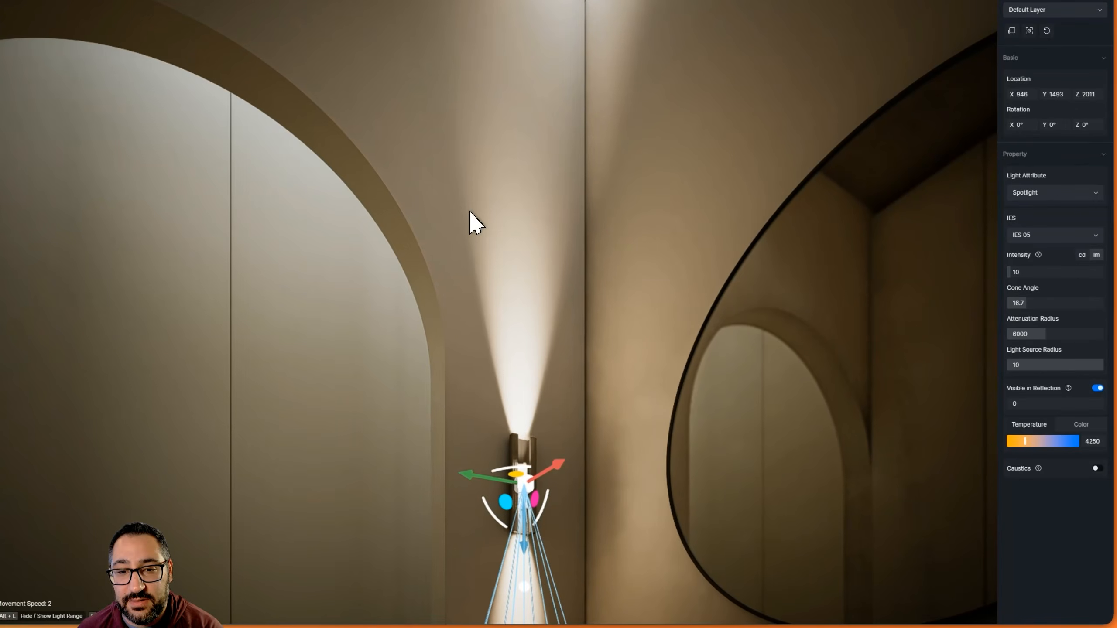
right_drag(479, 294, 505, 461)
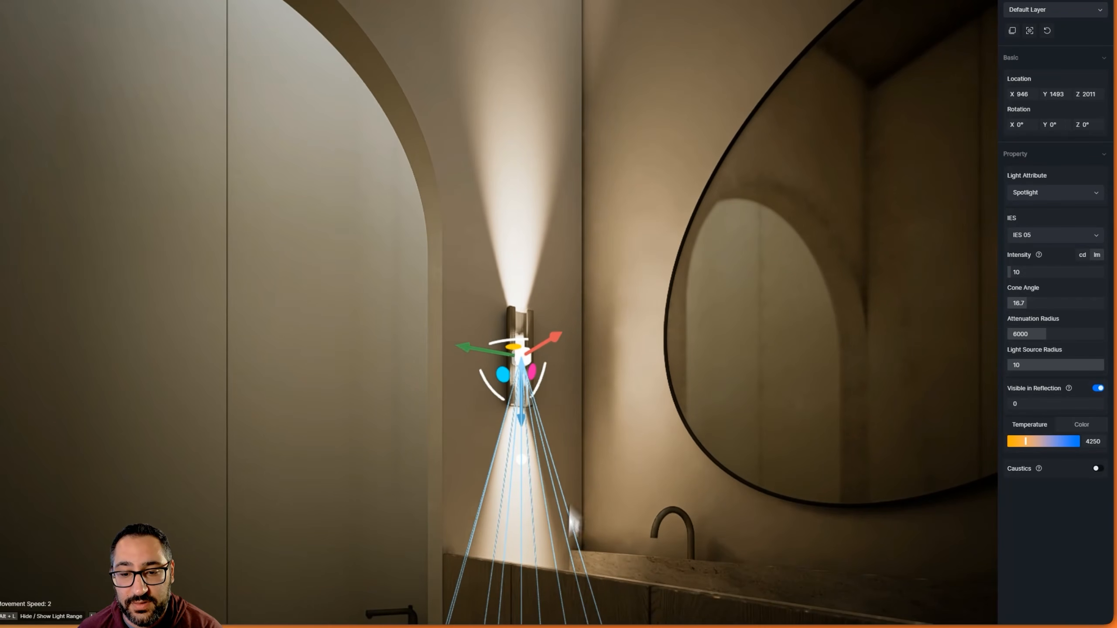
drag(1089, 365, 1057, 370)
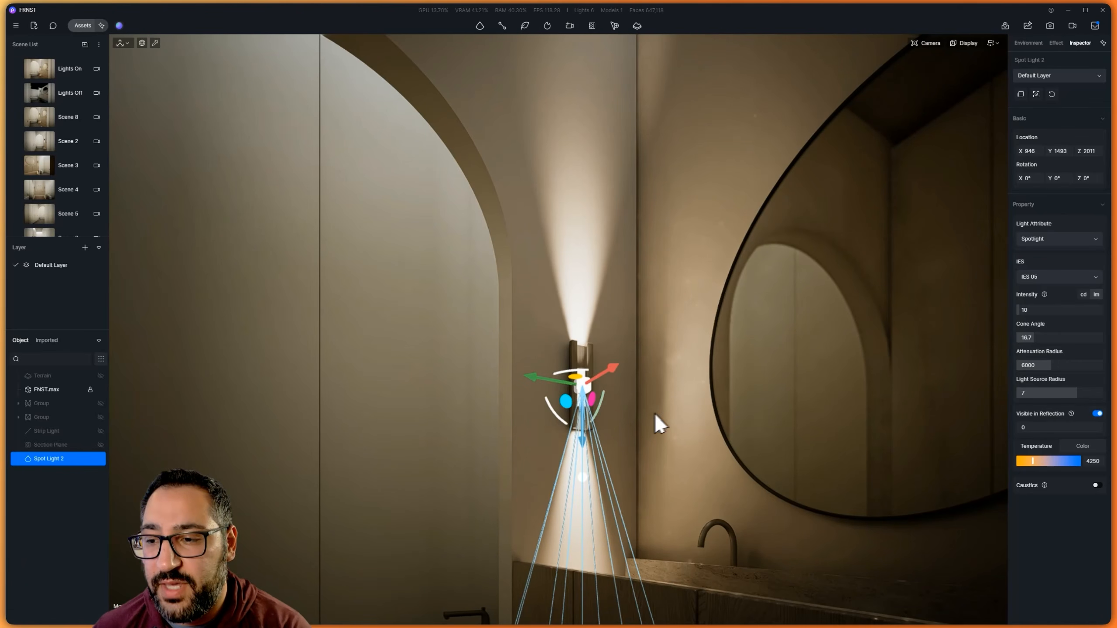
Duplicate the sconce spot light along the X axis to the wall sconce on the mirror's other side, at X -900
right_drag(524, 358, 813, 369)
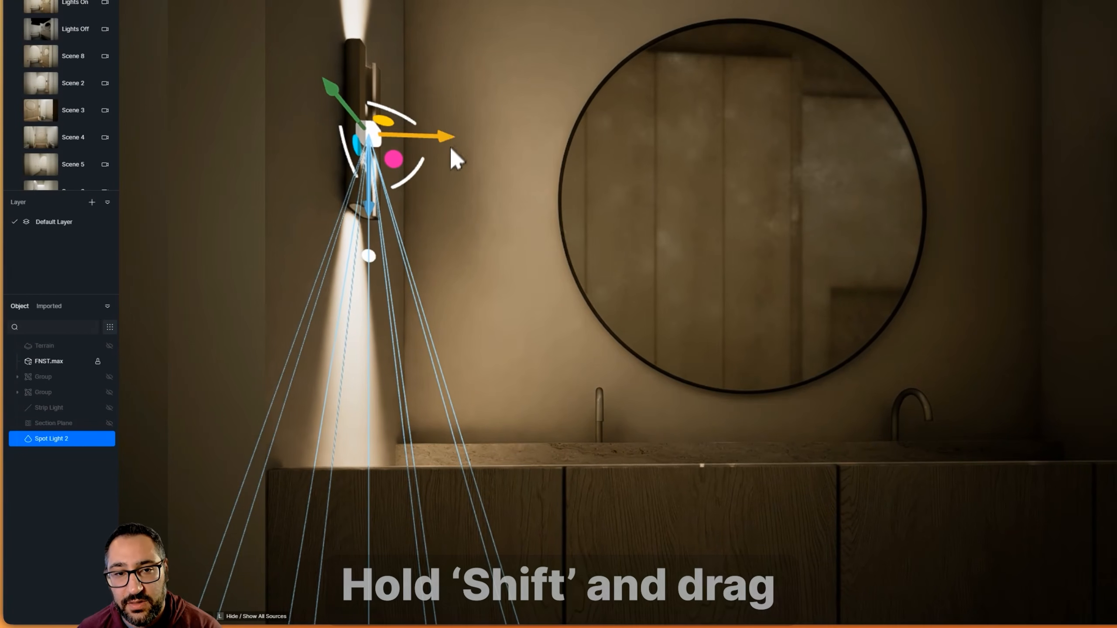
shift+drag(426, 139, 1099, 186)
right_drag(1055, 194, 1069, 189)
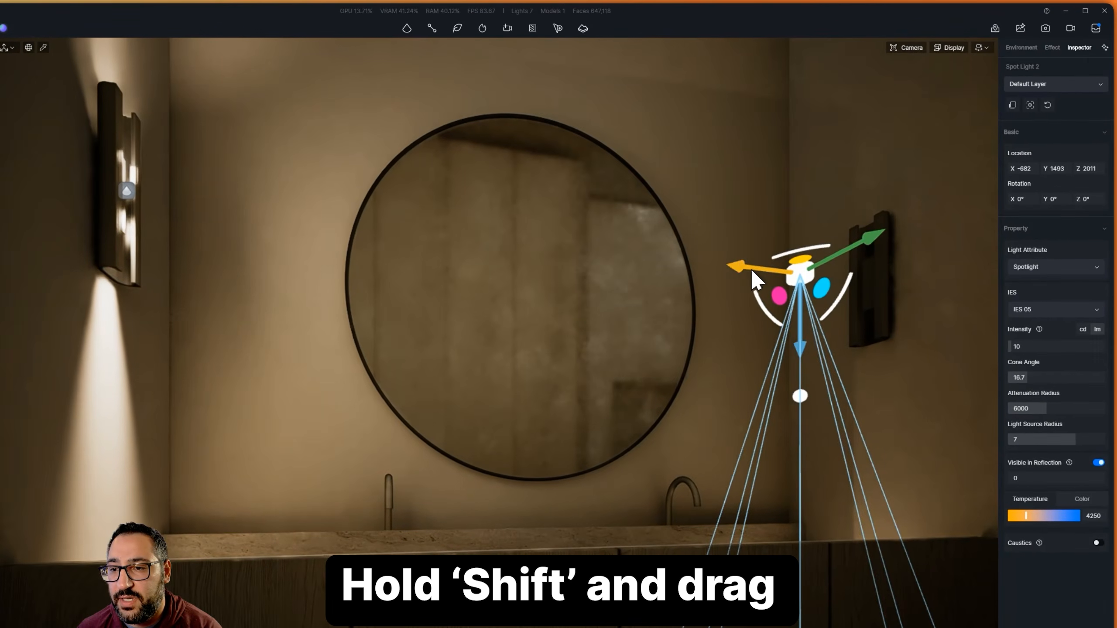
drag(751, 268, 812, 277)
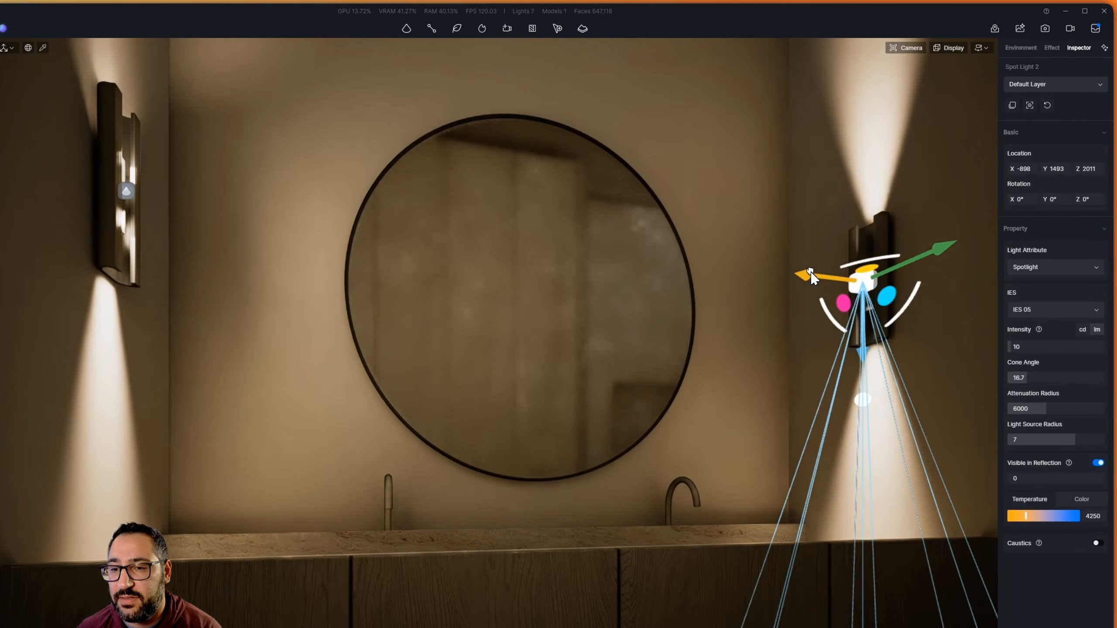
right_drag(809, 273, 355, 300)
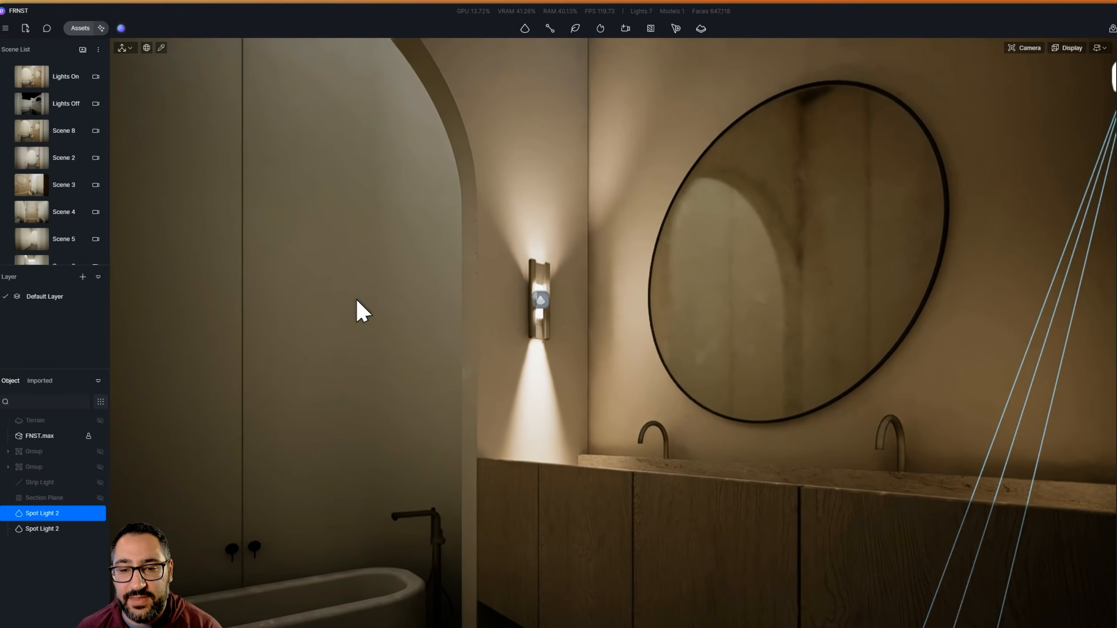
Add a strip light in the recess beneath the vanity and shift it along X to -33
key(q)
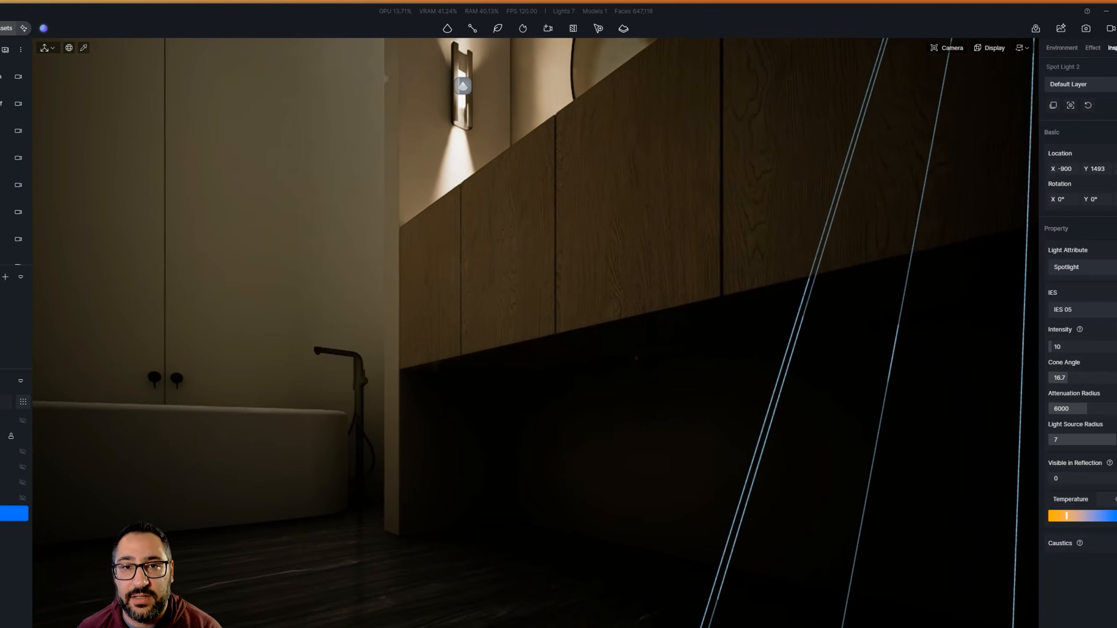
click(447, 28)
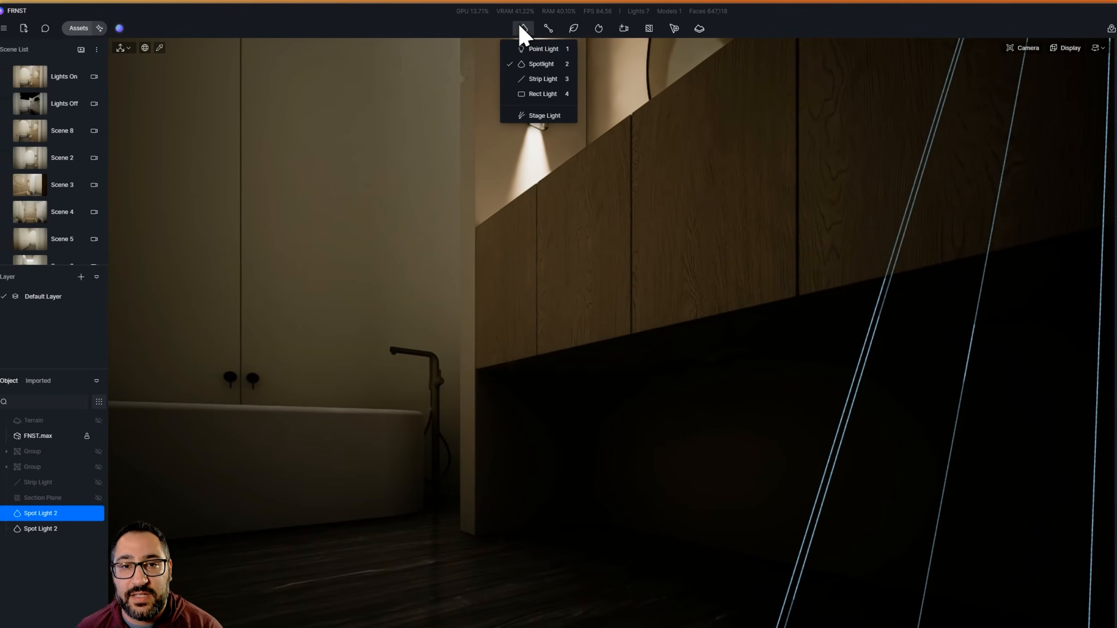
click(570, 80)
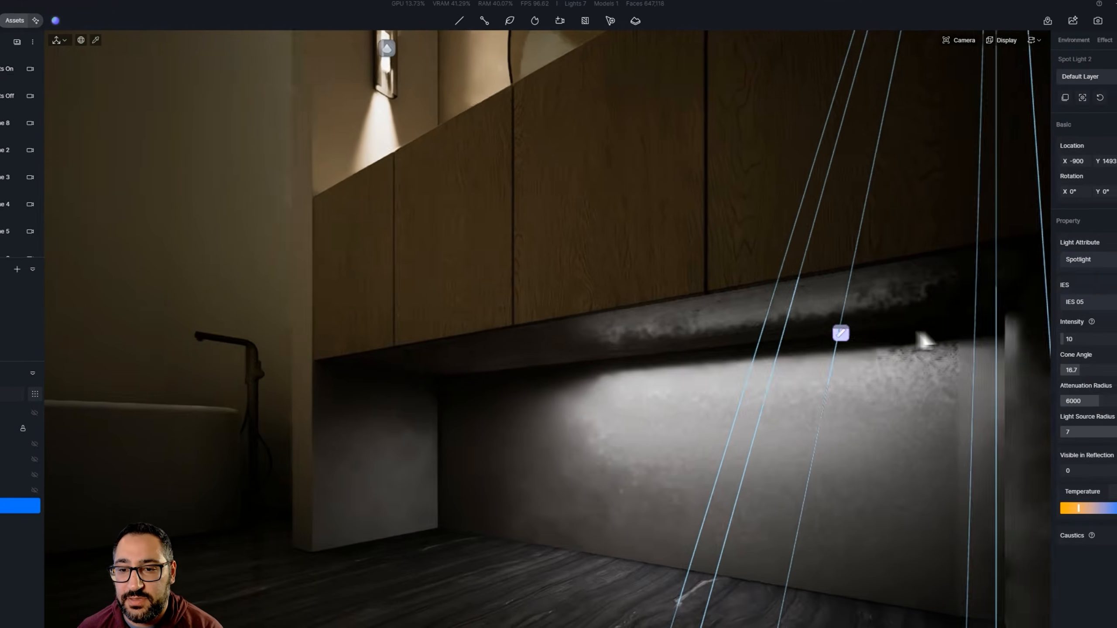
right_drag(917, 333, 964, 337)
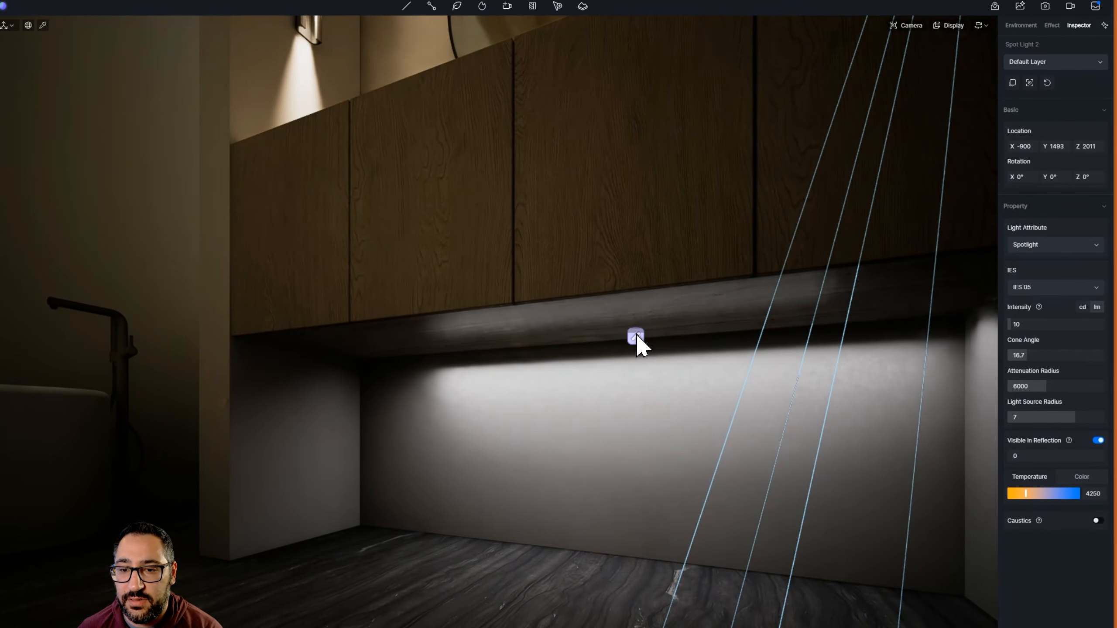
click(637, 336)
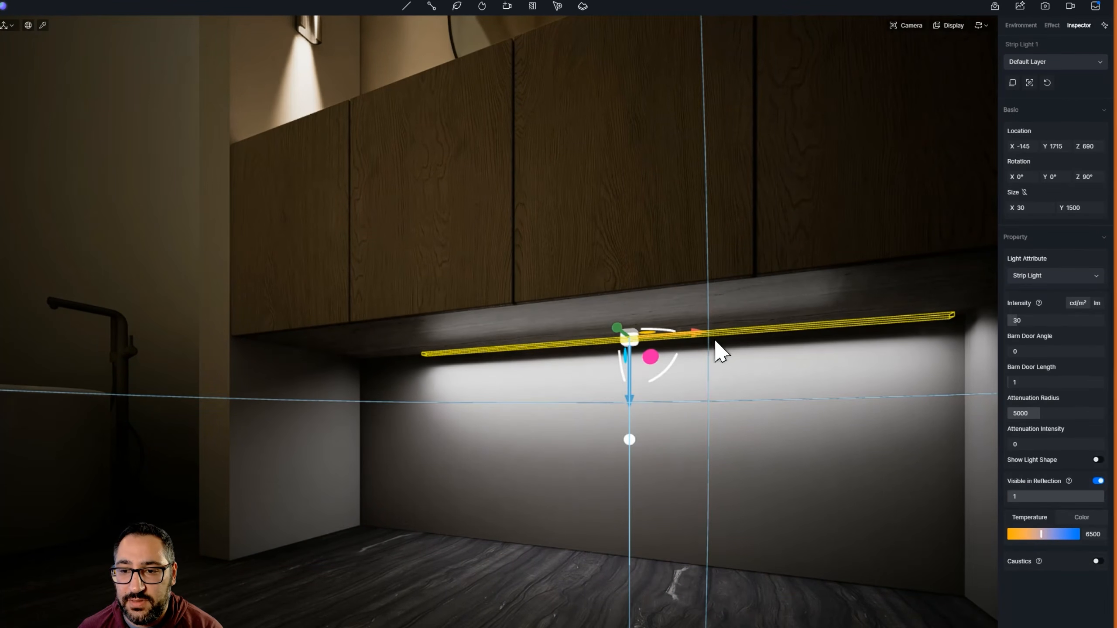
drag(690, 338, 656, 343)
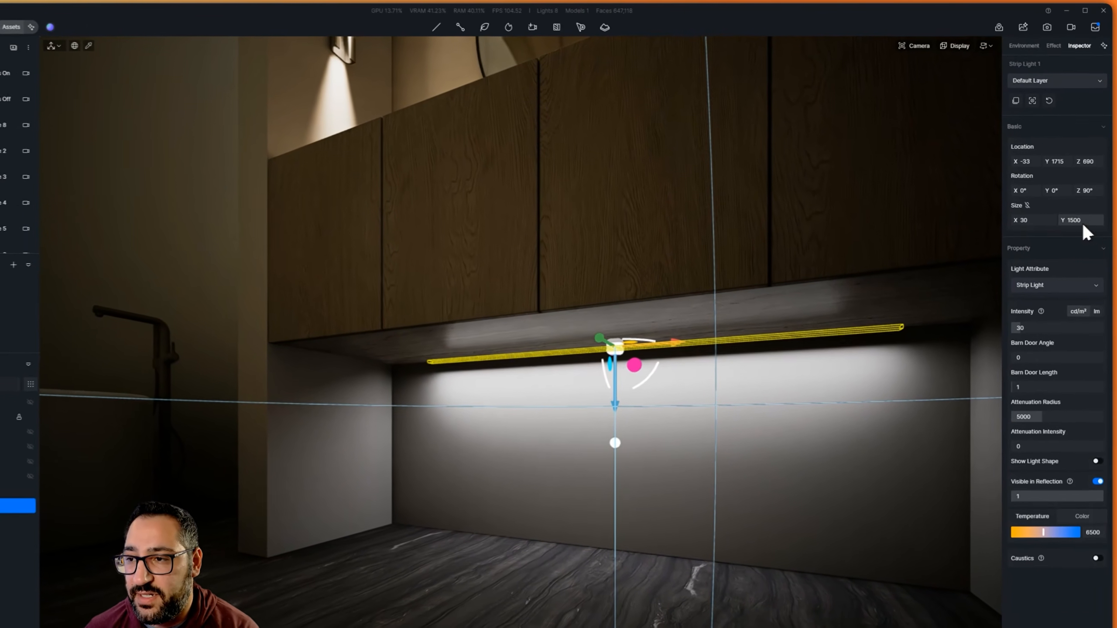
Set the strip light's Y size to 2000 and move it along X to 30
double_click(1083, 206)
text(2000)
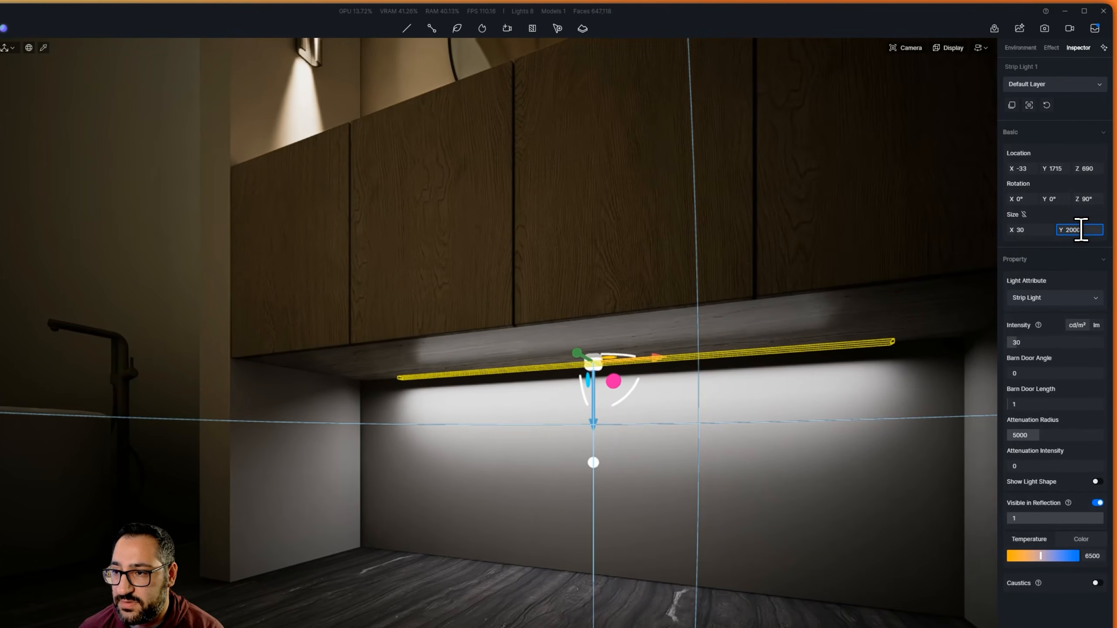
key(Return)
right_drag(660, 365, 402, 336)
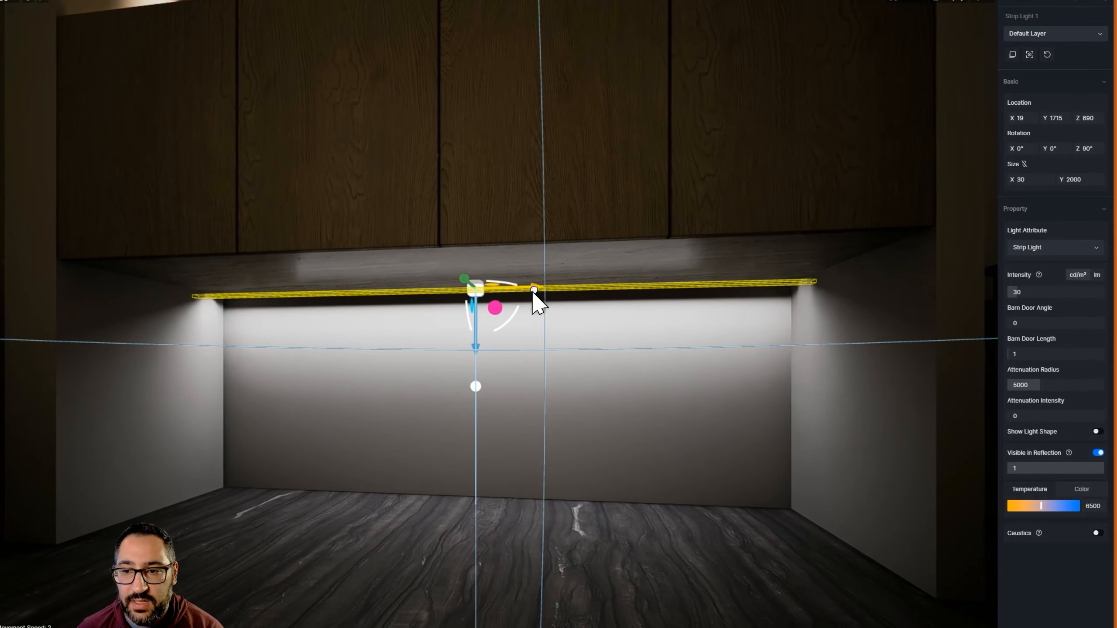
drag(533, 291, 537, 291)
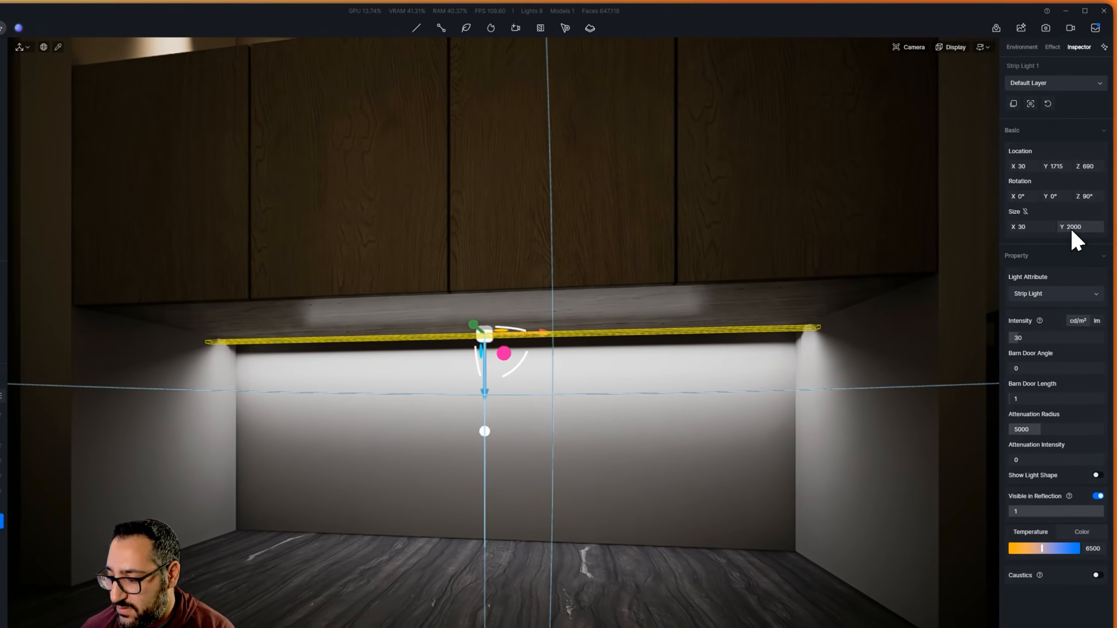
Fit the strip light inside the vanity recess by setting its length to 1800, stretching it to 1856 and moving it to X 10
click(1090, 227)
text(1800)
key(Return)
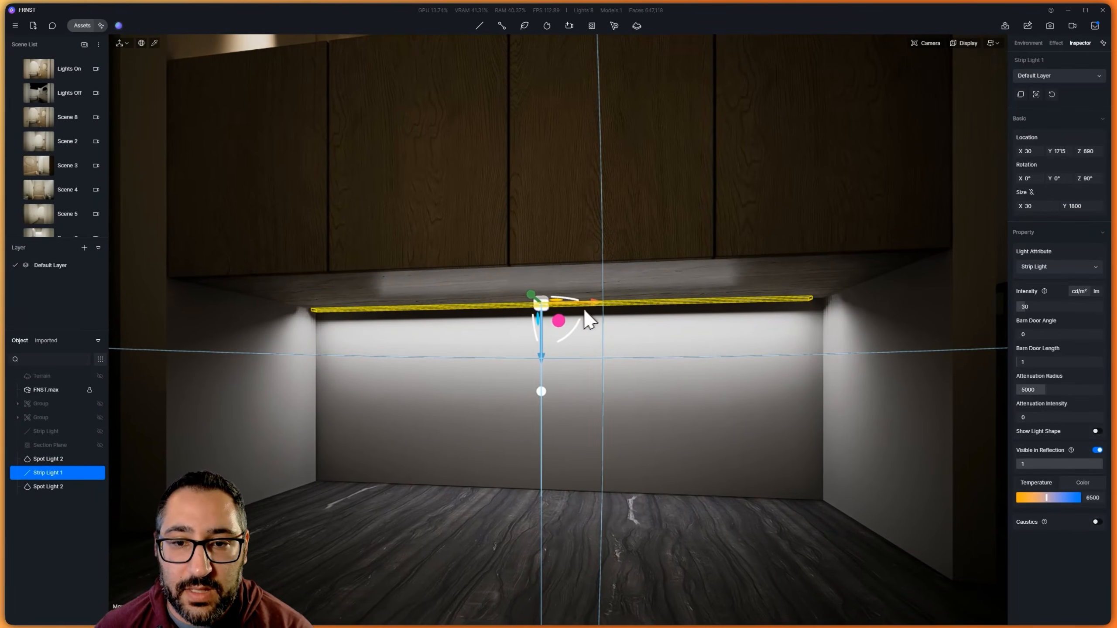
drag(589, 303, 595, 302)
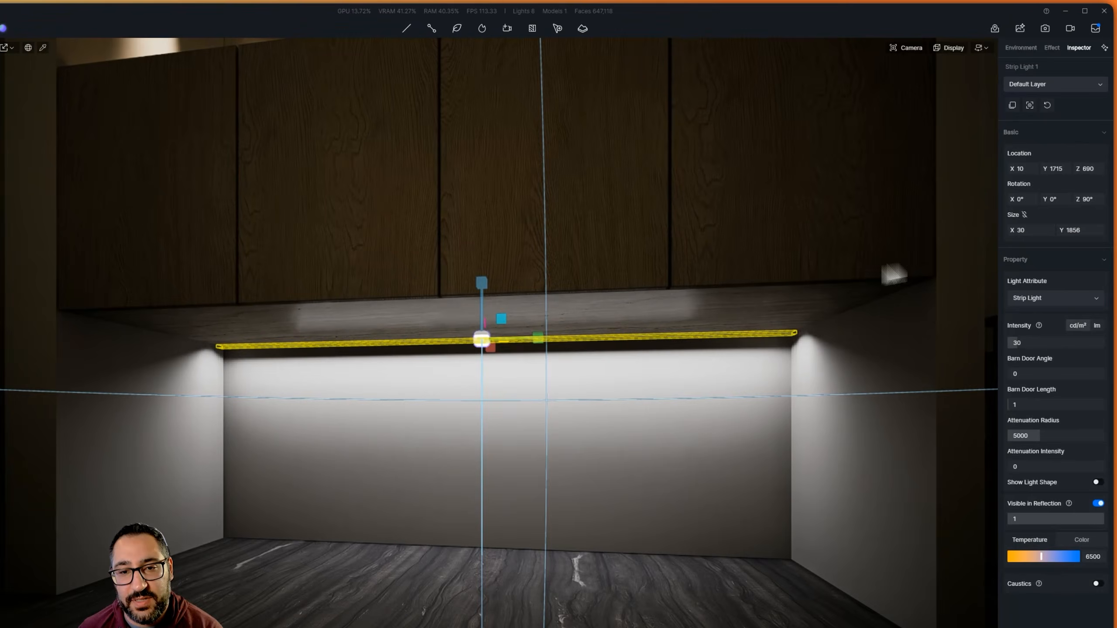
Reduce the under-vanity strip light's intensity to 10 cd/m²
middle_drag(894, 275, 372, 345)
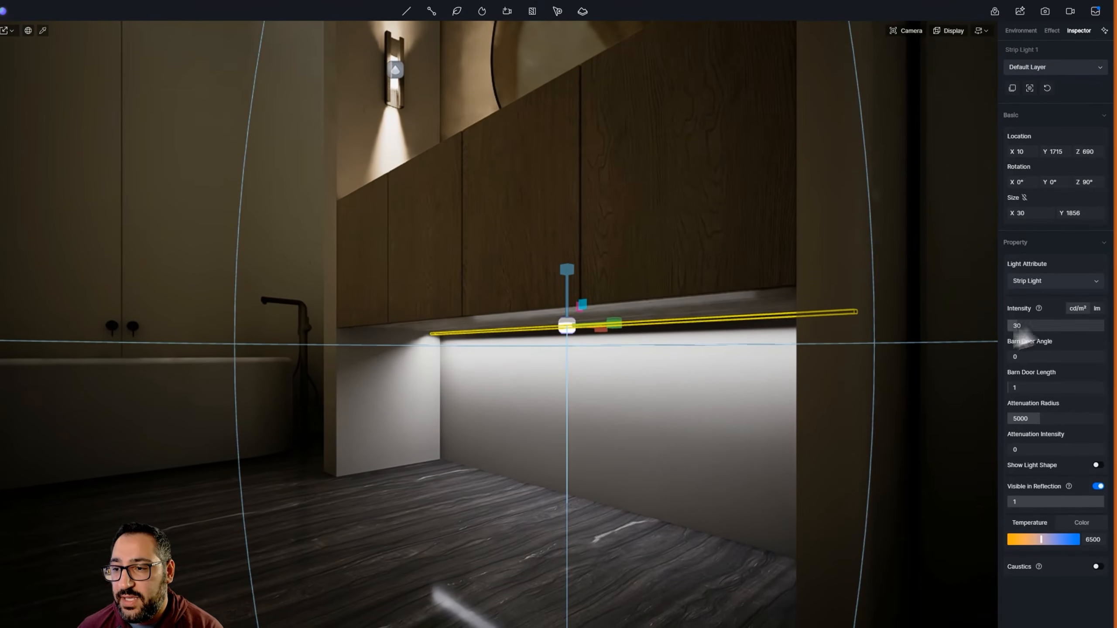
click(1047, 326)
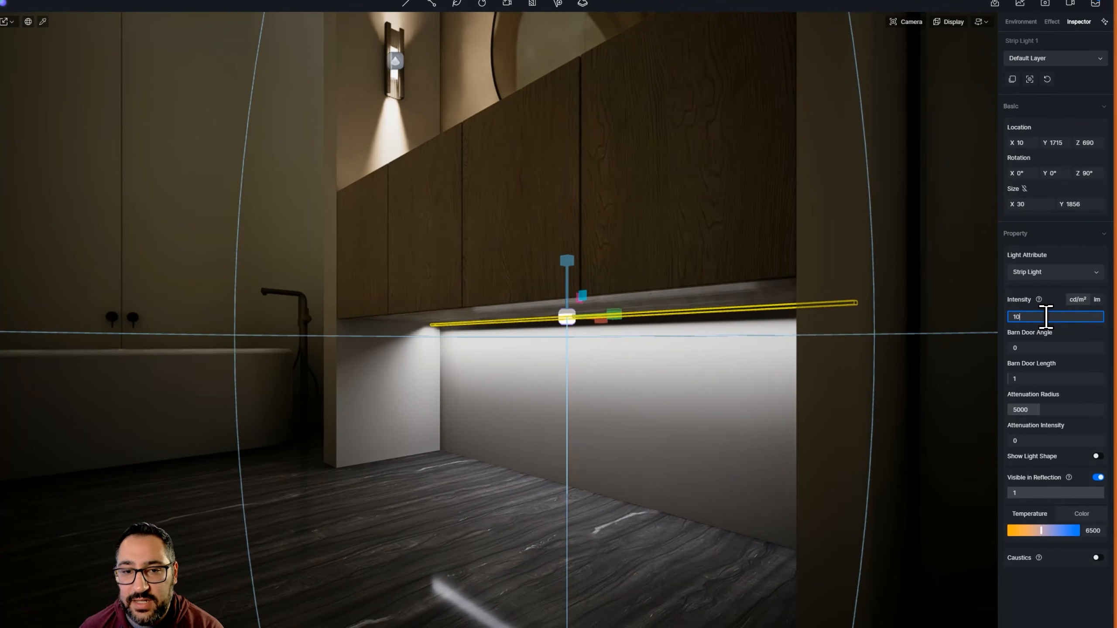
key(Return)
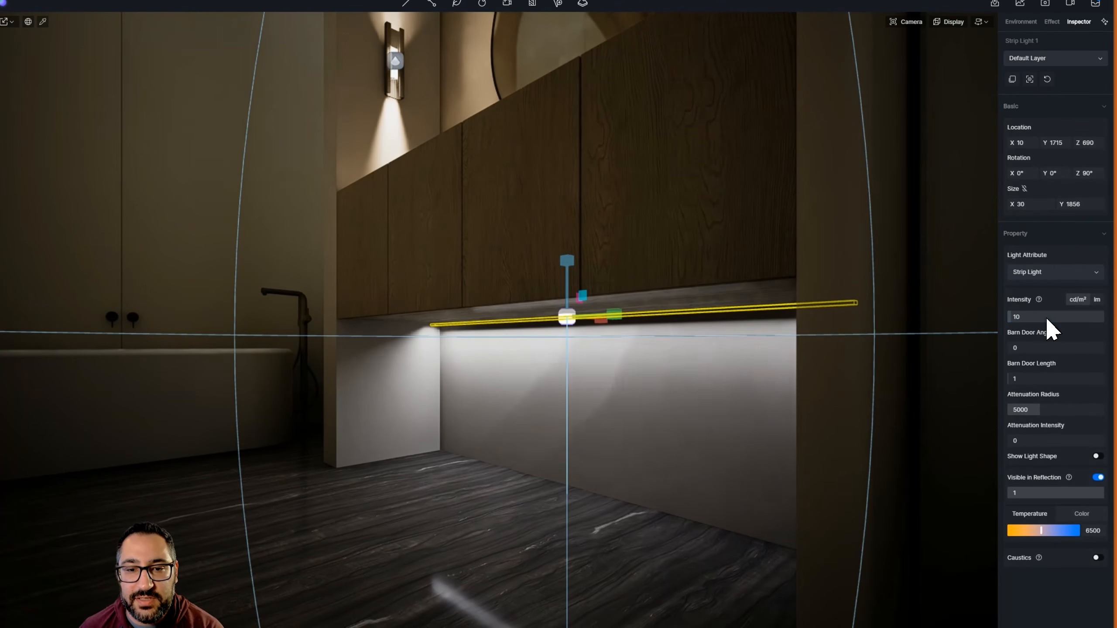
right_drag(568, 319, 498, 314)
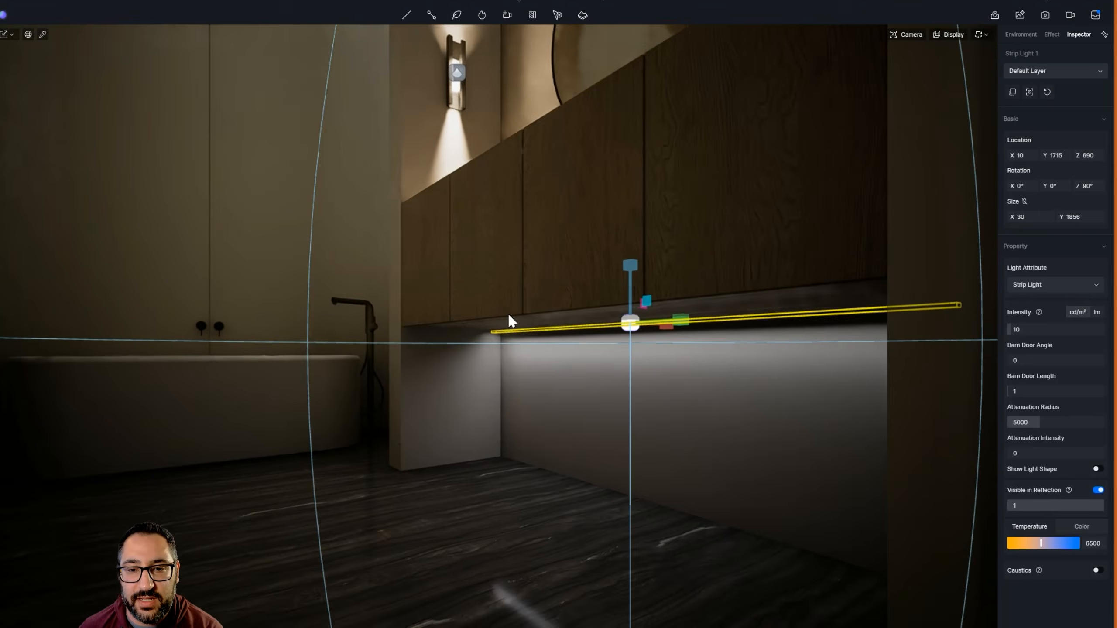
key(e)
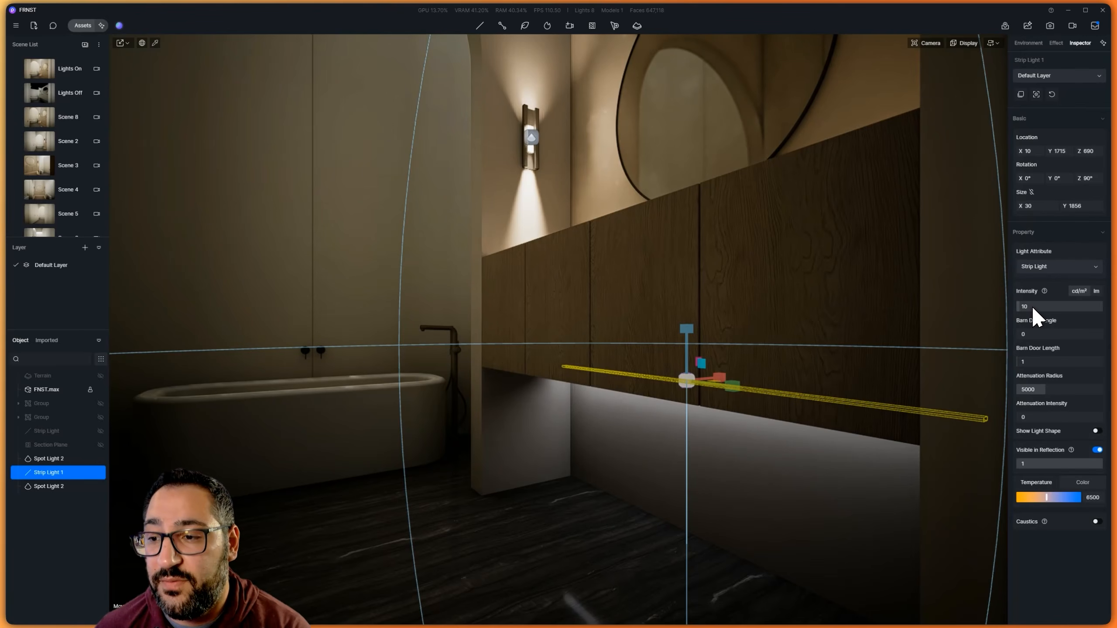
Try an attenuation radius of 575 on the strip light and inspect its reach under the vanity
right_drag(773, 355, 755, 374)
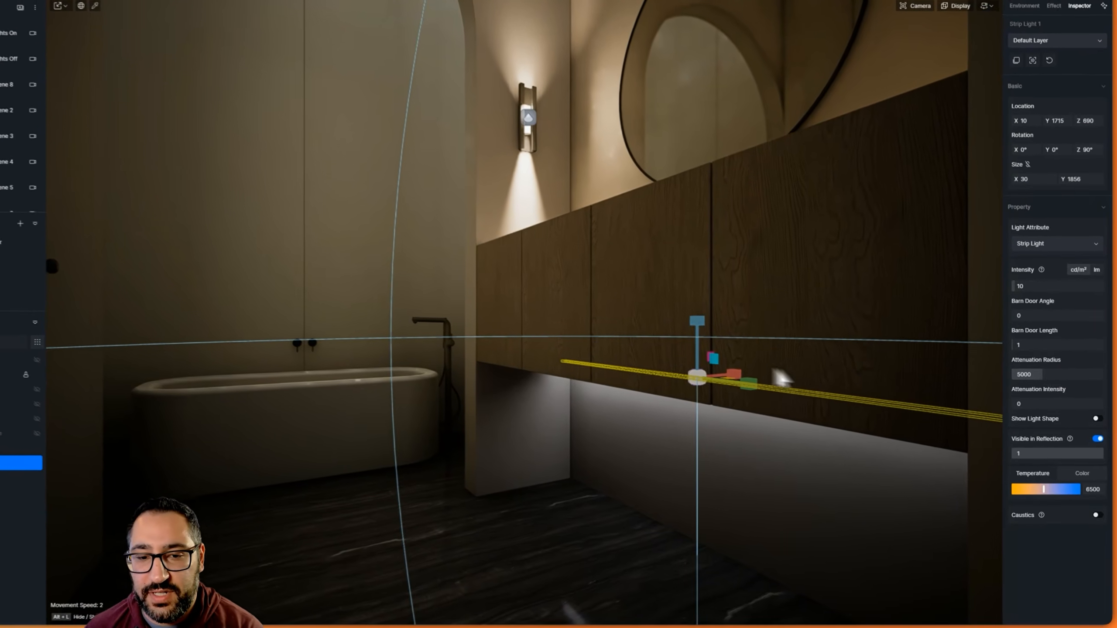
right_drag(796, 385, 794, 310)
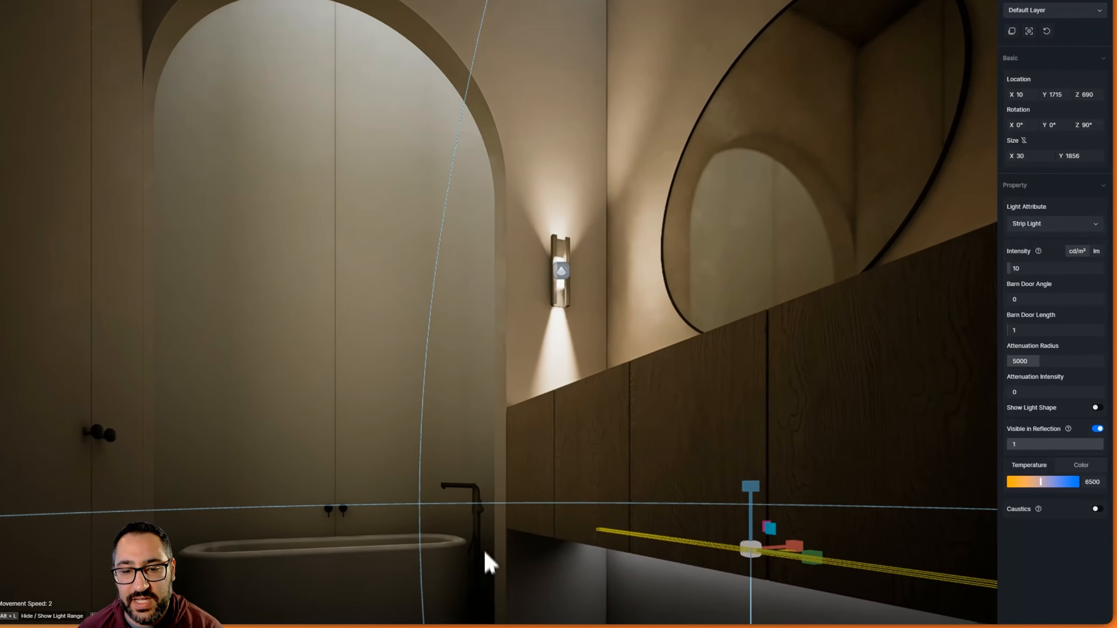
right_drag(479, 364, 689, 511)
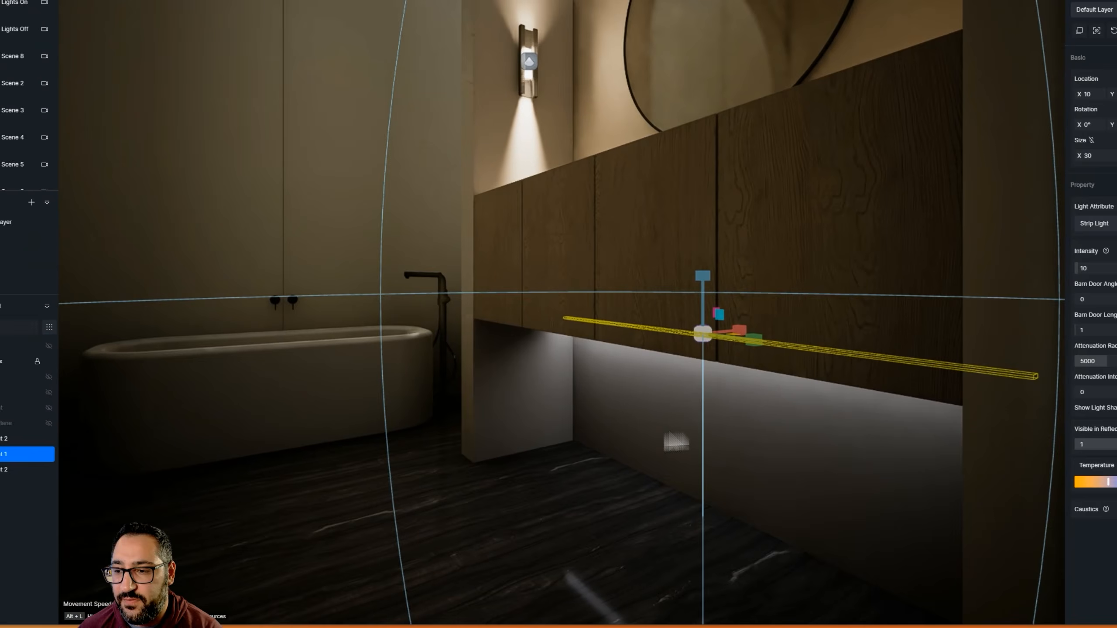
drag(1040, 366, 1011, 367)
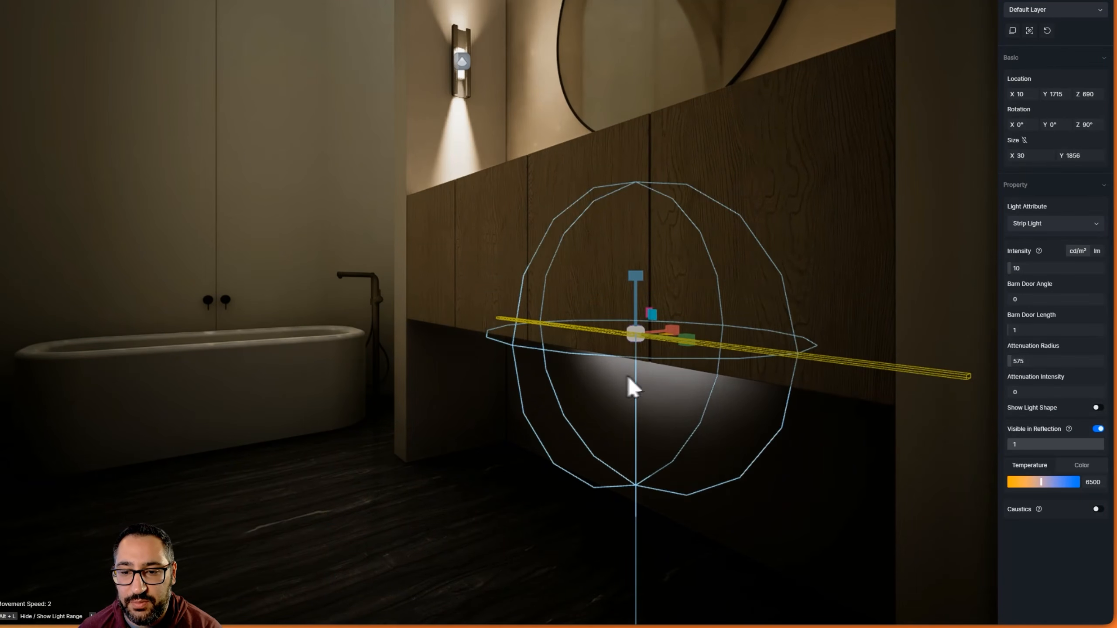
right_drag(627, 377, 651, 385)
key(q)
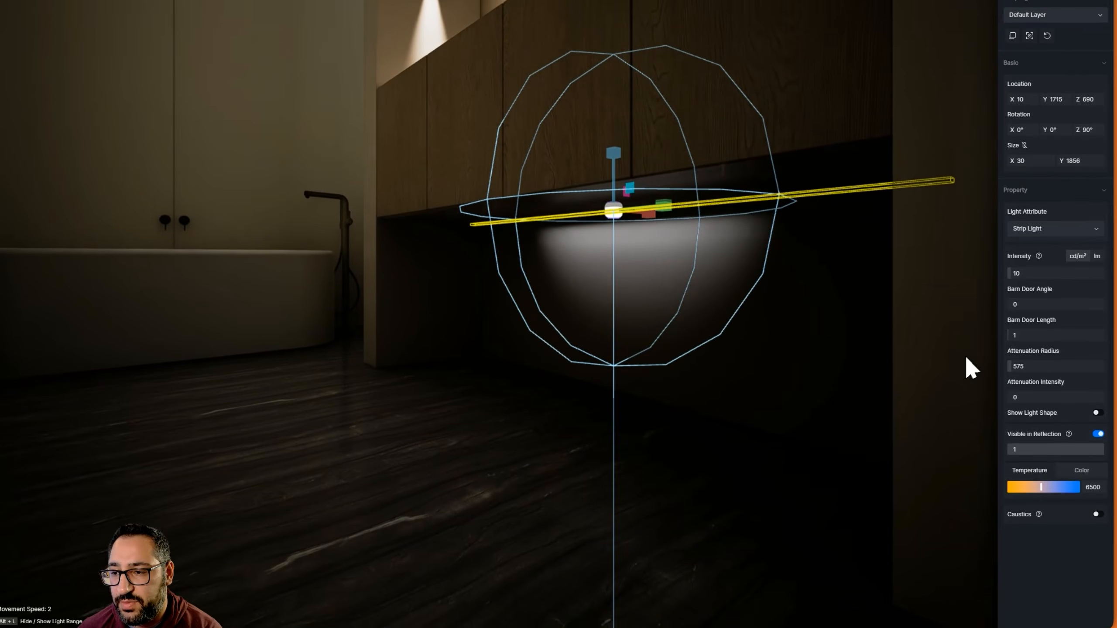
Raise the strip light's attenuation radius to 5225
drag(1010, 366, 1038, 363)
key(e)
right_drag(497, 272, 611, 278)
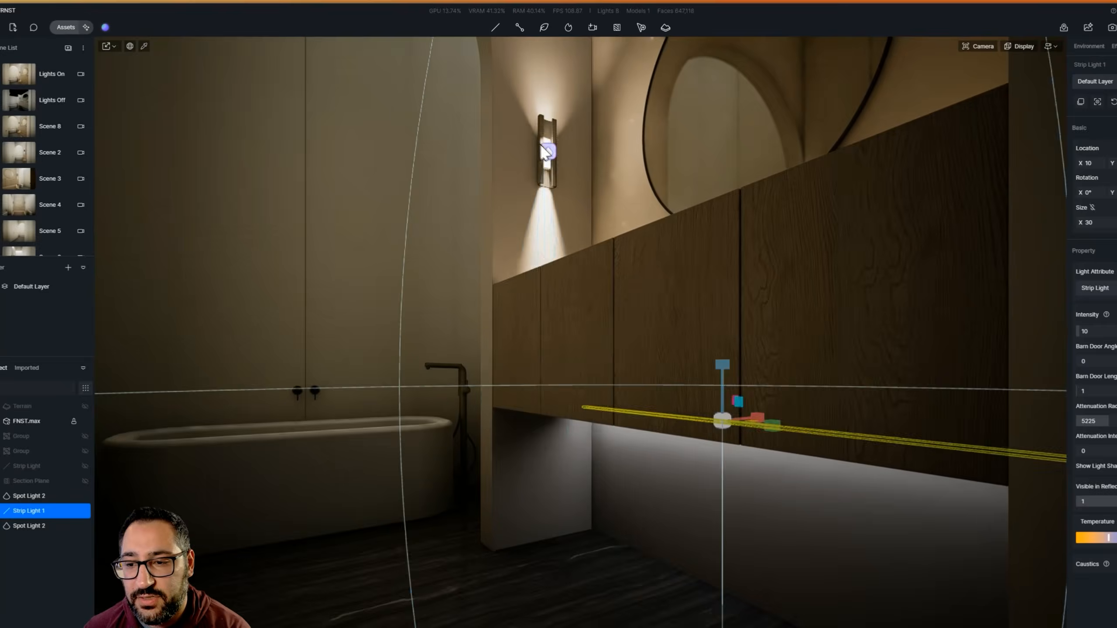
Set the under-vanity strip light's colour temperature to 4250
click(528, 140)
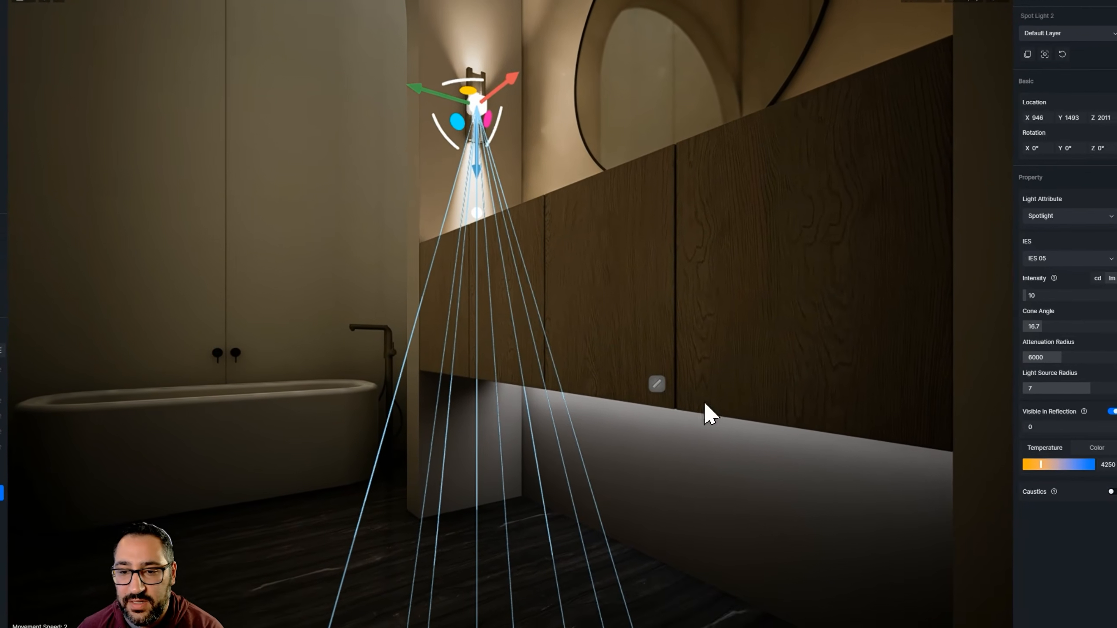
click(657, 384)
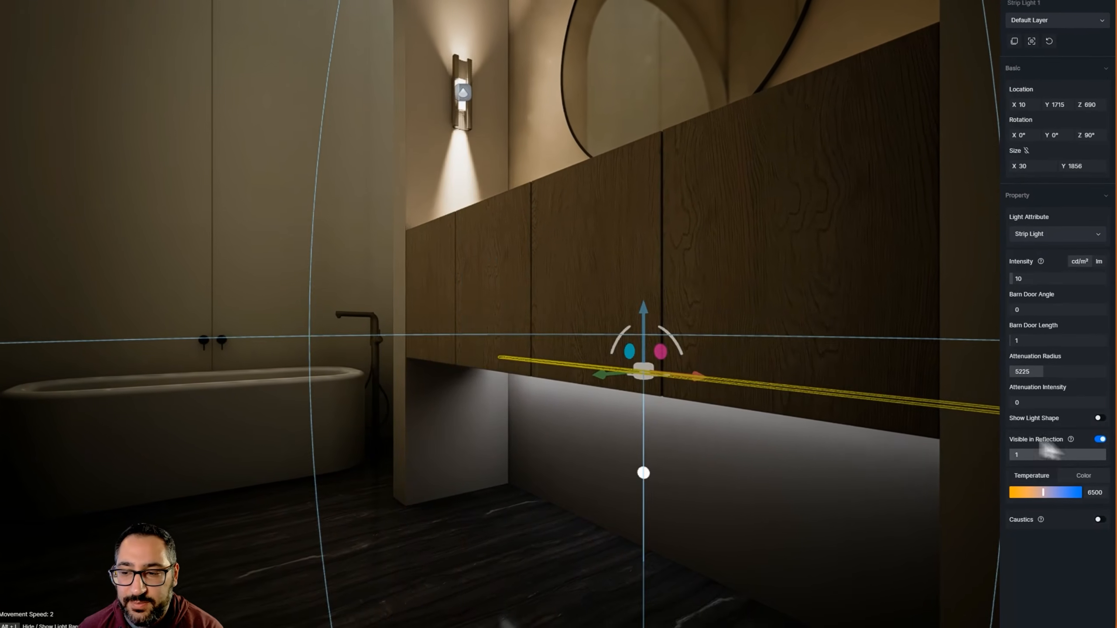
click(1098, 481)
text(4250)
key(Return)
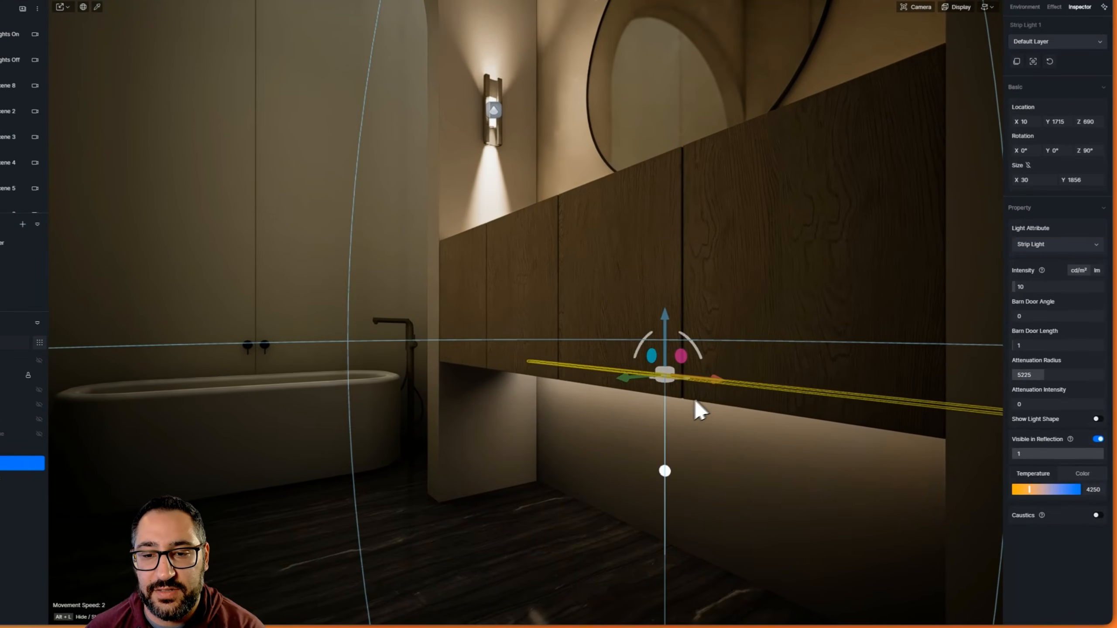
Examine the vanity wall's combined lighting, the glowing ceiling slot and the skylight panel above the bath
right_drag(715, 403, 646, 344)
key(e)
key(s)
right_drag(595, 310, 564, 338)
key(d)
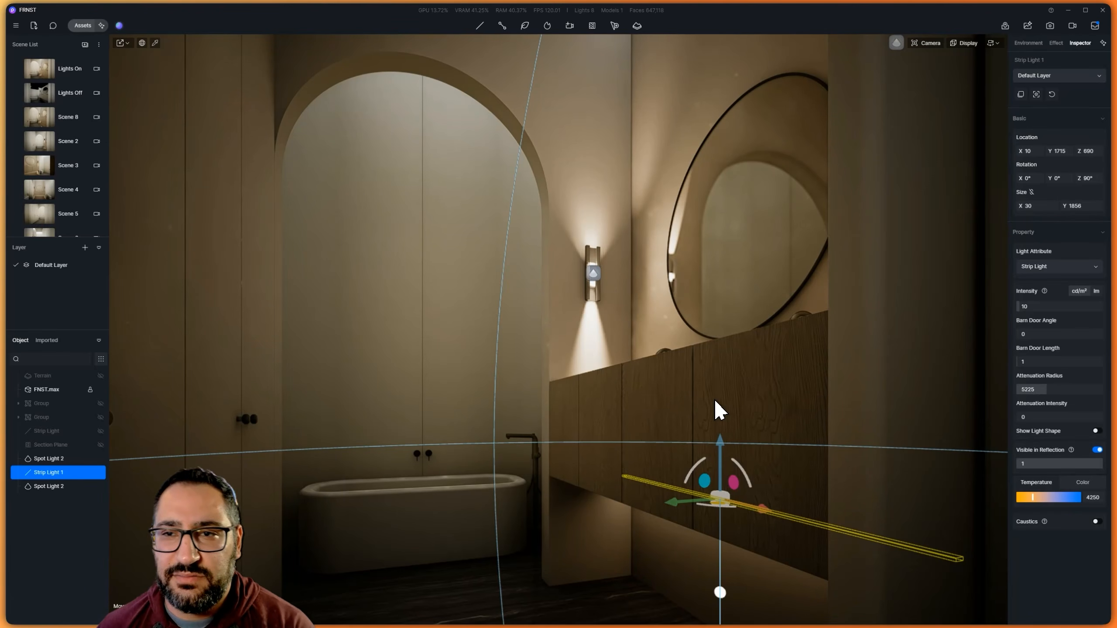
right_drag(691, 248, 696, 147)
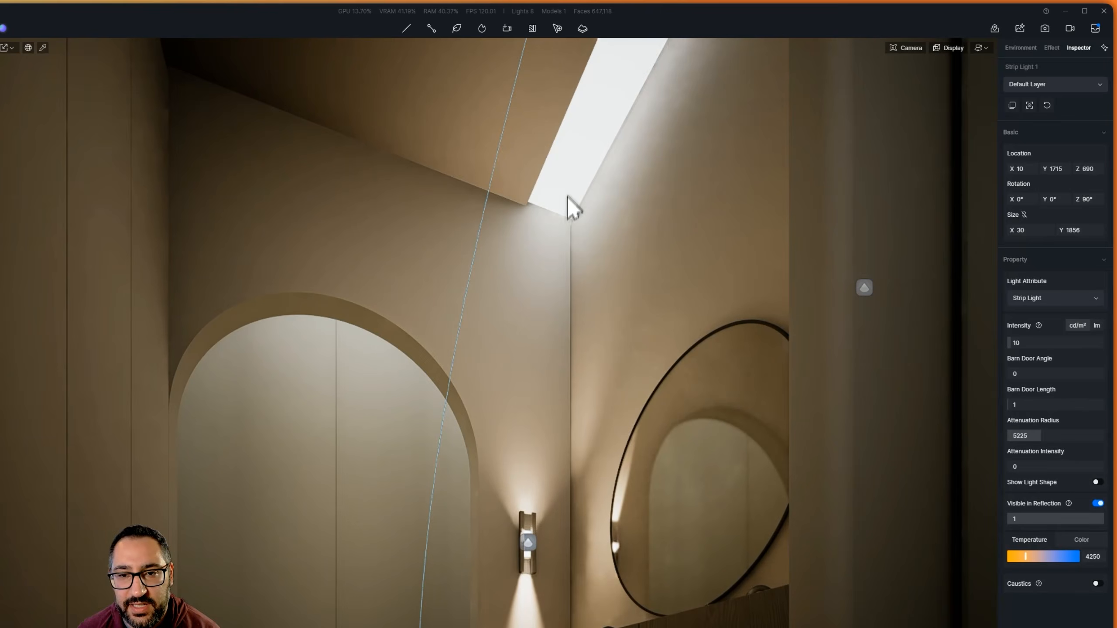
right_drag(567, 195, 595, 198)
middle_drag(596, 198, 538, 322)
right_drag(594, 257, 578, 276)
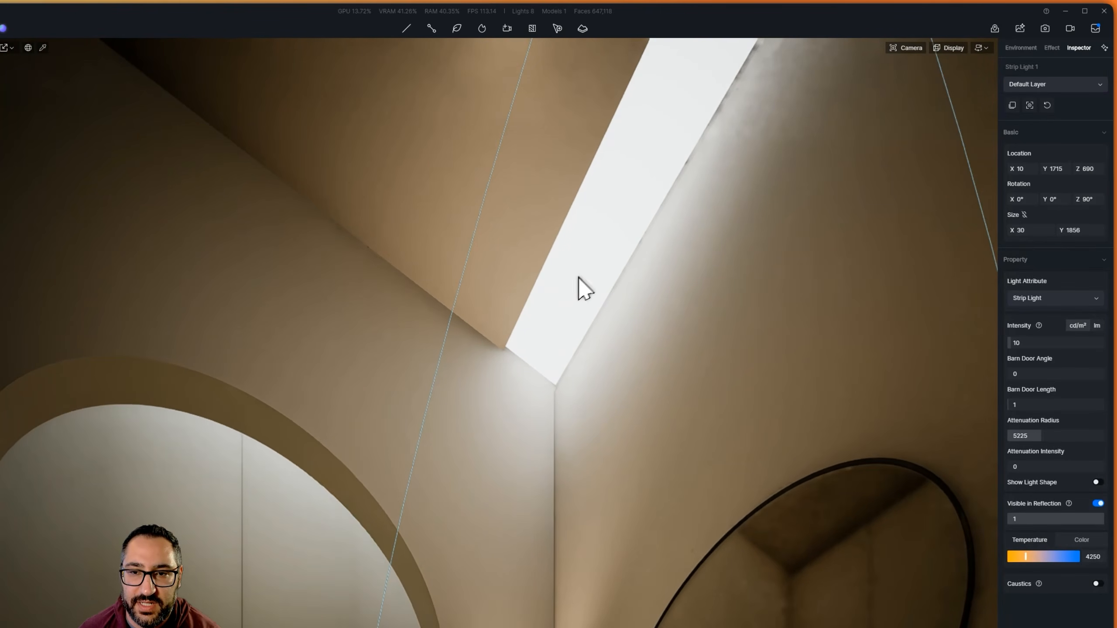
right_drag(605, 217, 641, 258)
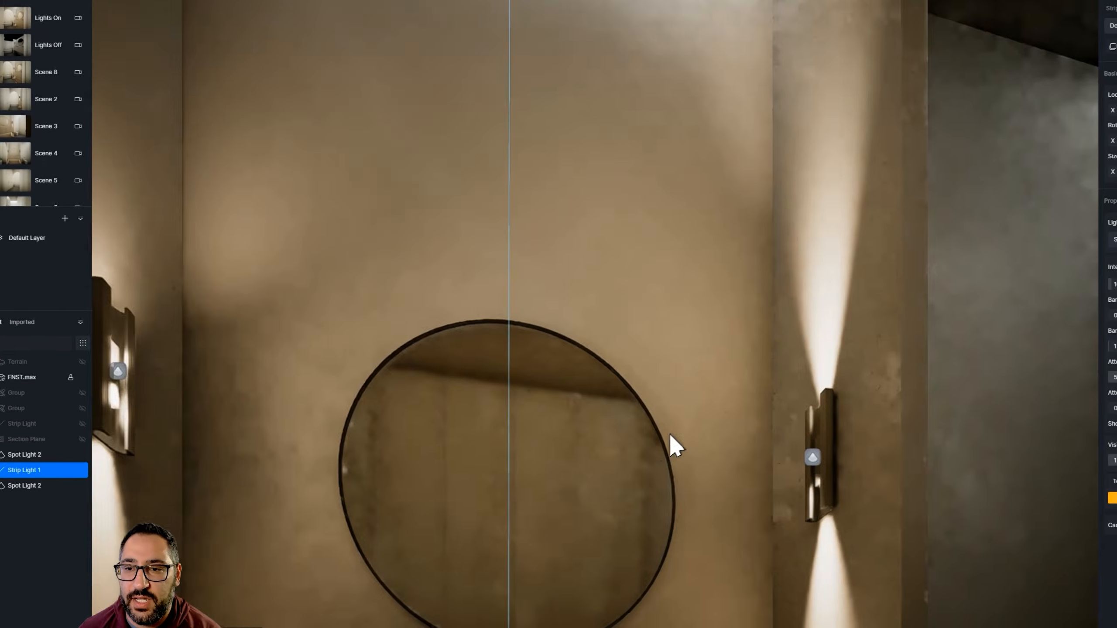
right_drag(668, 443, 827, 258)
right_drag(713, 271, 268, 242)
right_drag(968, 273, 713, 493)
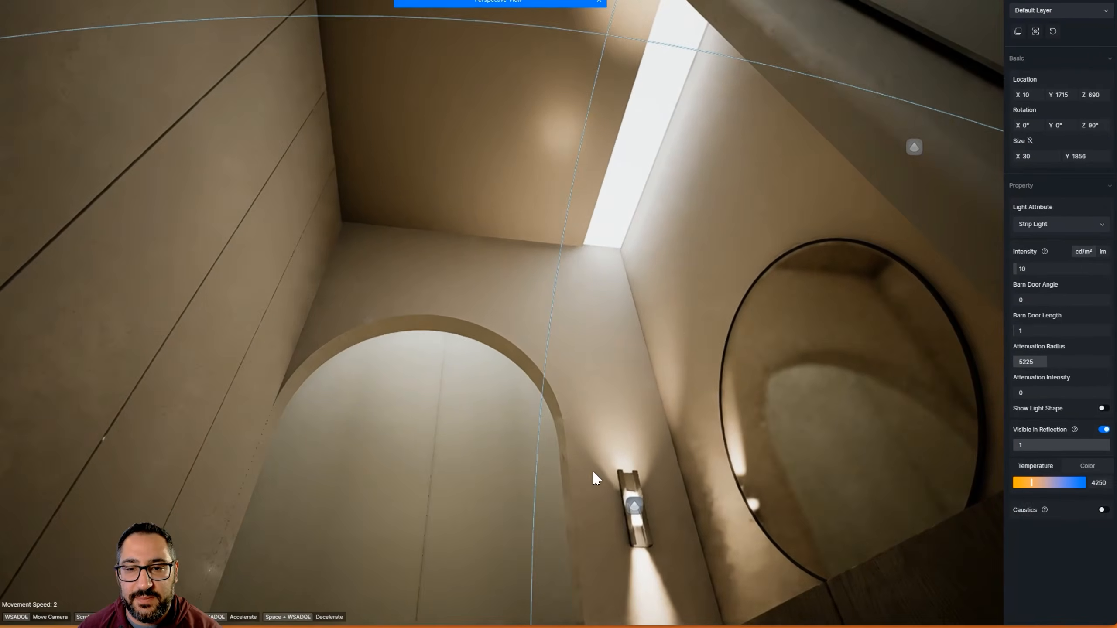
right_drag(604, 275, 499, 482)
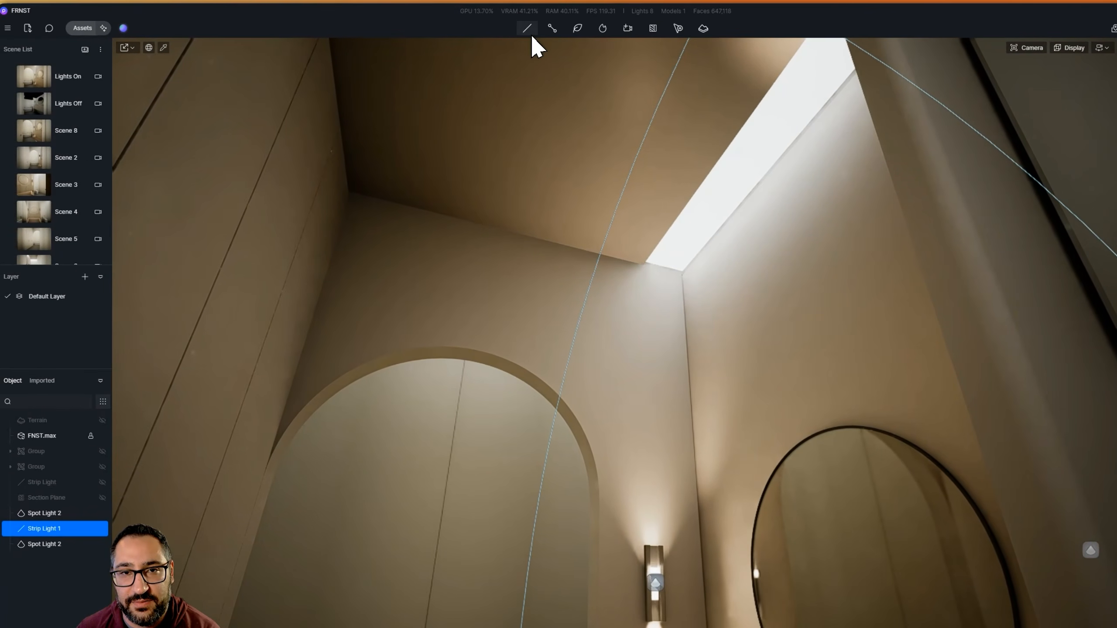
Try a spotlight on the ceiling beside the glowing slot, and delete it
click(533, 29)
click(540, 65)
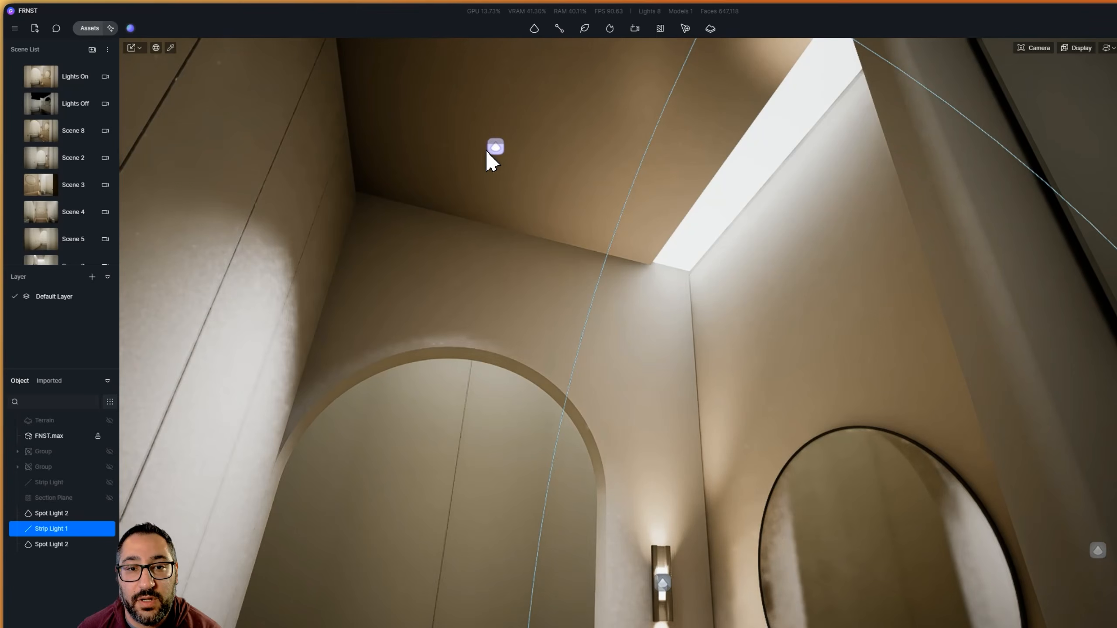
drag(446, 128, 396, 128)
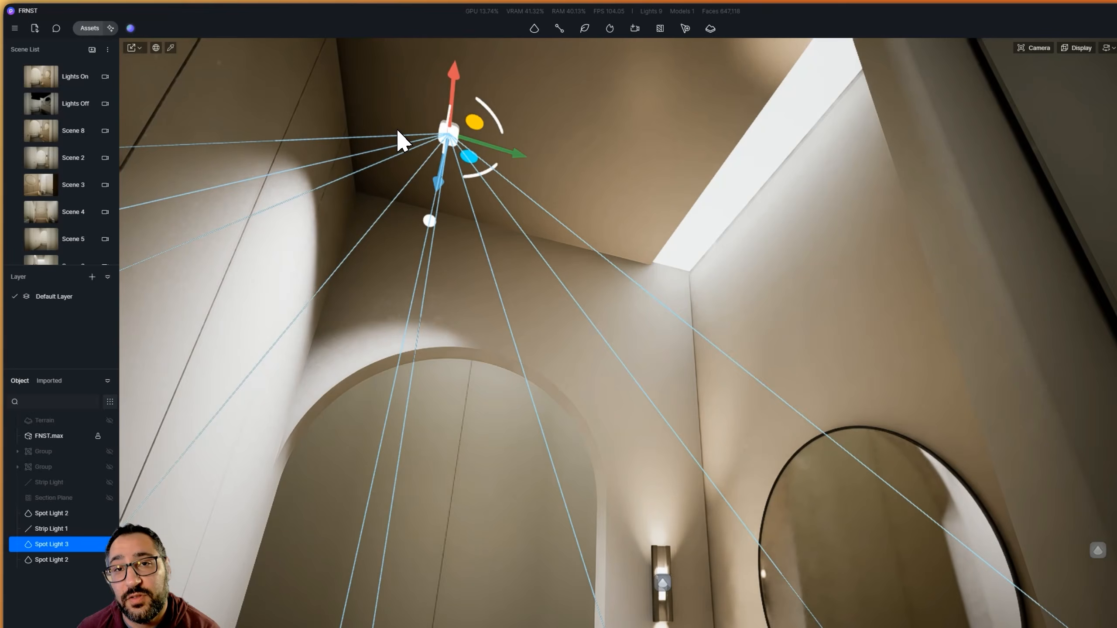
key(Delete)
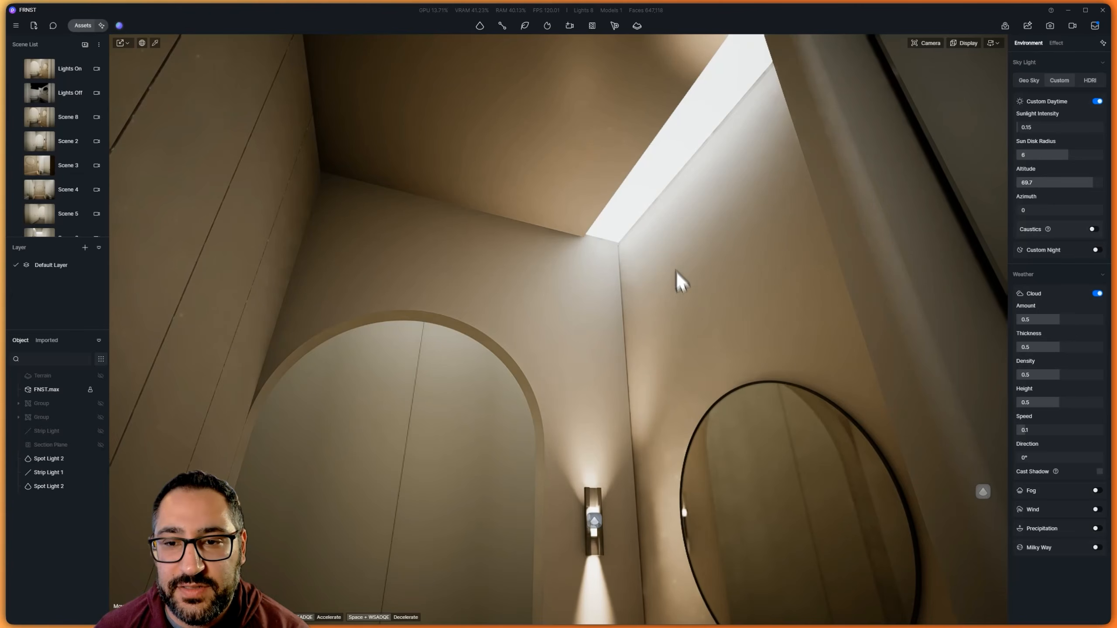
Pick the skylight panel's material above the arched bath alcove and switch off its emission
right_drag(629, 268, 795, 332)
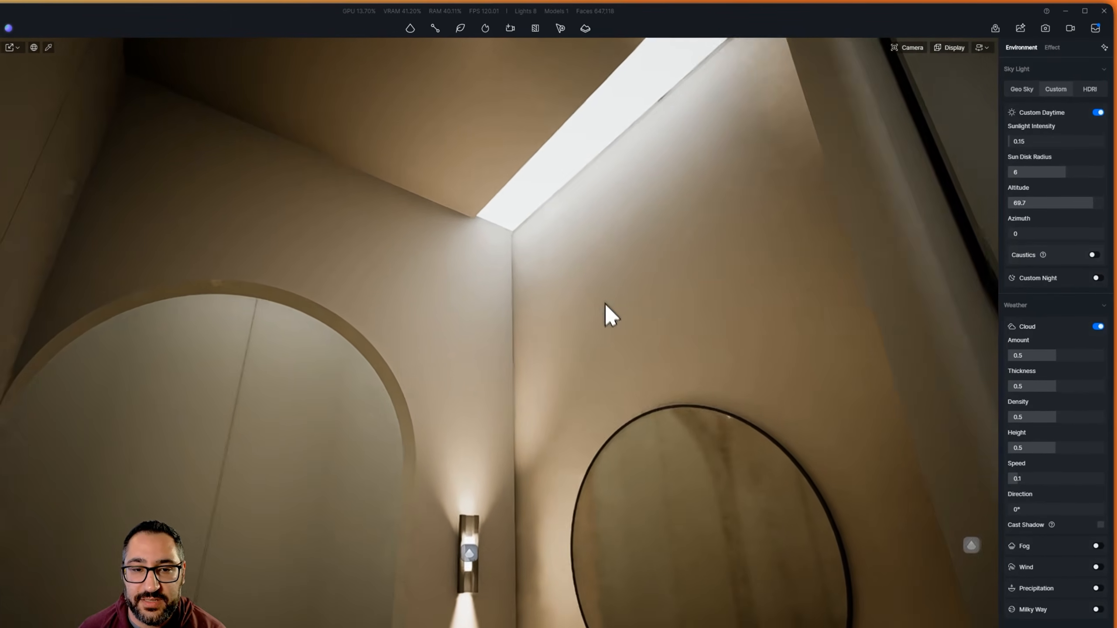
right_drag(642, 282, 527, 325)
scroll(457, 309, up, 3)
right_drag(451, 145, 700, 324)
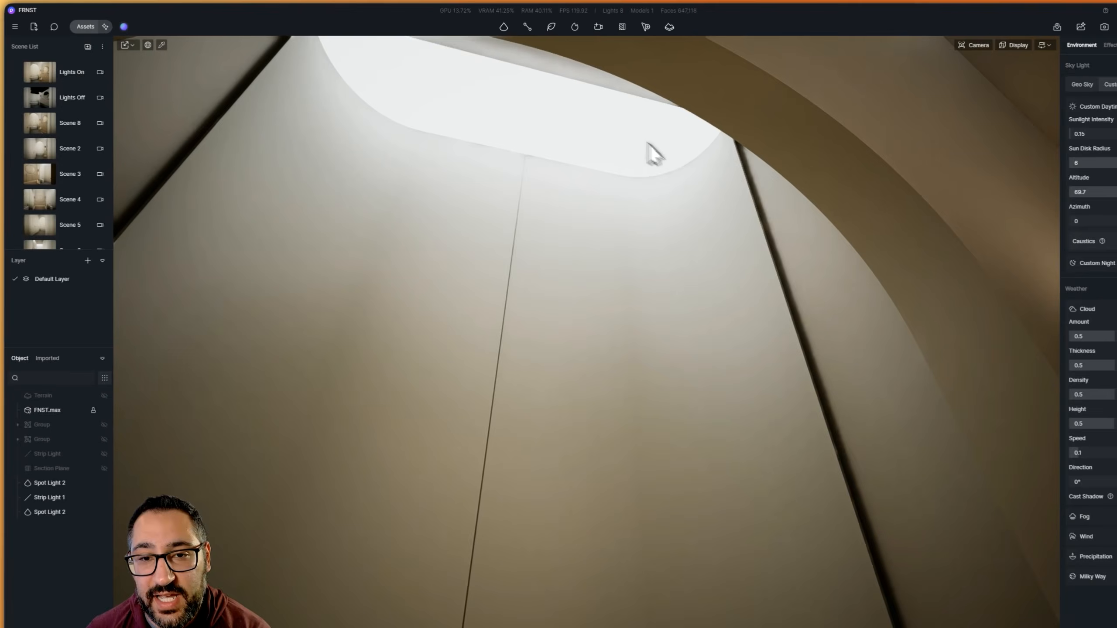
right_drag(651, 145, 586, 262)
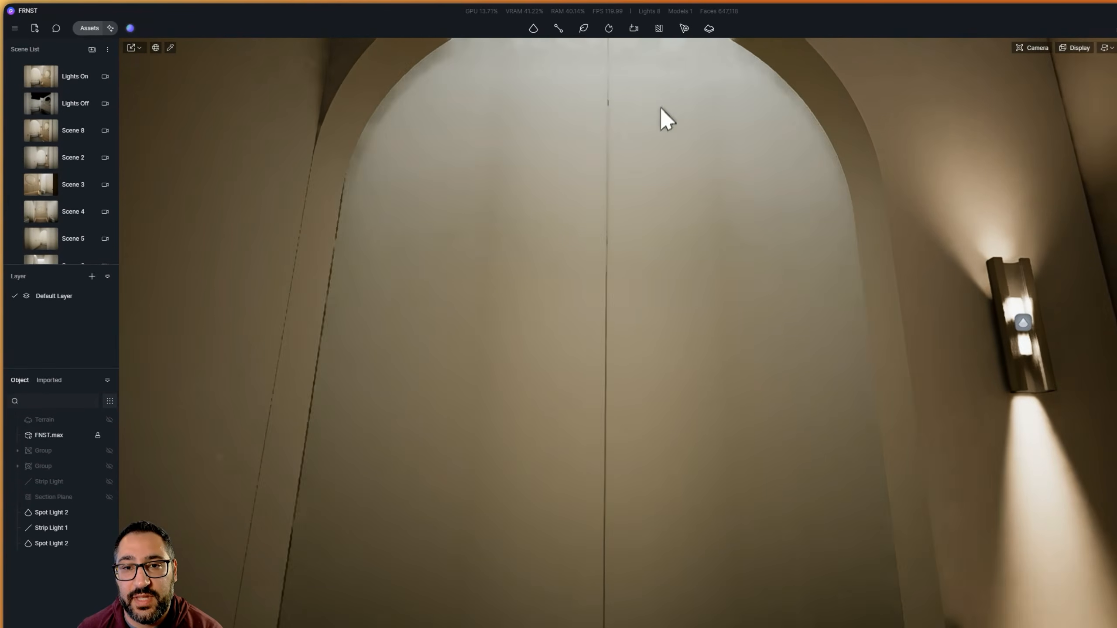
right_drag(662, 107, 468, 68)
right_drag(617, 212, 611, 215)
key(i)
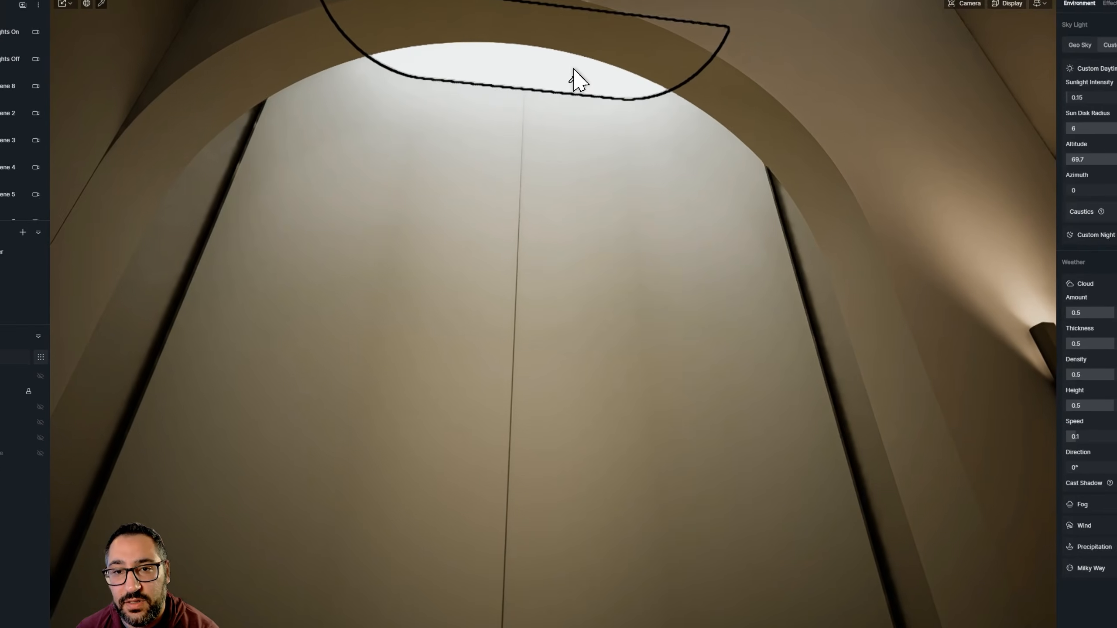
click(574, 70)
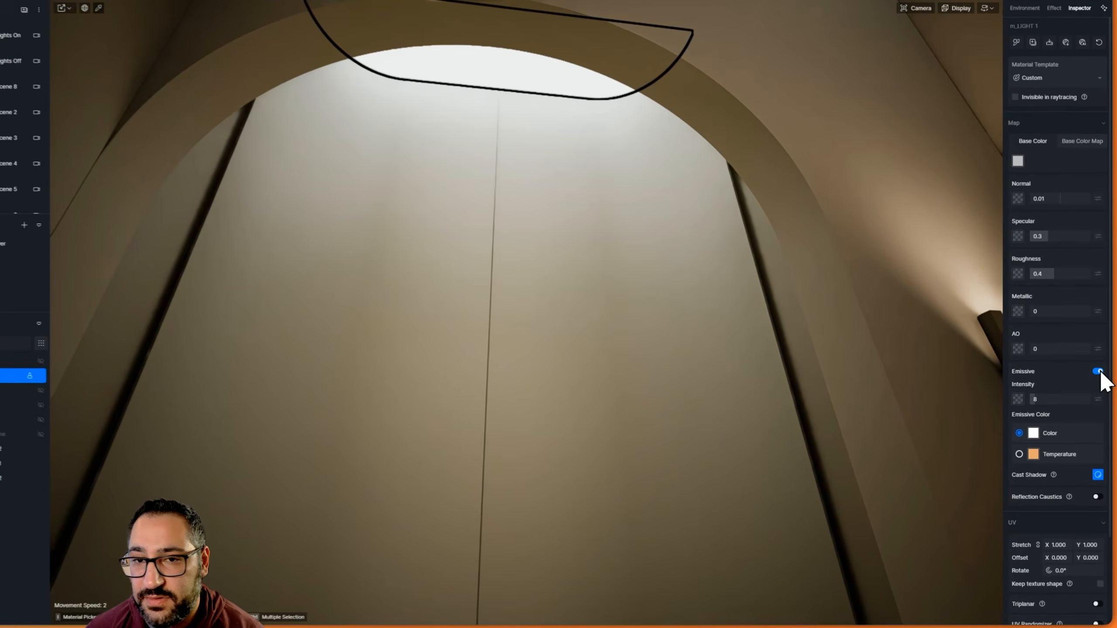
click(1098, 385)
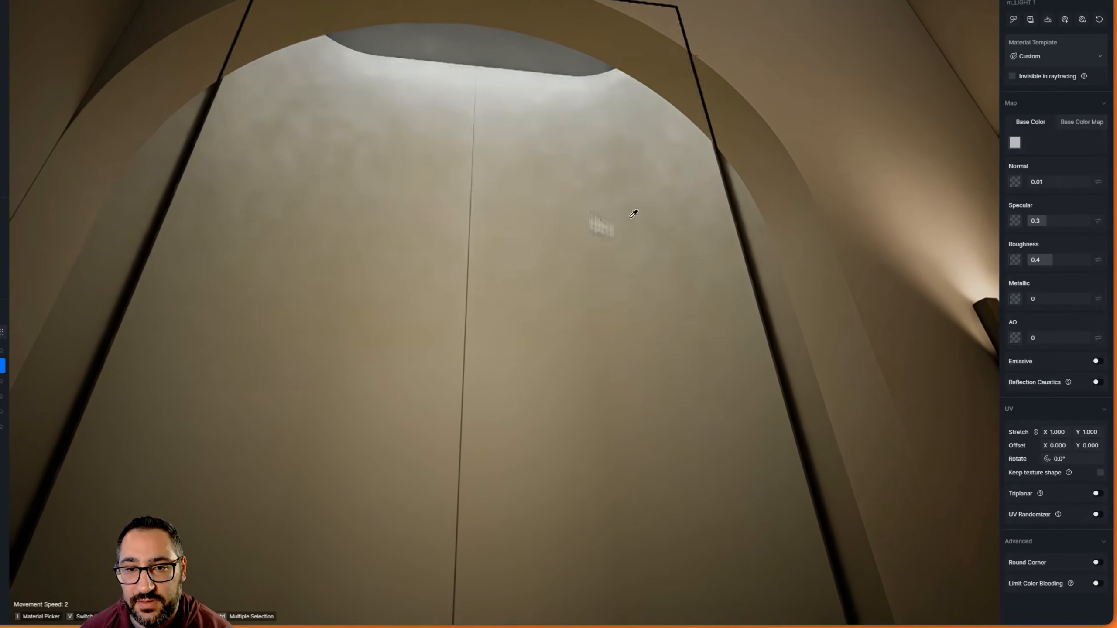
Compare the bath alcove without the panel's glow and restore the panel material's emission
right_drag(677, 254, 628, 451)
right_drag(573, 417, 616, 232)
key(s)
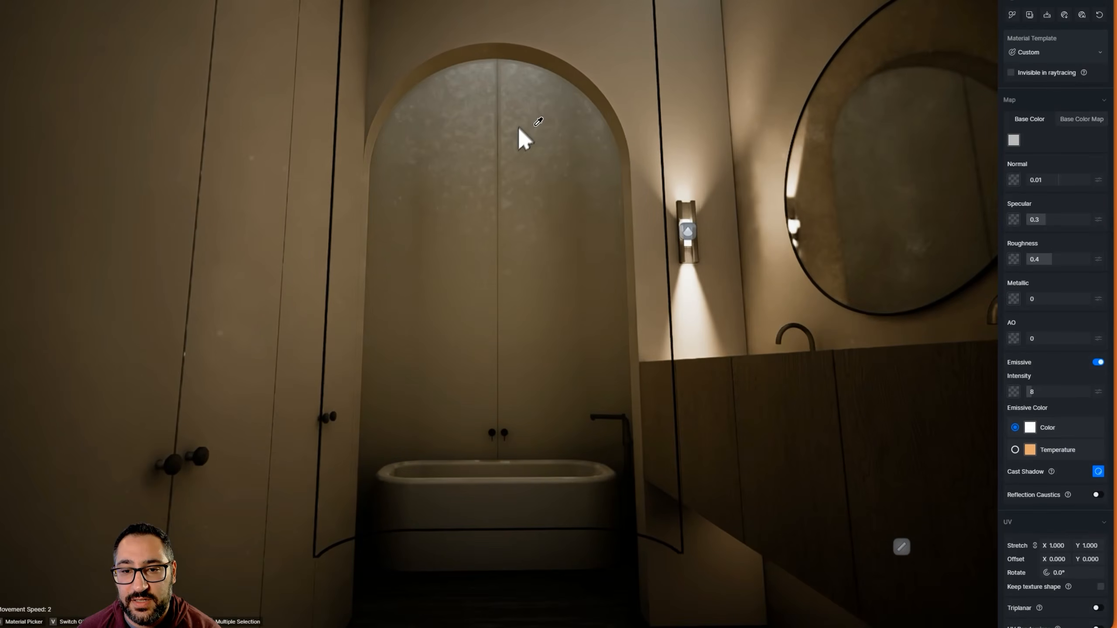
right_drag(510, 236, 647, 57)
key(w)
right_drag(410, 470, 447, 465)
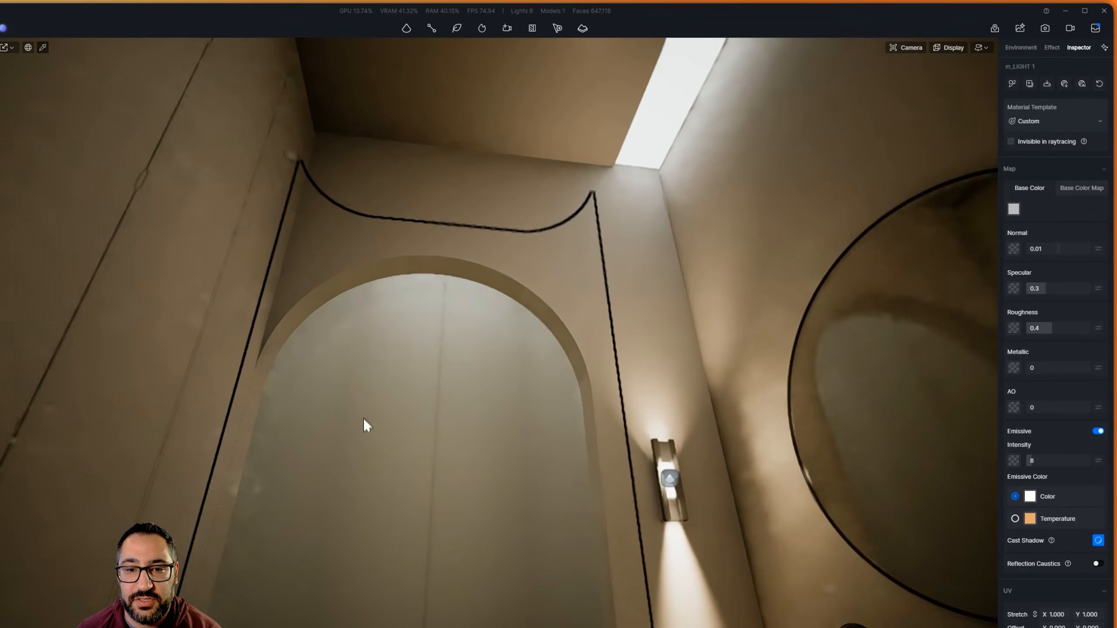
key(w)
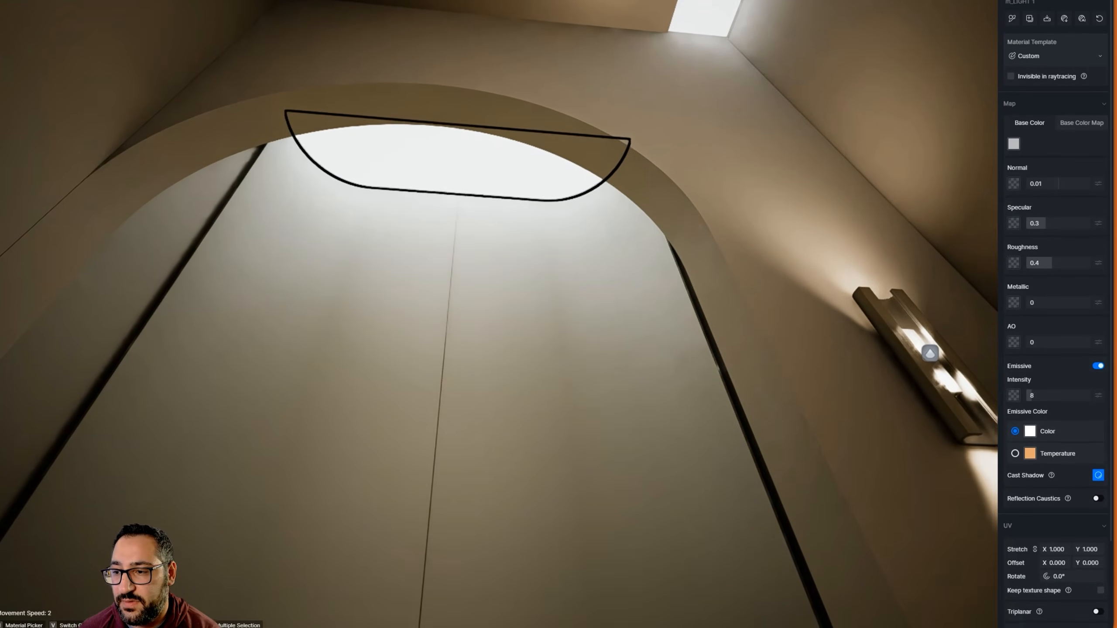
Switch off emission on all three light panel materials: the bath skylight, the ceiling slot and the rounded slot in the adjoining area
click(1098, 432)
right_drag(404, 511, 645, 123)
click(1098, 357)
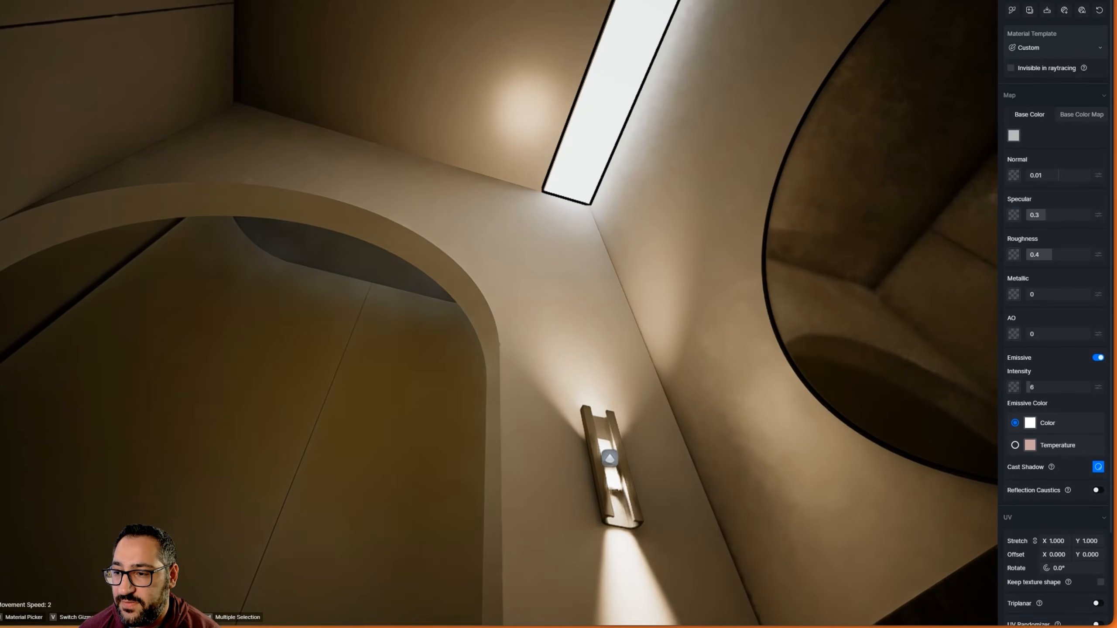
click(242, 319)
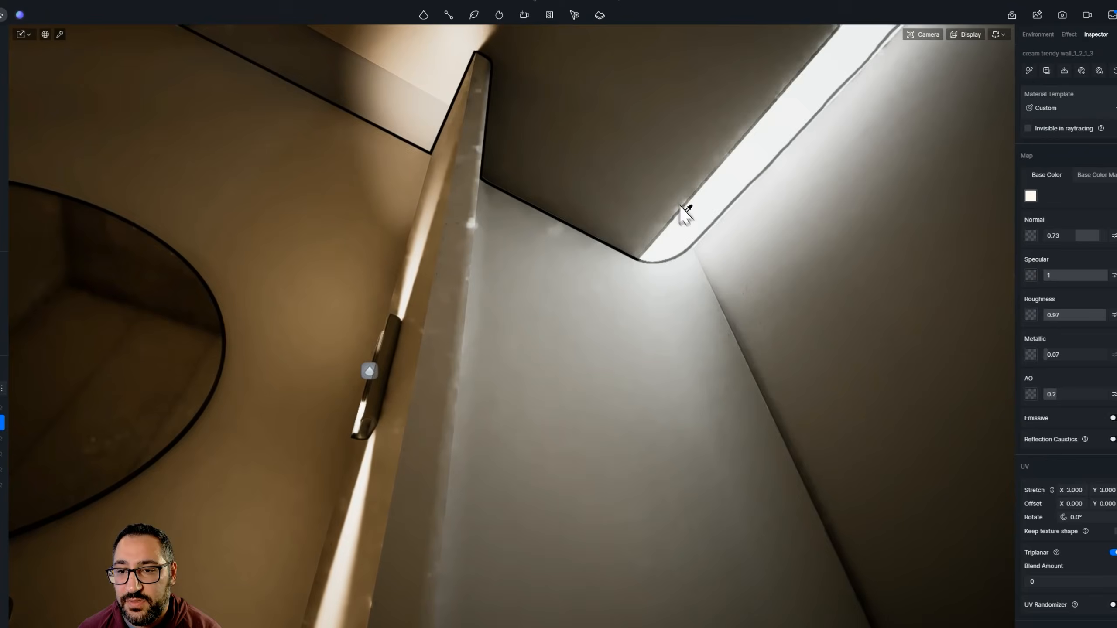
click(668, 255)
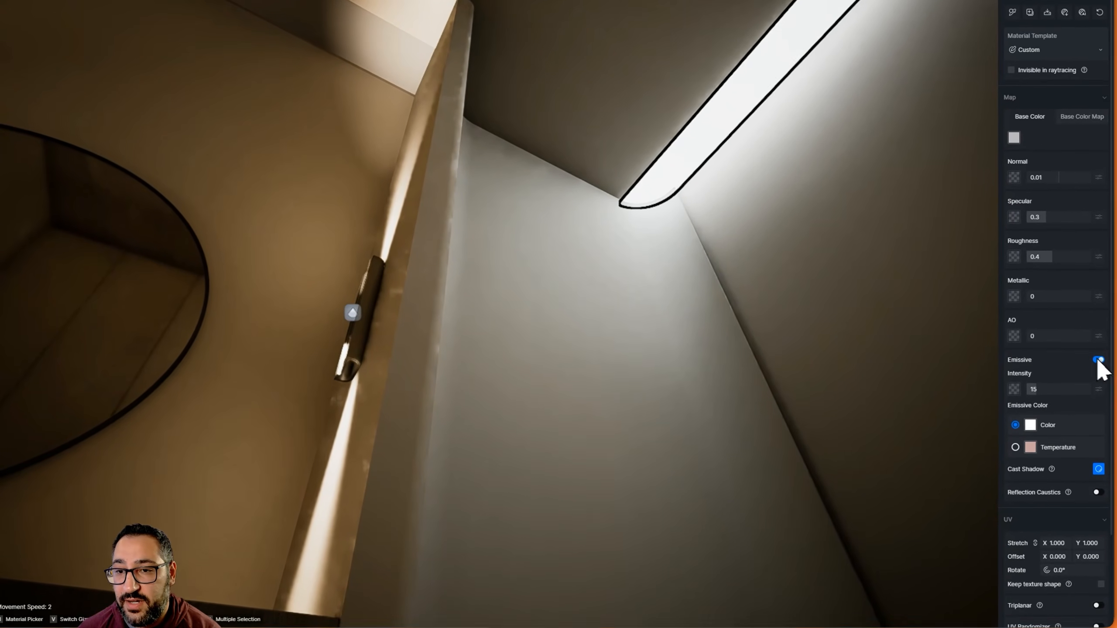
click(1108, 422)
right_drag(341, 242, 516, 288)
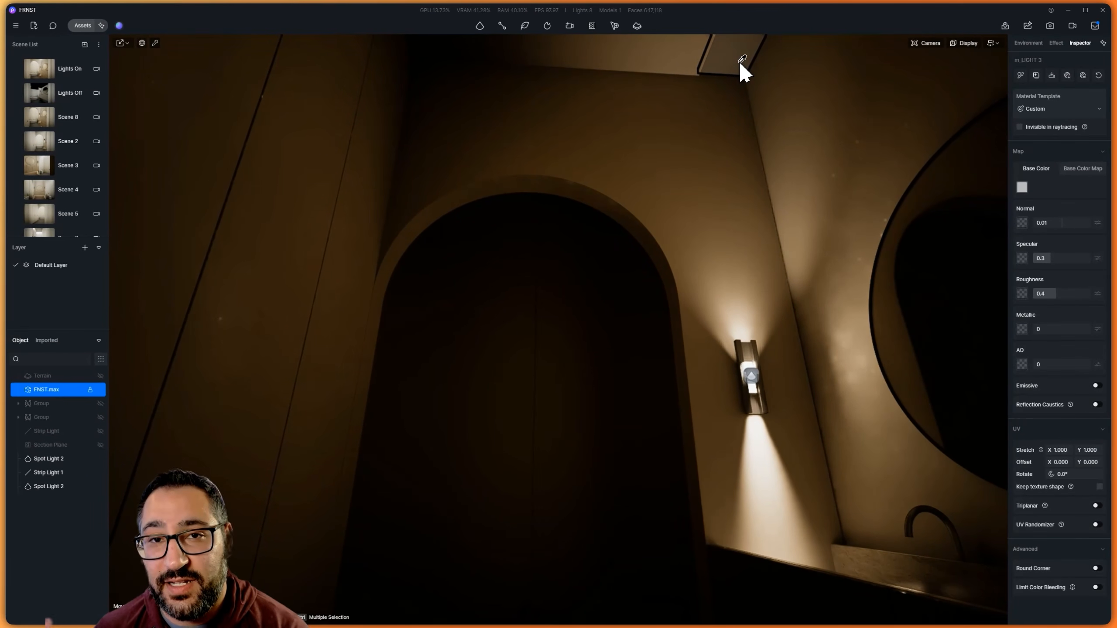
Switch emission back on for the ceiling slot light panels, leaving the bath skylight off
right_drag(722, 198, 917, 53)
key(s)
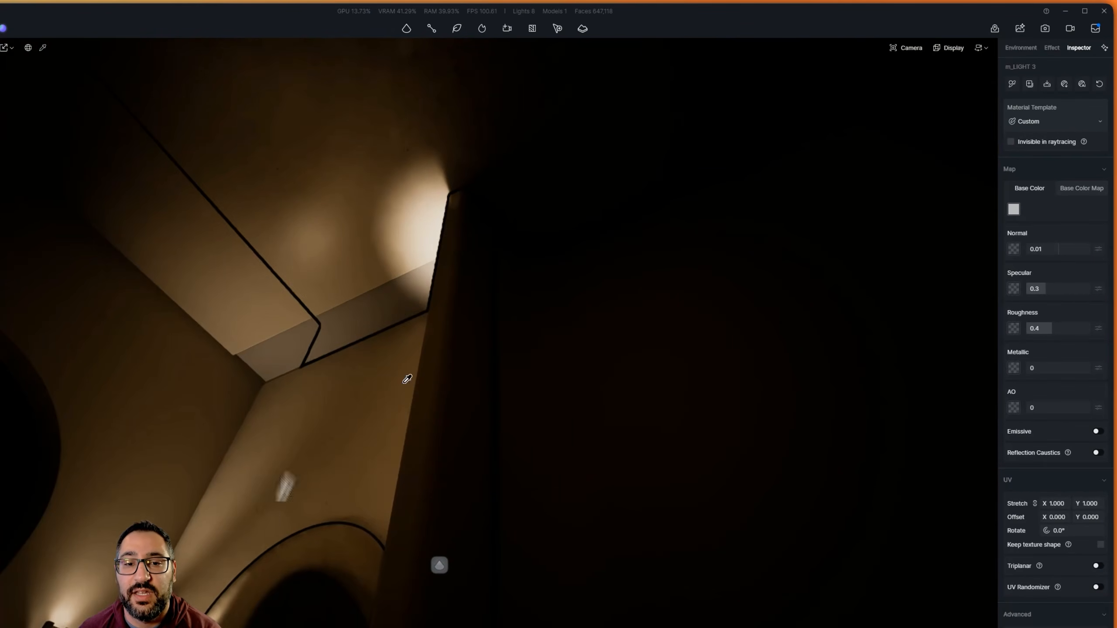
click(1099, 432)
right_drag(743, 326, 941, 97)
click(623, 292)
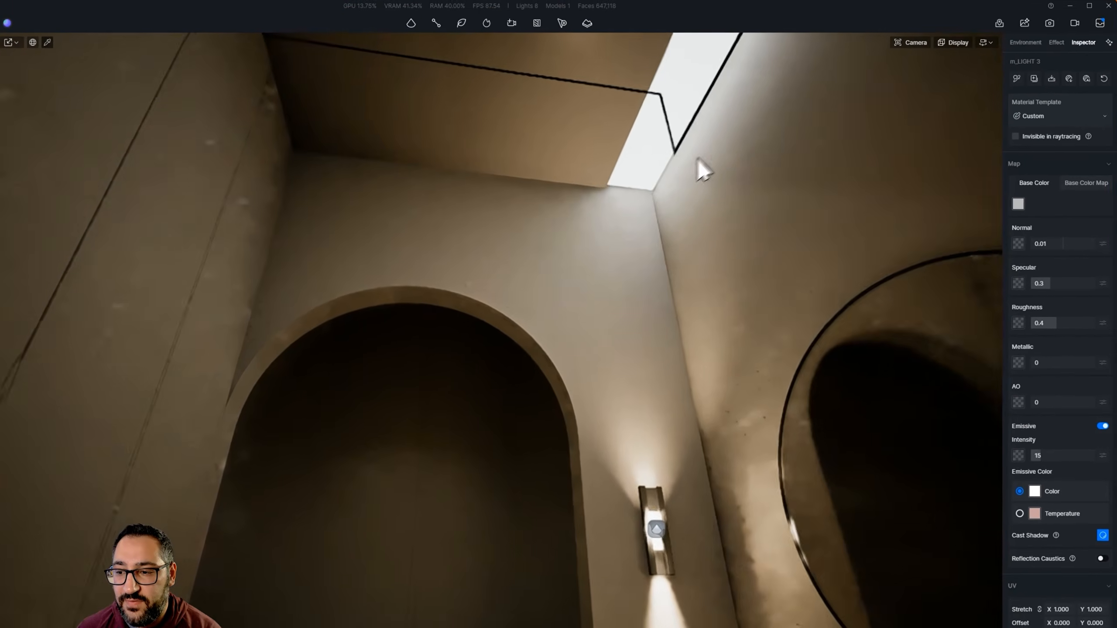
Try making the whole ceiling glow by enabling emission on its cream wall material, and inspect the room
right_drag(698, 169, 668, 311)
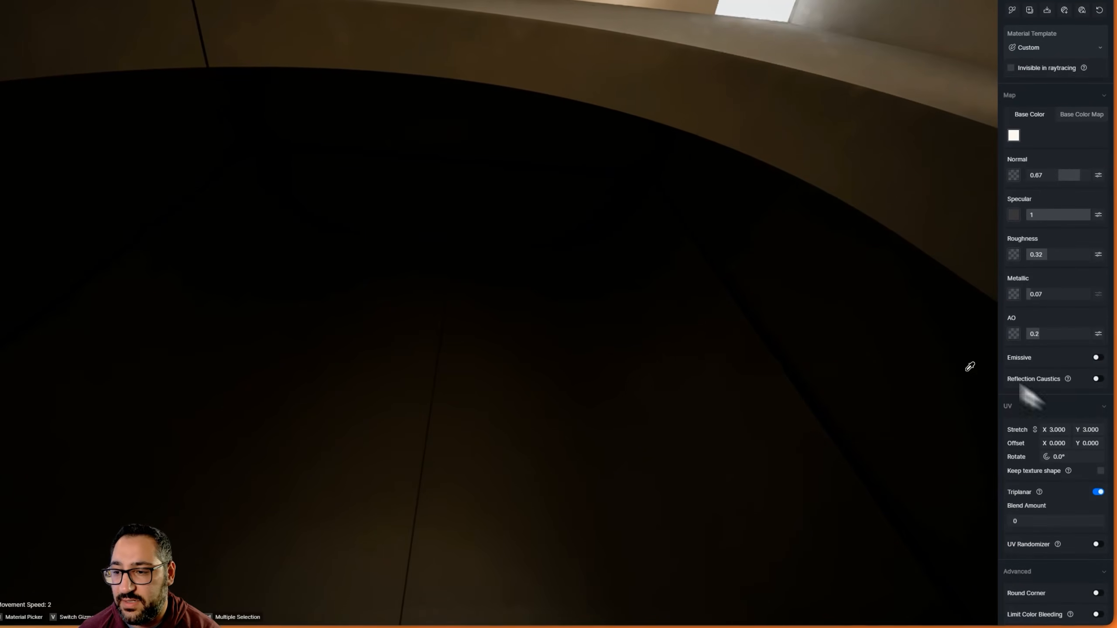
click(1099, 357)
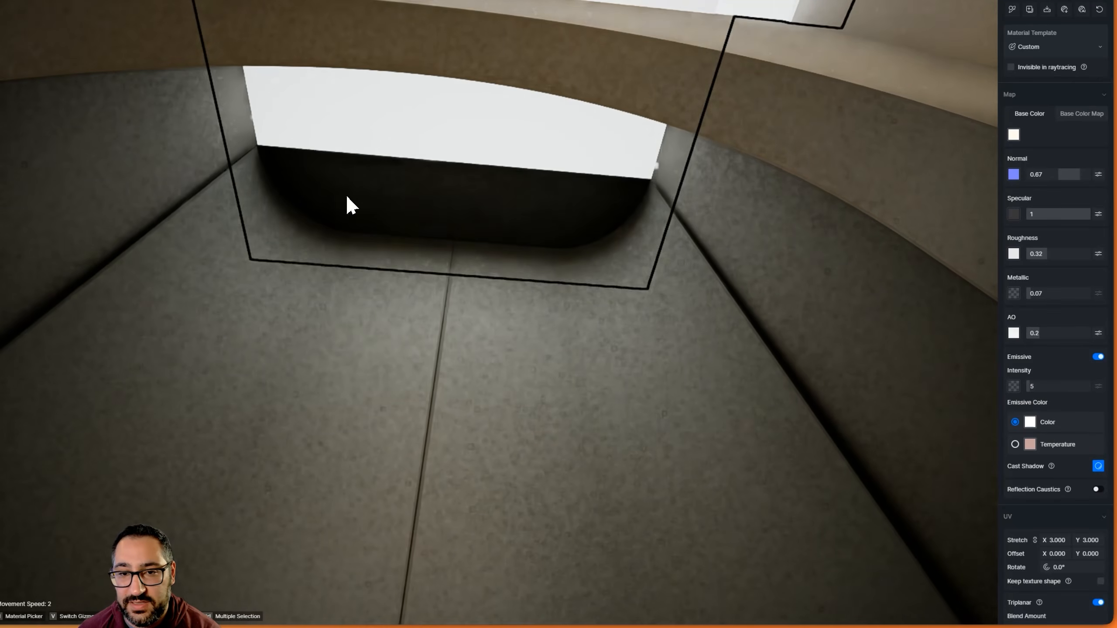
scroll(486, 458, up, 3)
scroll(486, 457, down, 6)
right_drag(536, 110, 602, 365)
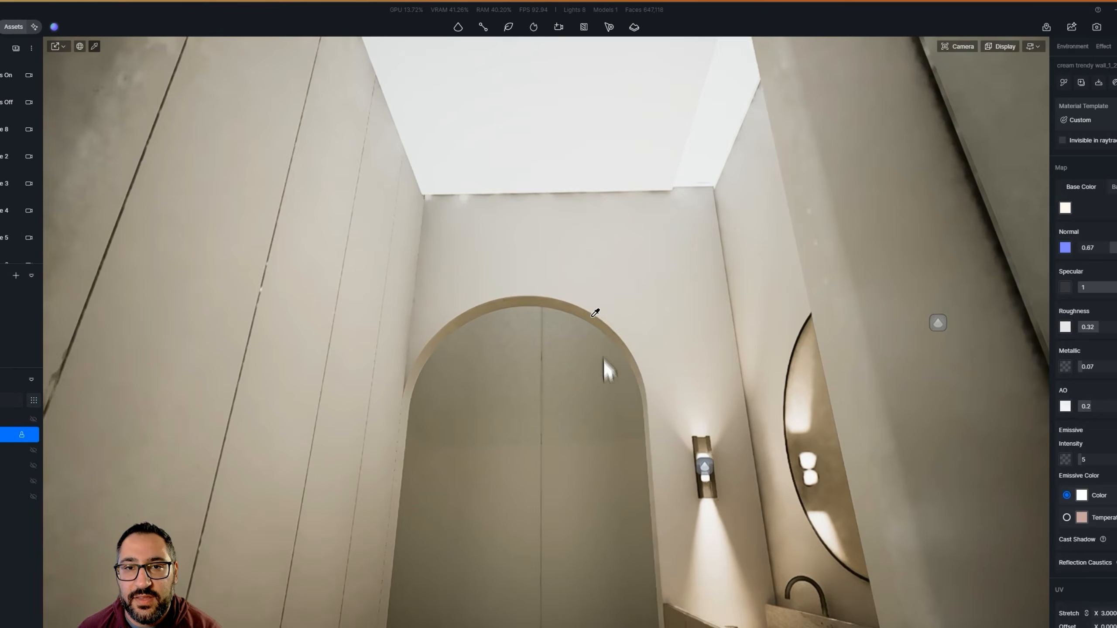
right_drag(602, 213, 578, 281)
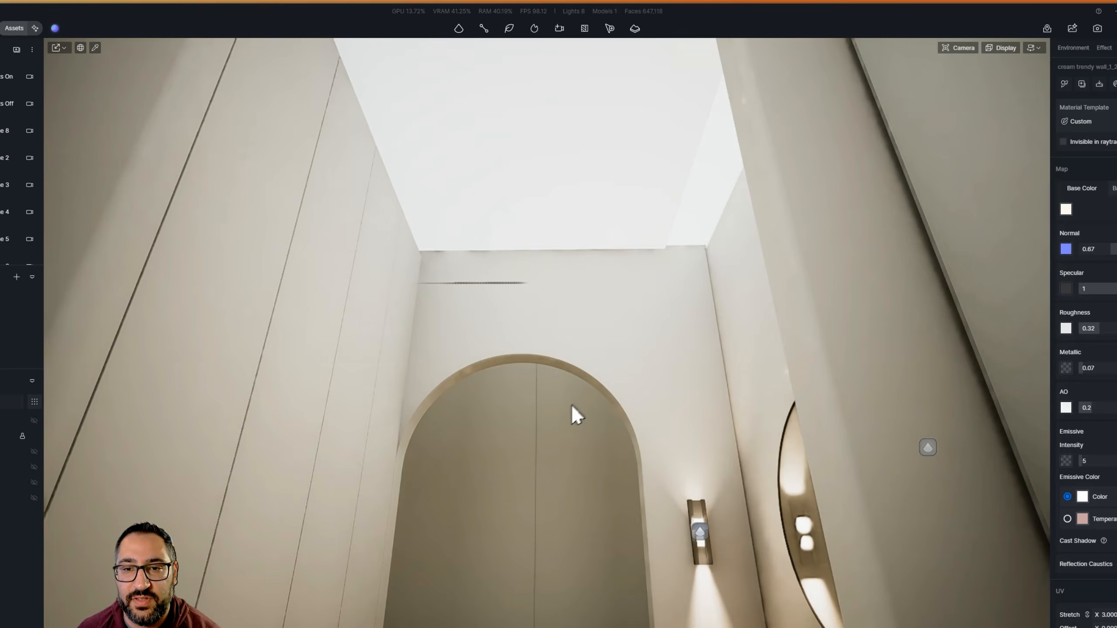
key(Escape)
right_drag(571, 404, 555, 376)
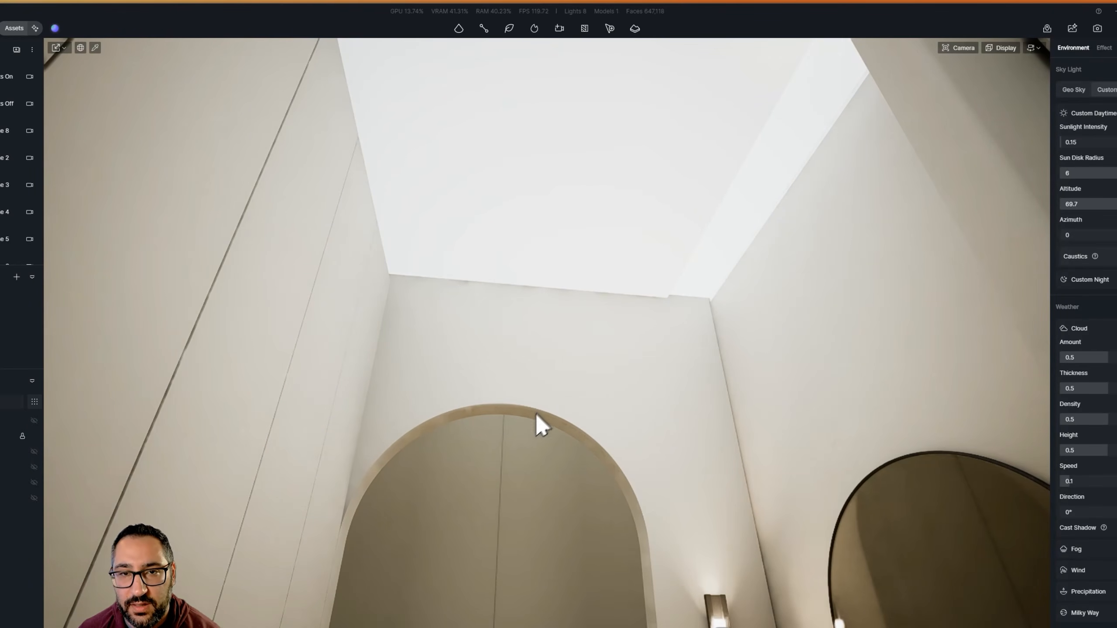
Try a rectangle light on the ceiling, inspect its effect around the arch, and delete it
mouse_move(458, 29)
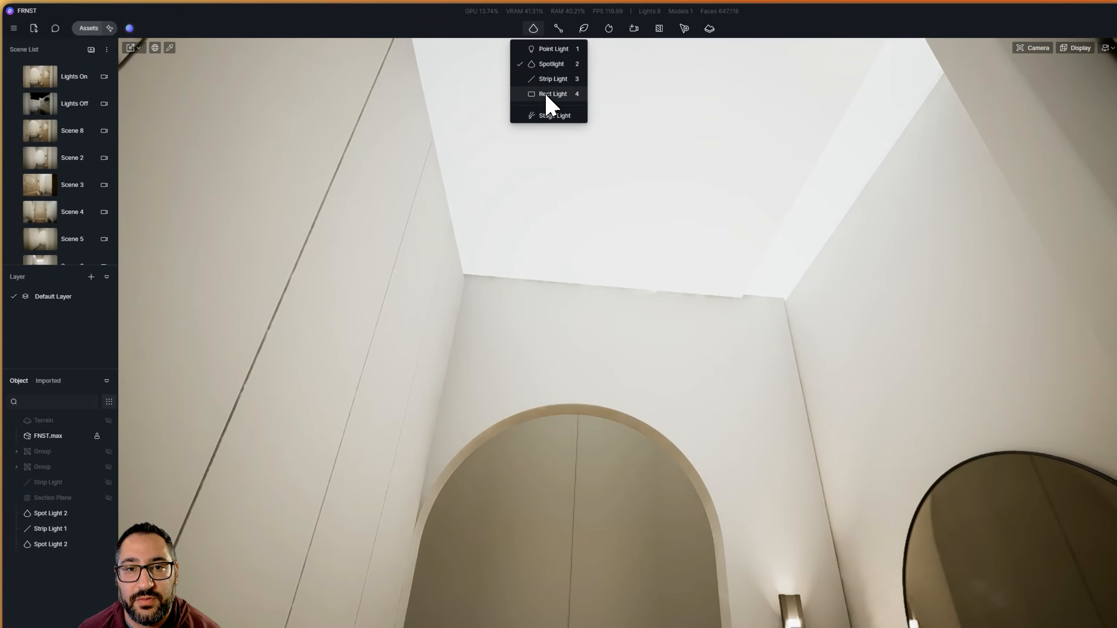
click(553, 93)
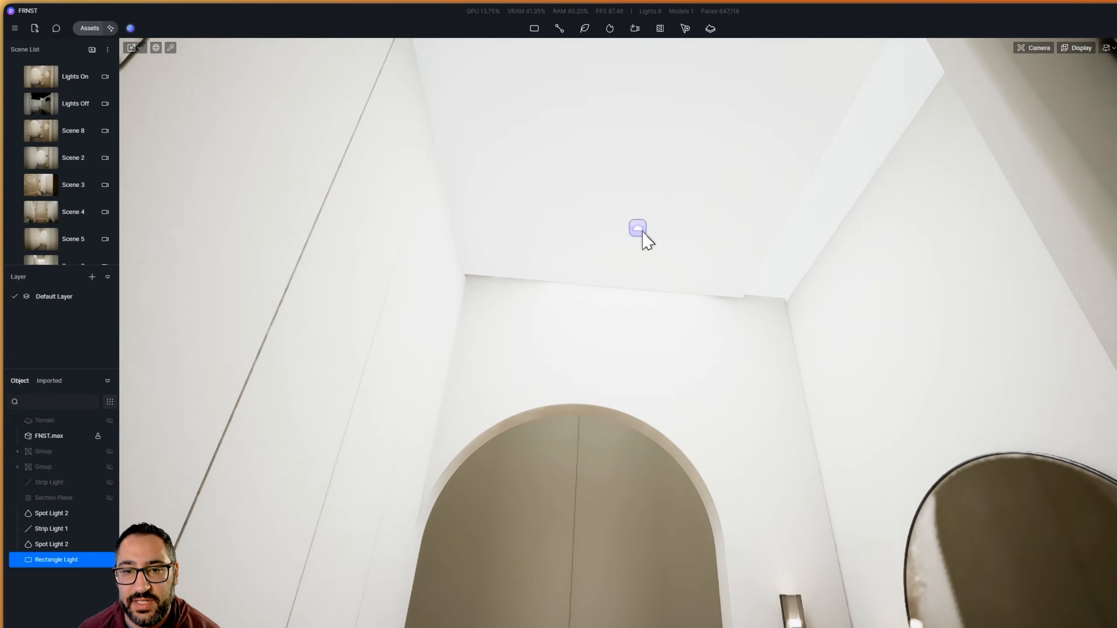
right_drag(694, 402, 746, 56)
key(w)
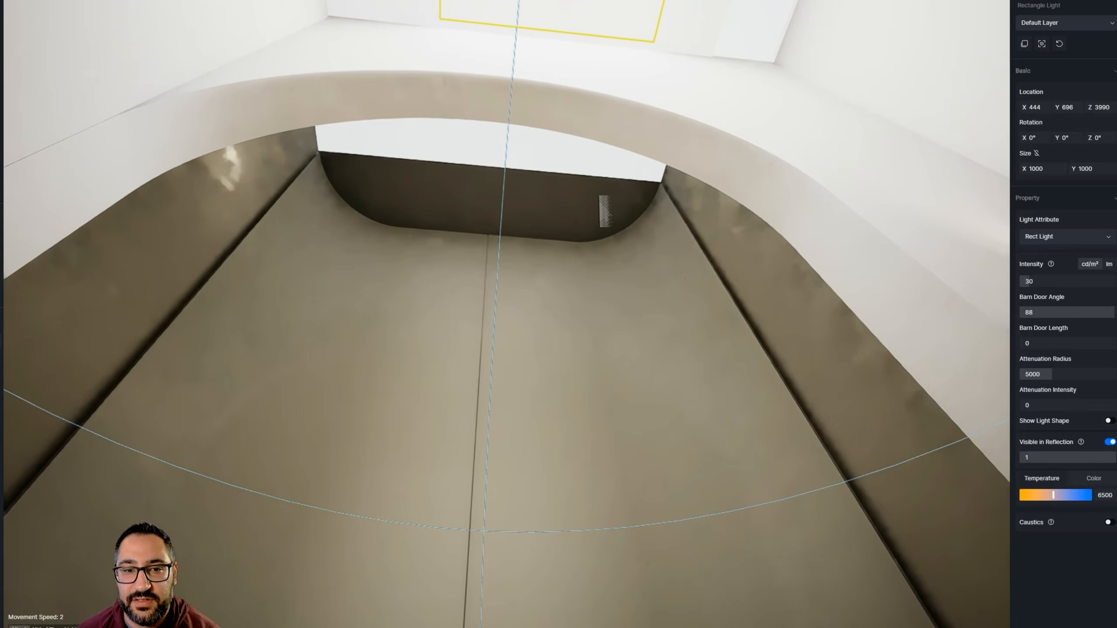
right_drag(583, 208, 553, 179)
key(s)
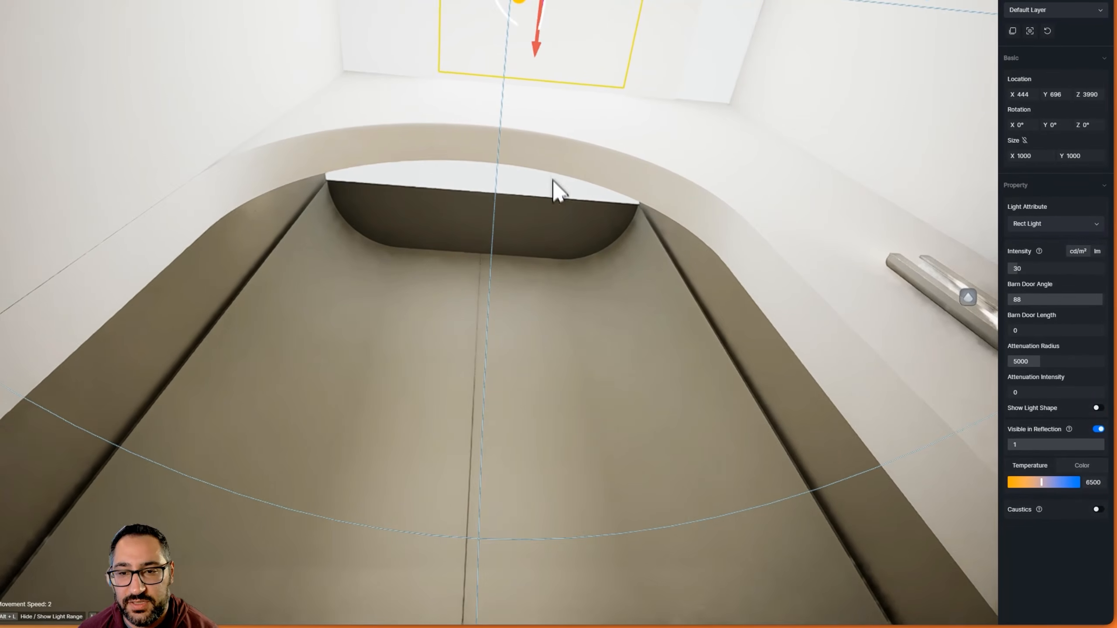
key(Delete)
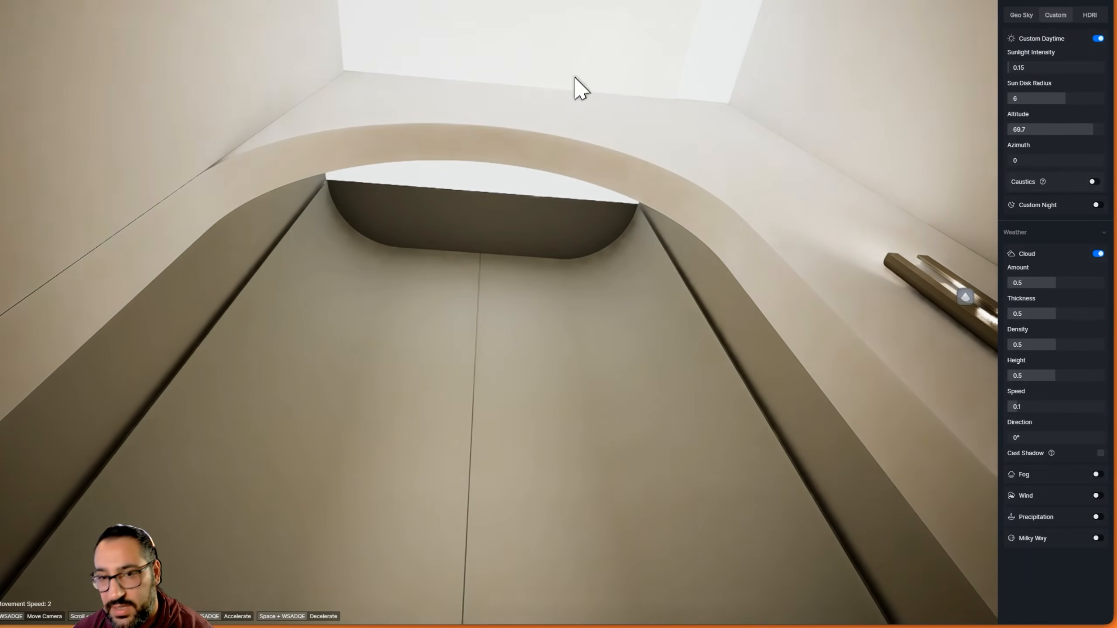
Switch off emission on the ceiling's cream wall material and enable it on the skylight panel above the bath
click(559, 12)
click(570, 57)
click(1098, 381)
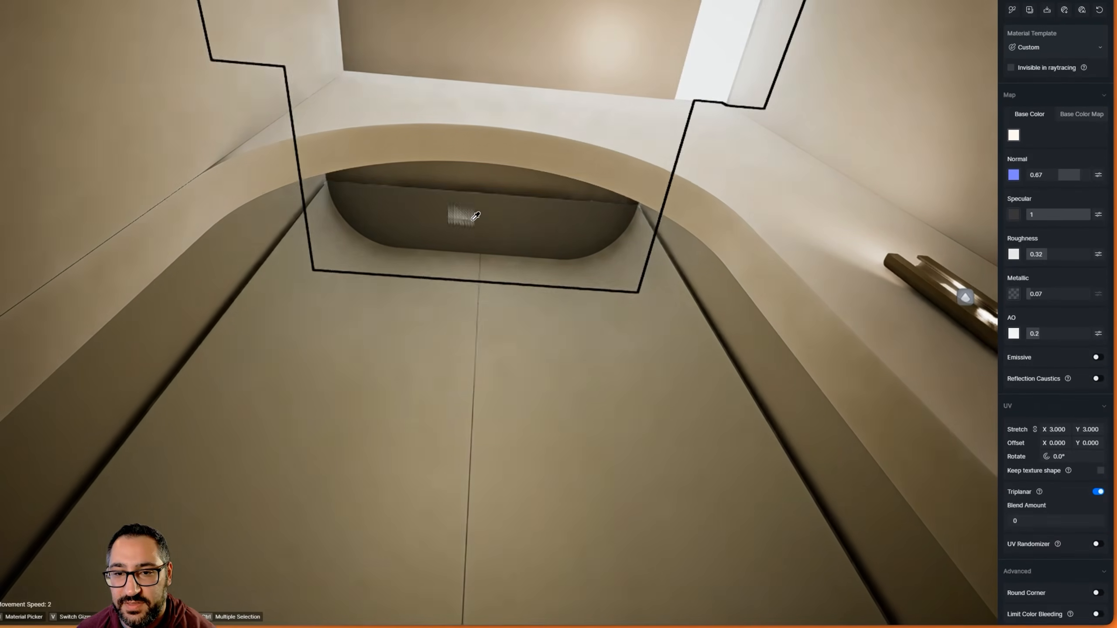
click(460, 239)
click(1096, 357)
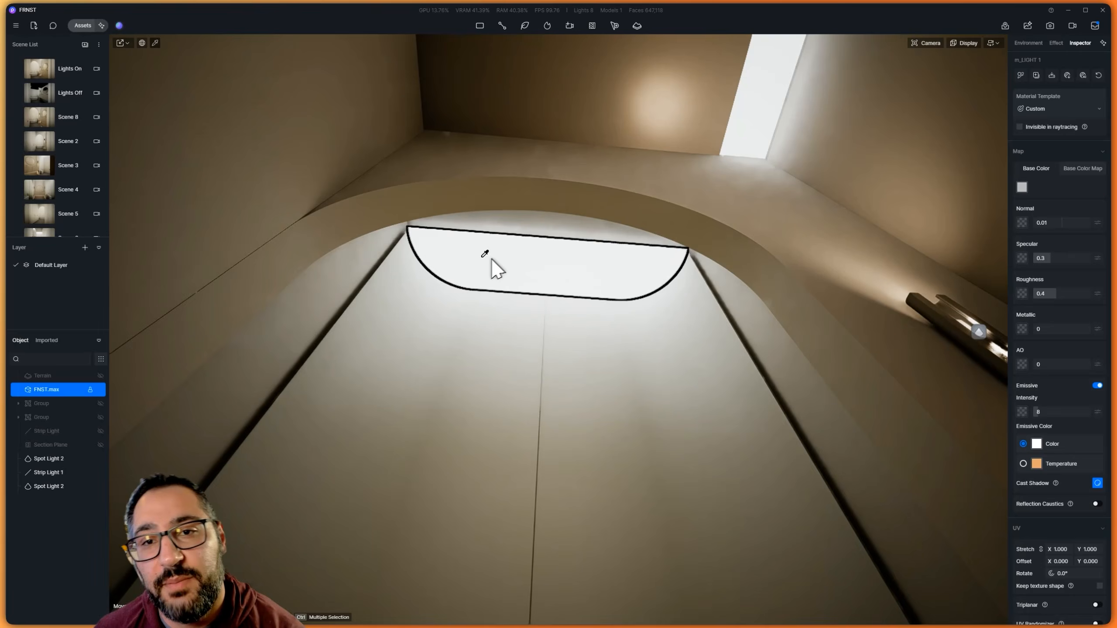
Place a rectangle light on the ceiling and switch off emission on the slot light panel beside it
click(480, 25)
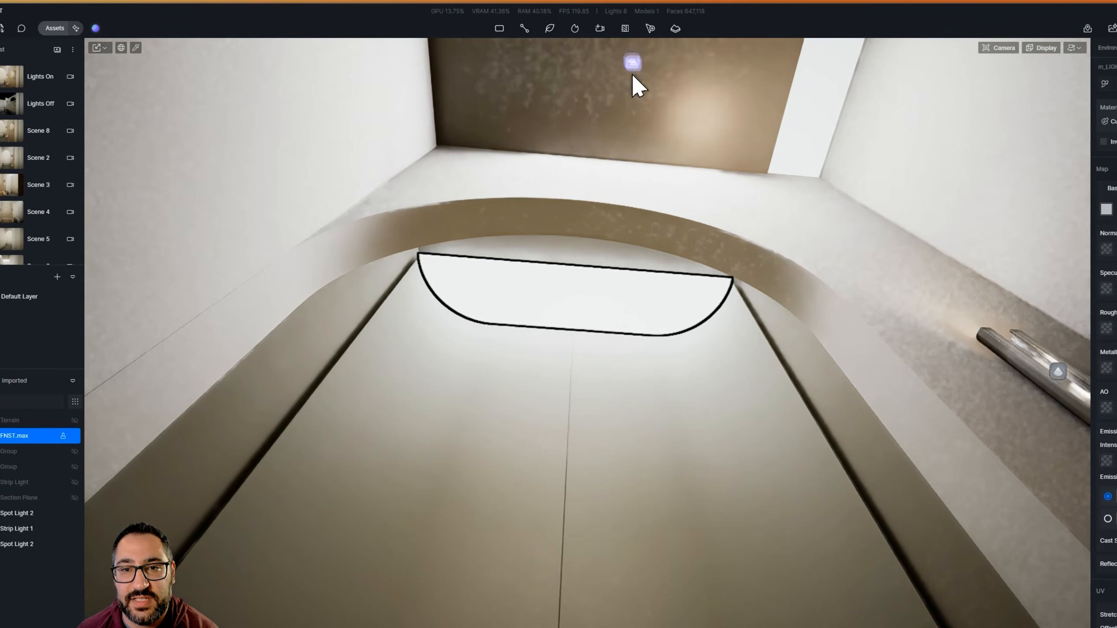
click(654, 77)
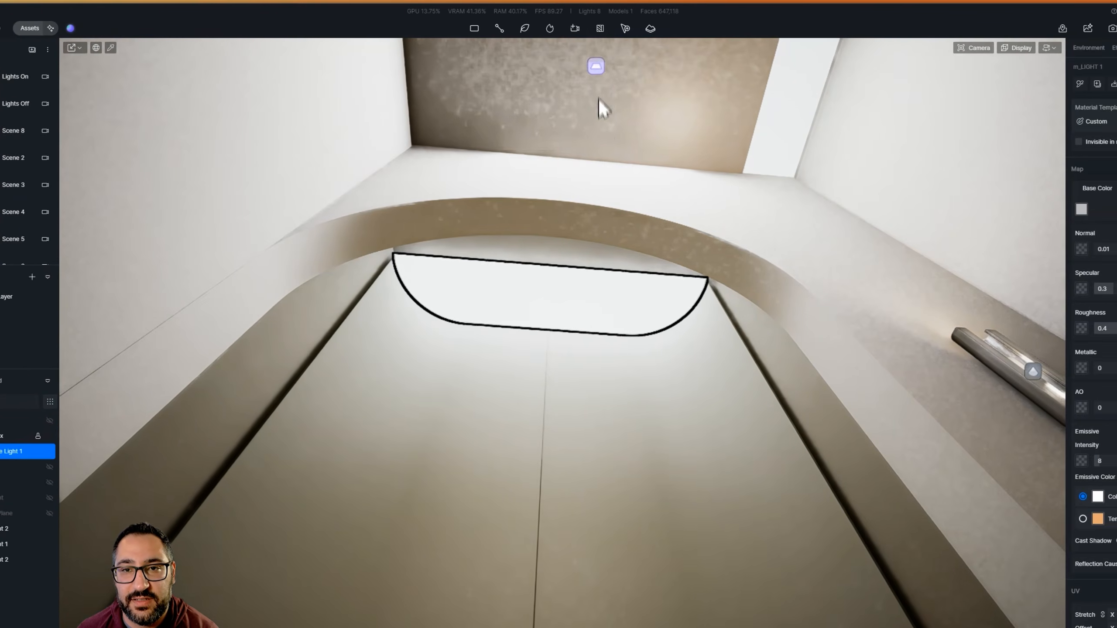
scroll(648, 145, down, 3)
scroll(608, 165, down, 3)
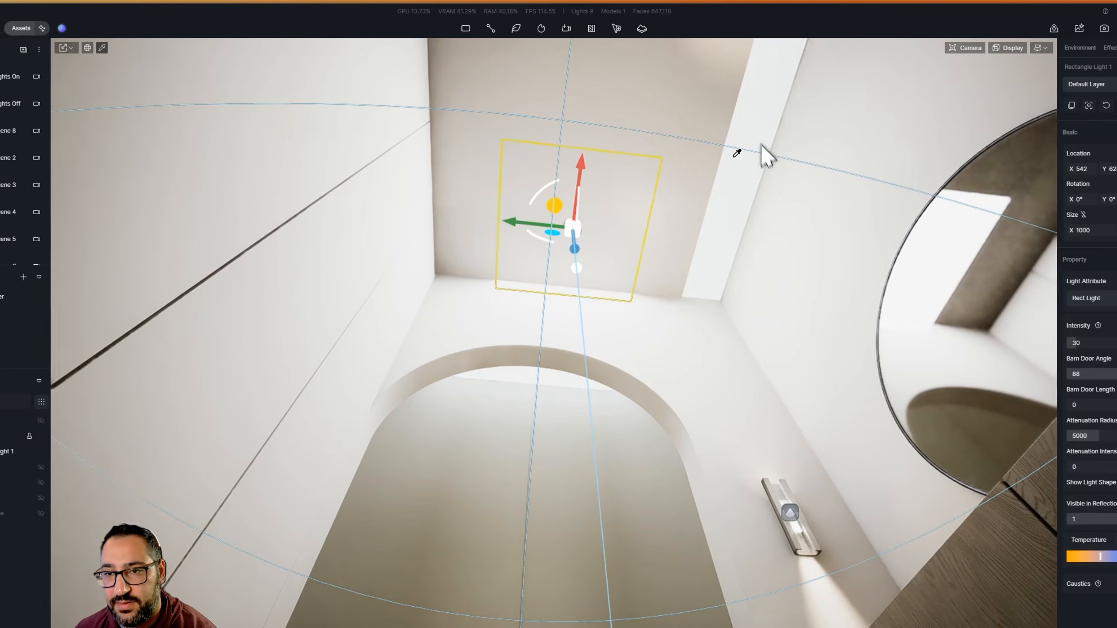
click(765, 155)
click(1108, 432)
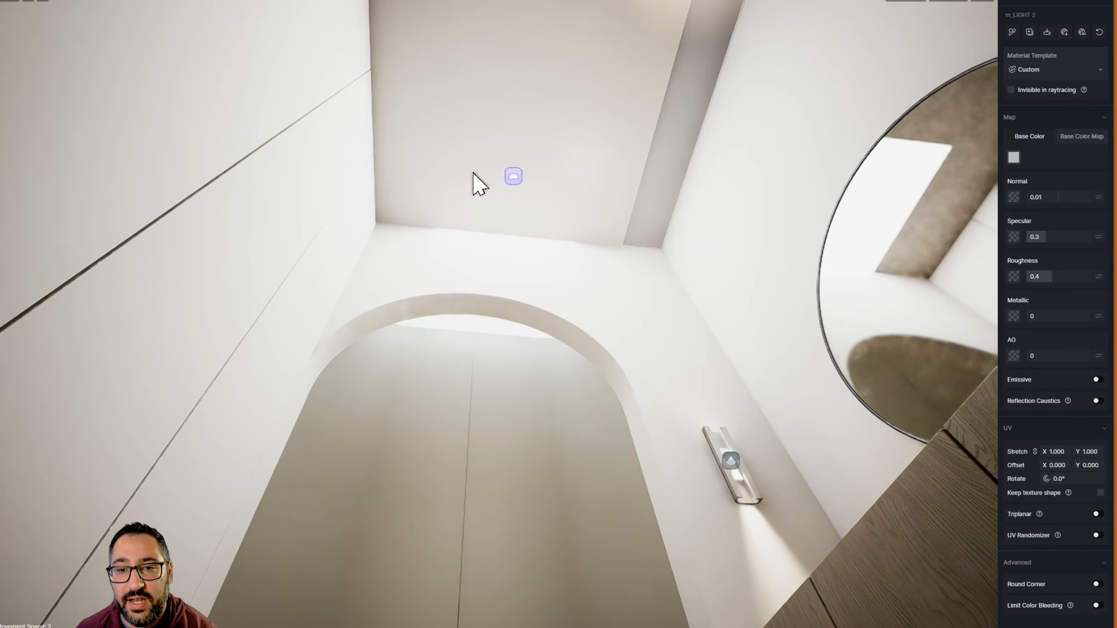
Fit the rectangle light to the ceiling area at about 1605 × 1844 and set its intensity to 2
drag(529, 141, 567, 241)
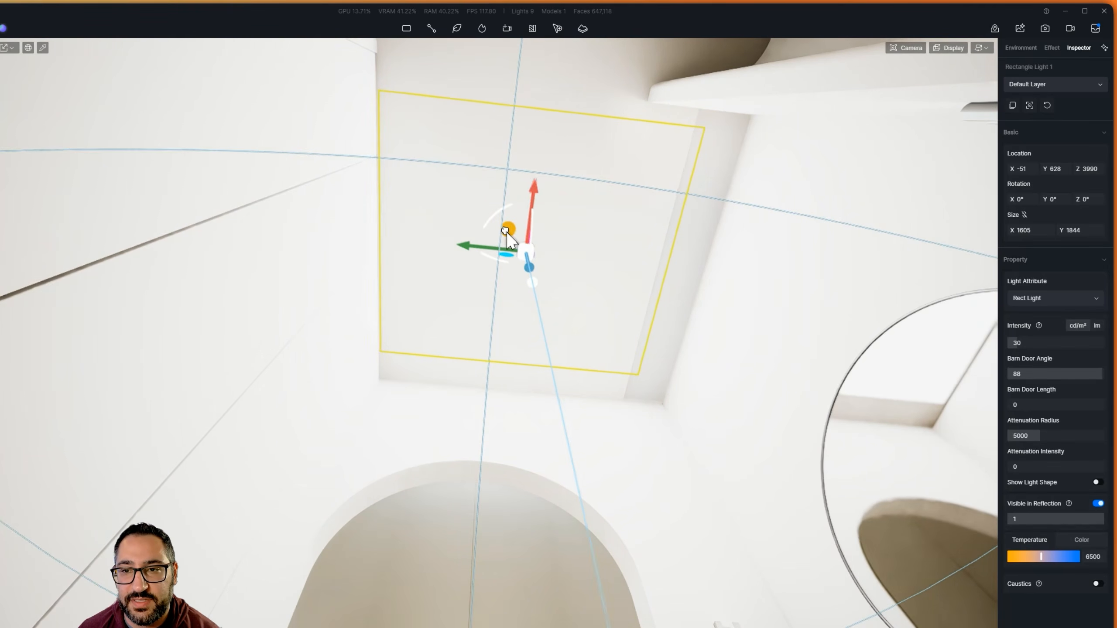
right_drag(571, 223, 554, 448)
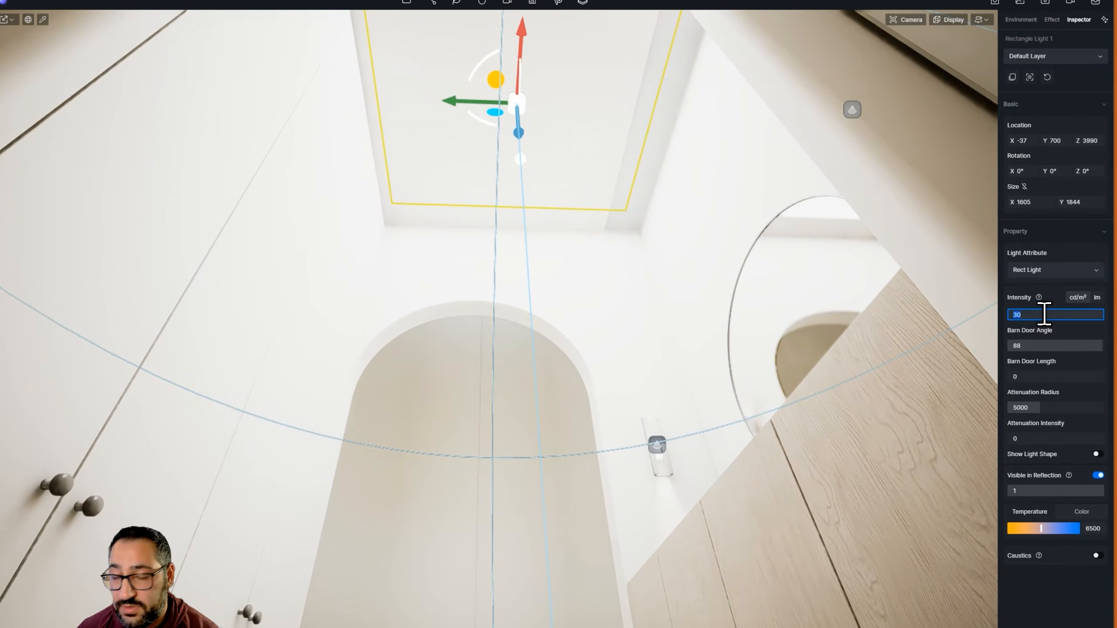
text(2)
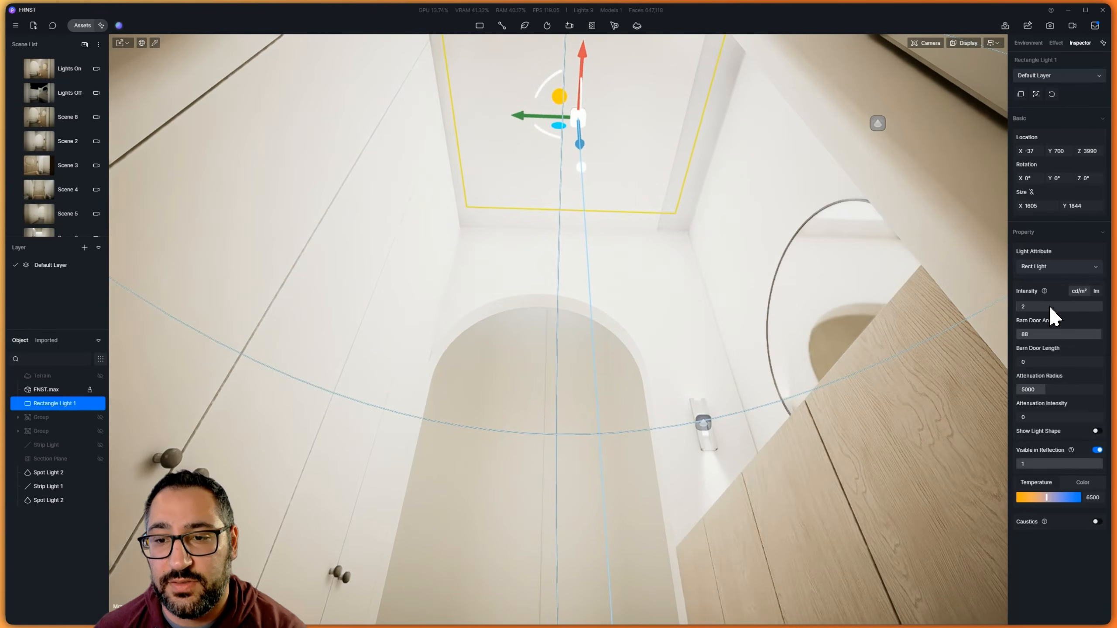
middle_drag(740, 266, 921, 384)
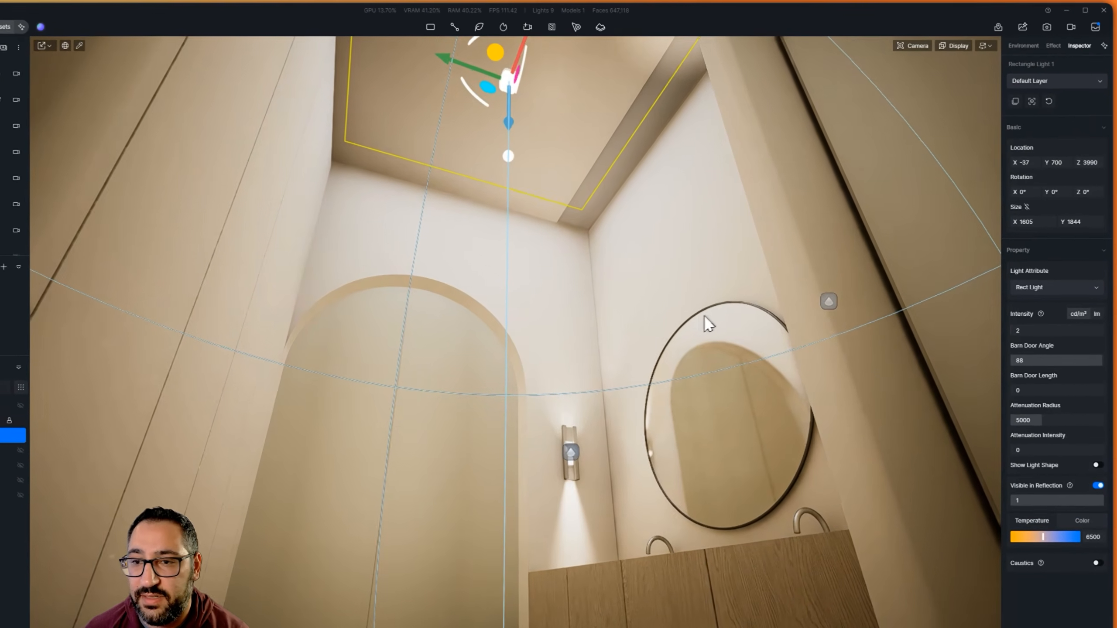
middle_drag(732, 302, 334, 301)
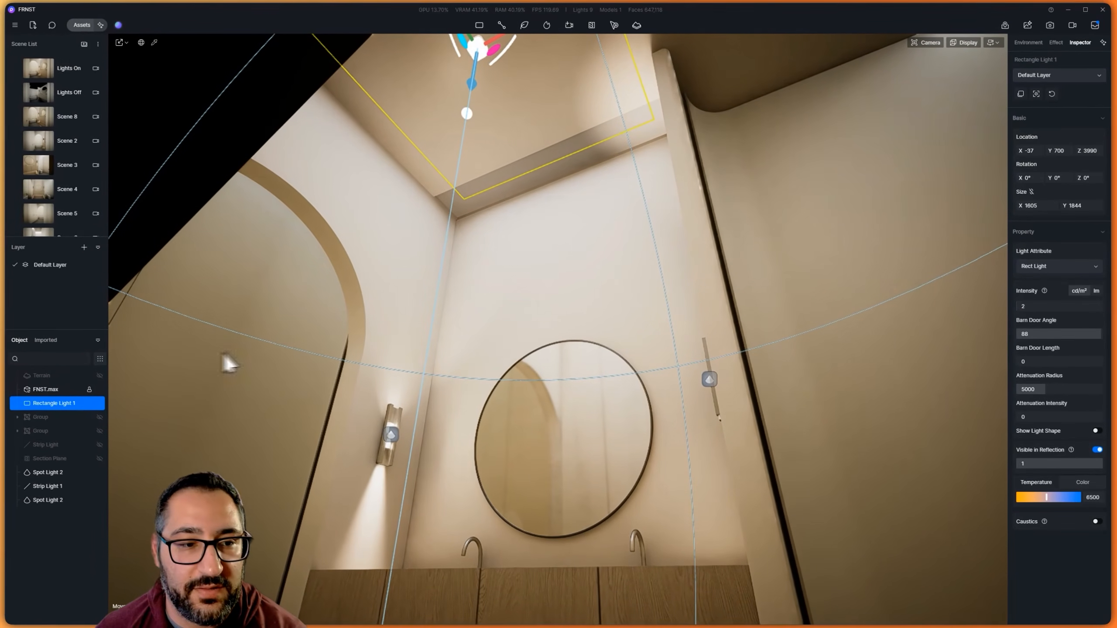
Hide and show the rectangle light to compare its effect, and inspect the walls, arch, sconce and mirror
click(100, 403)
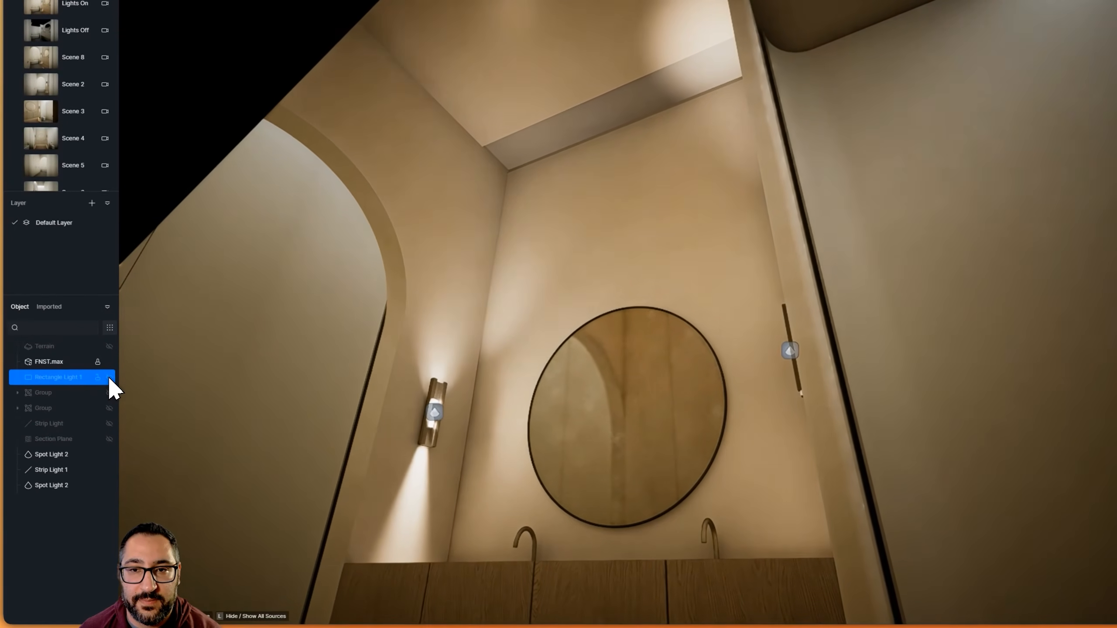
click(109, 377)
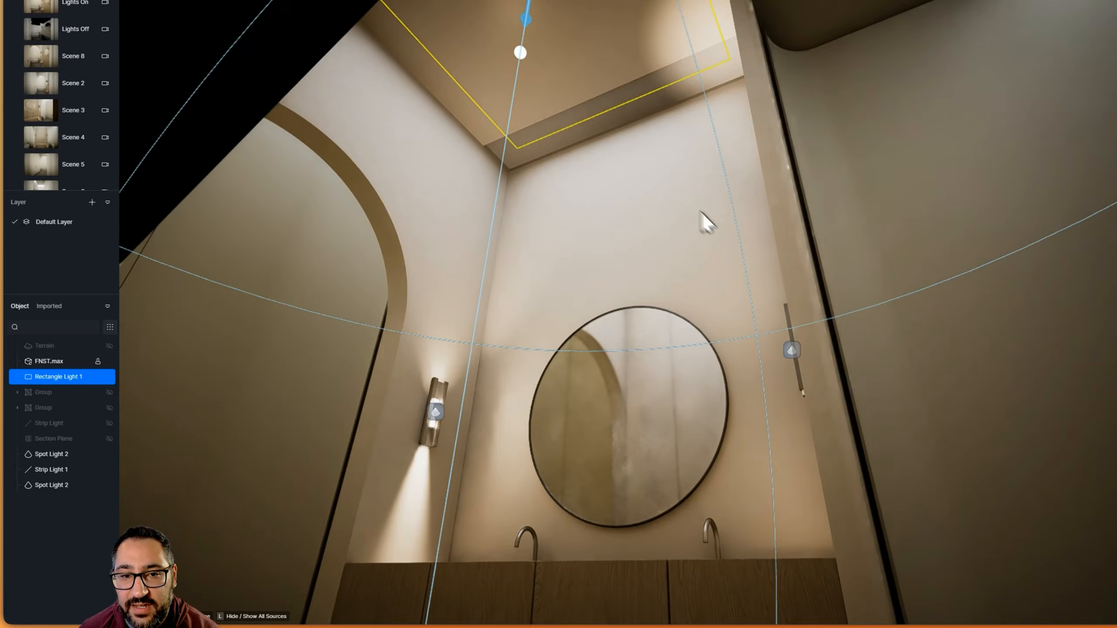
right_drag(701, 212, 475, 224)
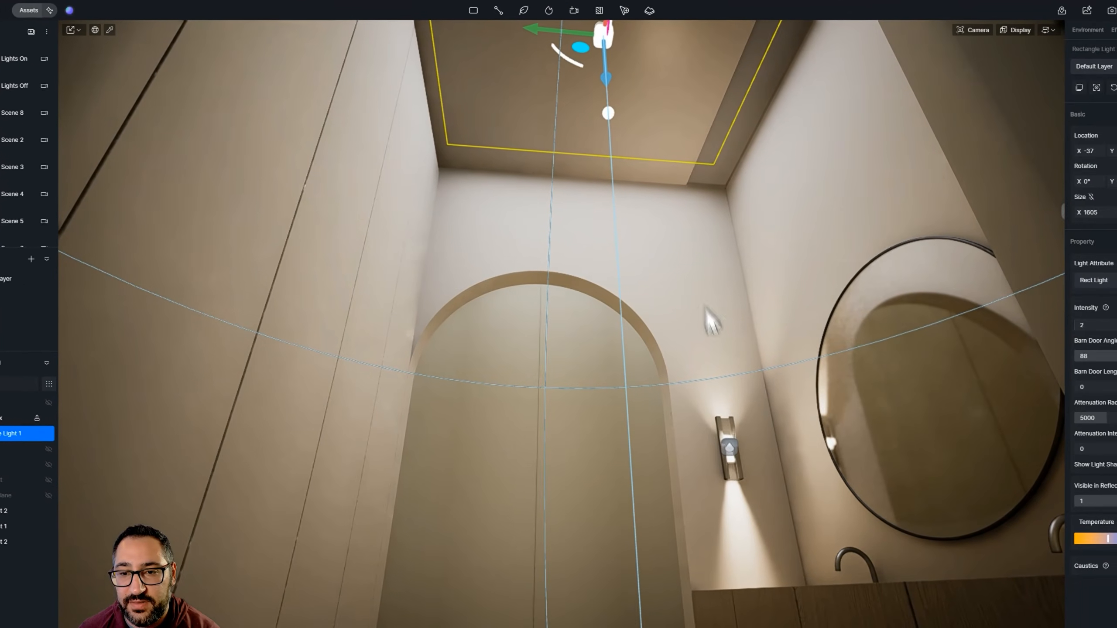
right_drag(712, 321, 610, 255)
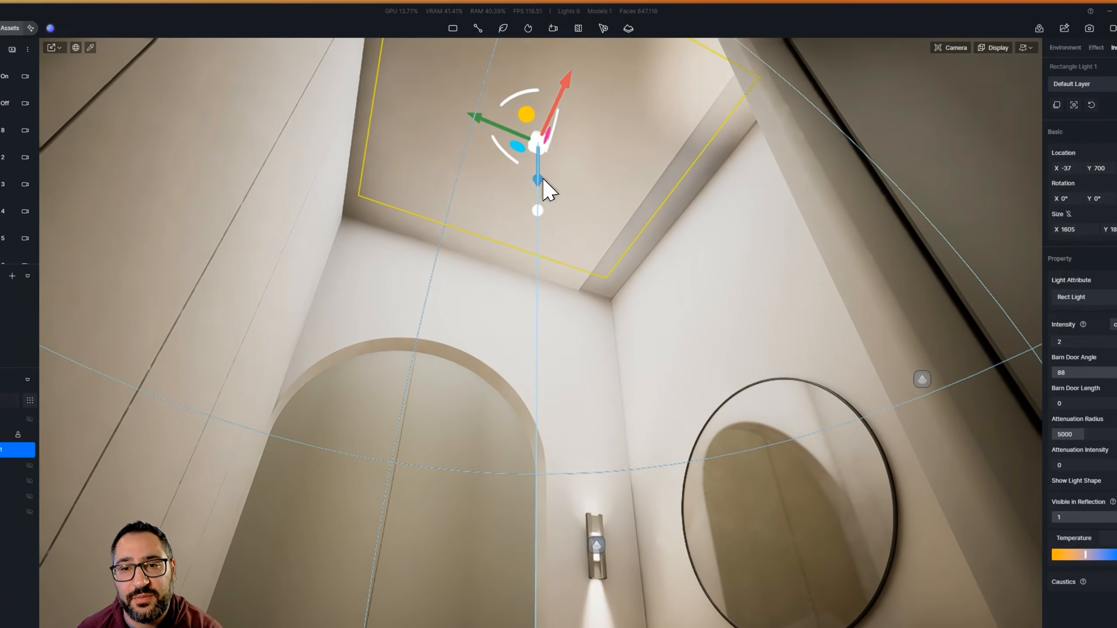
mouse_move(543, 179)
right_down()
mouse_move(595, 132)
mouse_move(513, 325)
mouse_move(490, 323)
mouse_move(546, 171)
mouse_move(928, 496)
mouse_move(486, 243)
mouse_move(548, 168)
right_up()
key(w)
key(s)
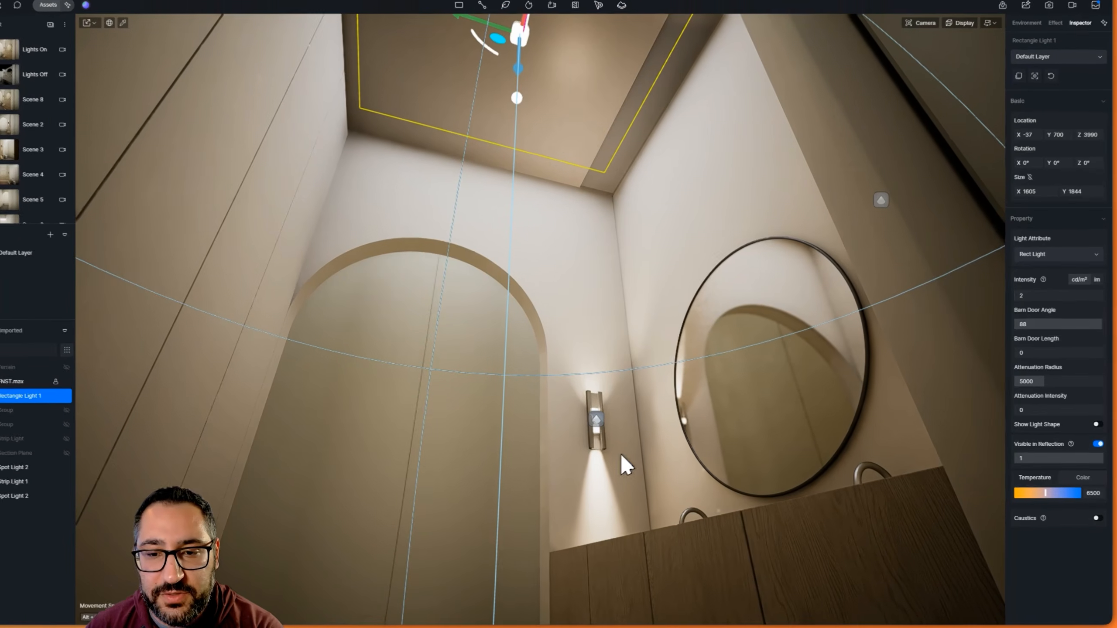
click(613, 426)
right_drag(618, 418, 485, 145)
key(w)
key(s)
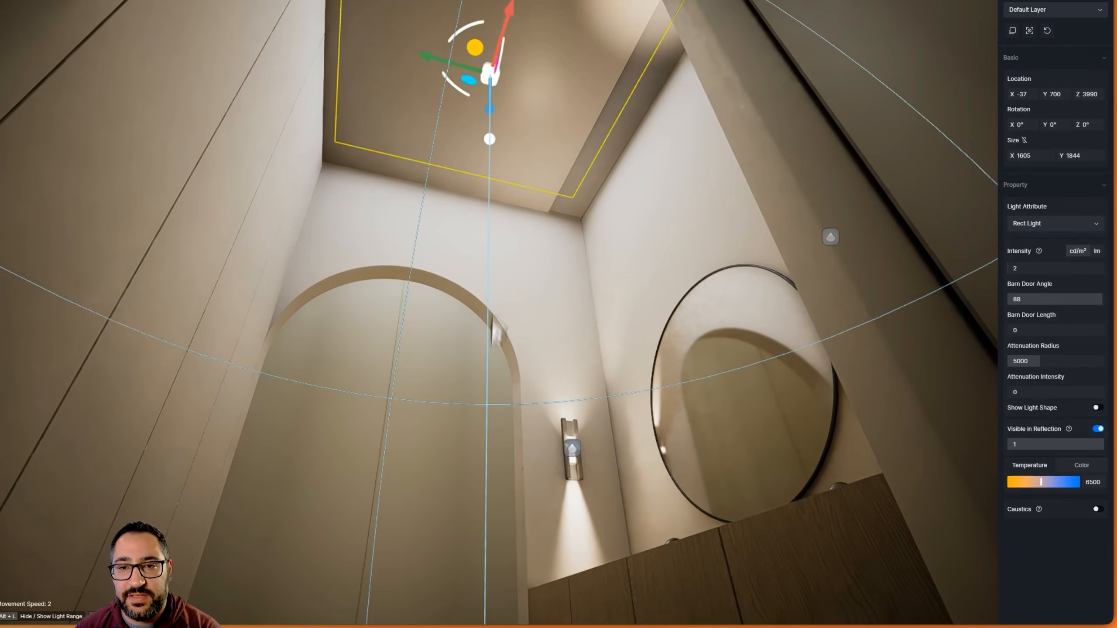
Try a copy of the rectangle light on the adjacent ceiling at about X -1869, enlarged to about 1891 × 2130
right_drag(492, 316, 911, 98)
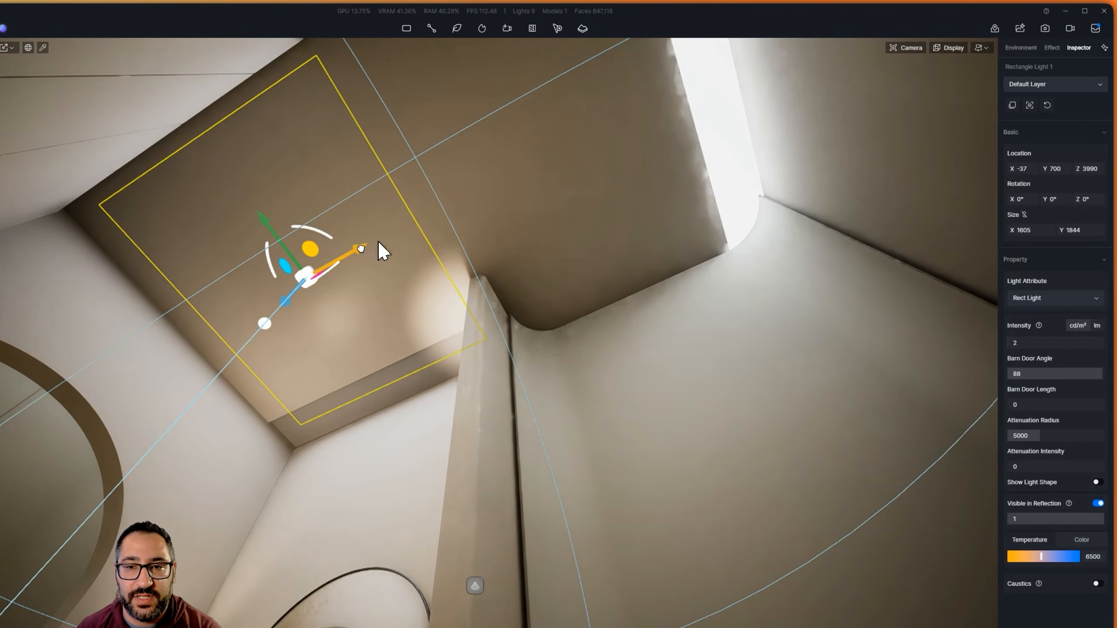
drag(360, 249, 662, 149)
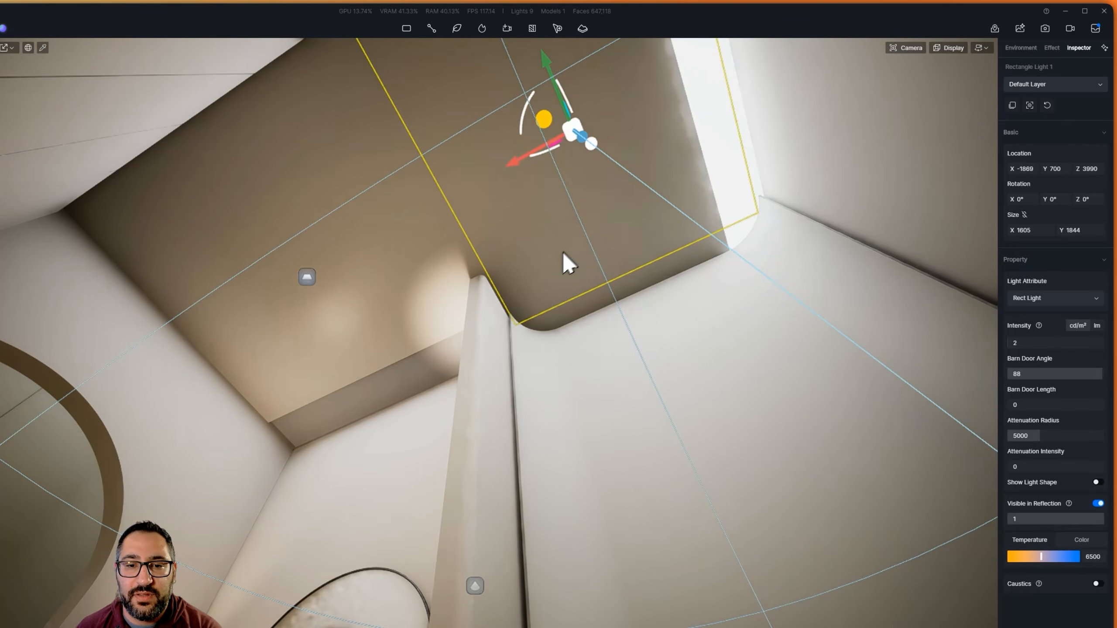
right_drag(792, 222, 485, 256)
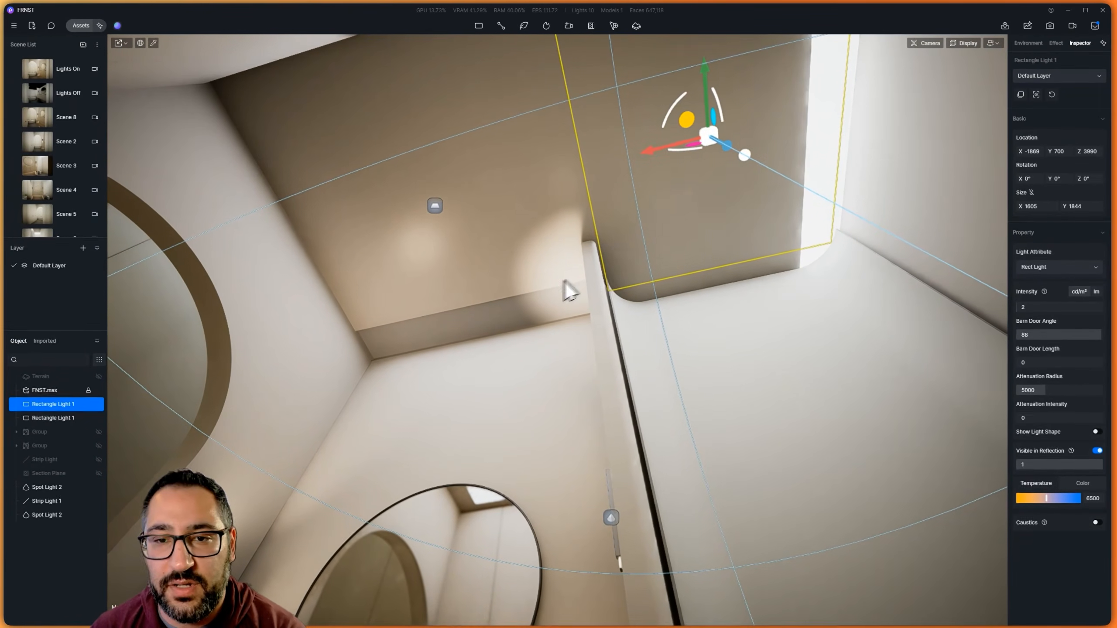
key(r)
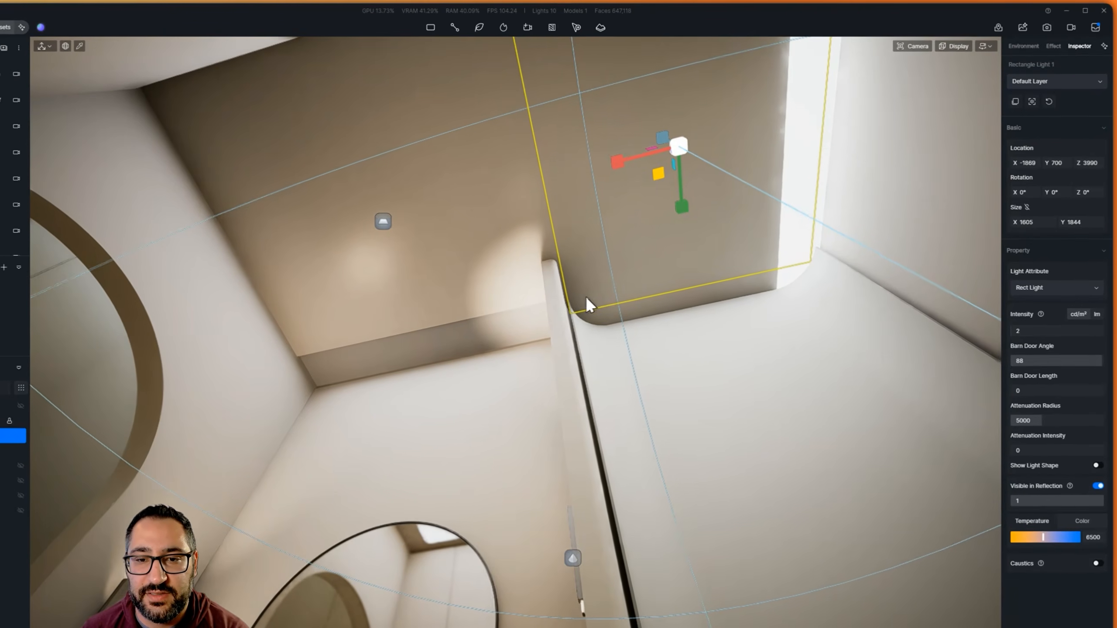
right_drag(625, 278, 790, 308)
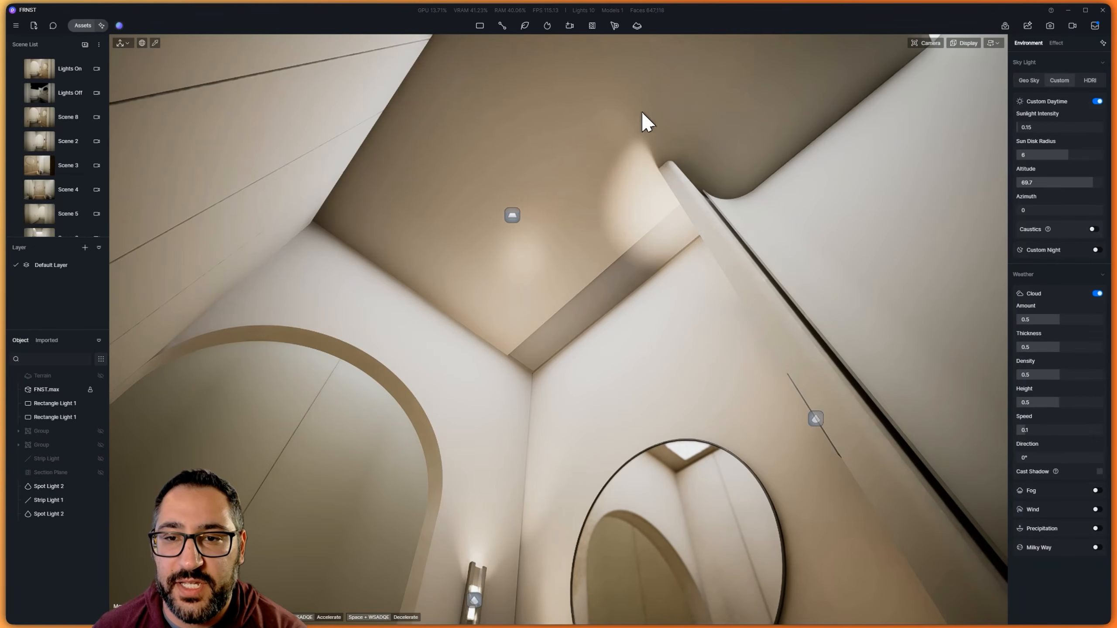
right_drag(642, 112, 660, 214)
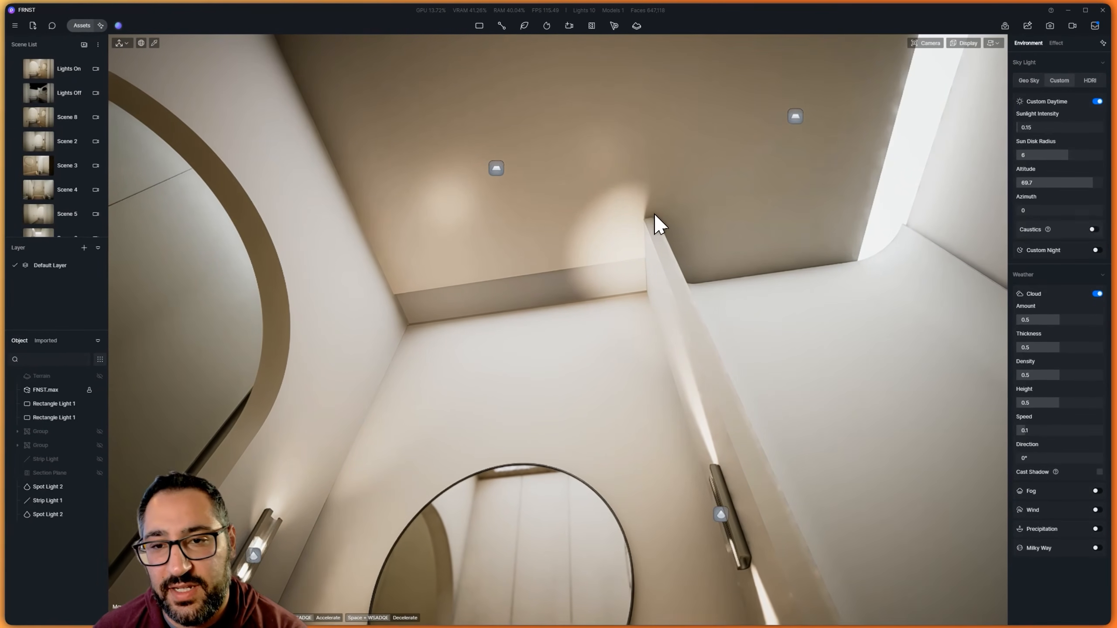
click(795, 117)
right_drag(673, 193, 720, 123)
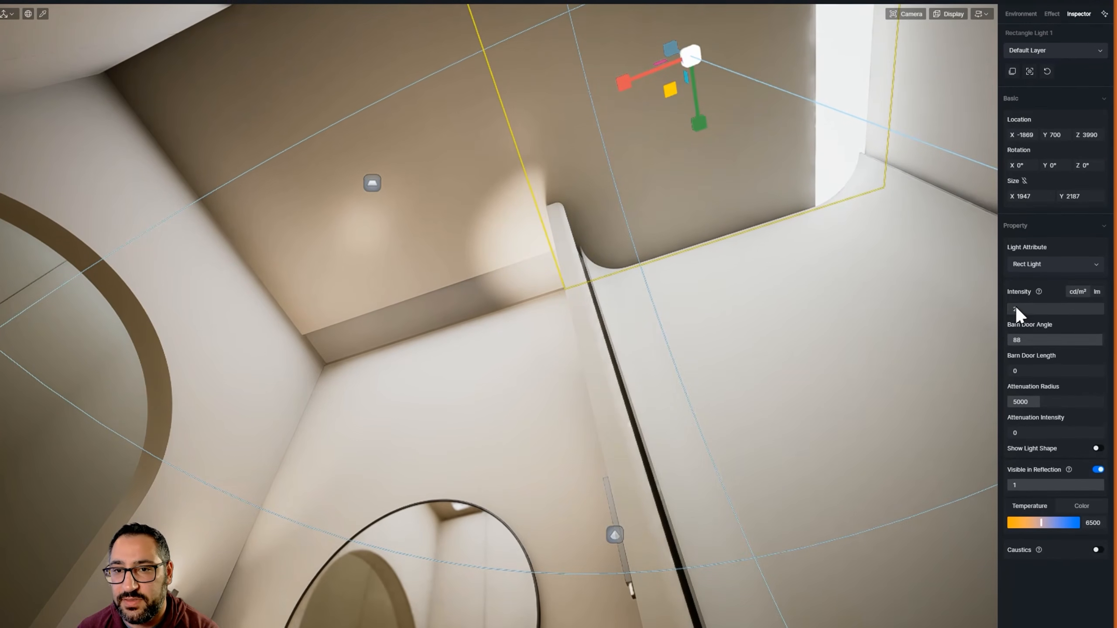
Try intensities of 57.5 and 2 on the copied rectangle light, and delete the copy
drag(1016, 309, 1047, 318)
right_drag(808, 323, 580, 260)
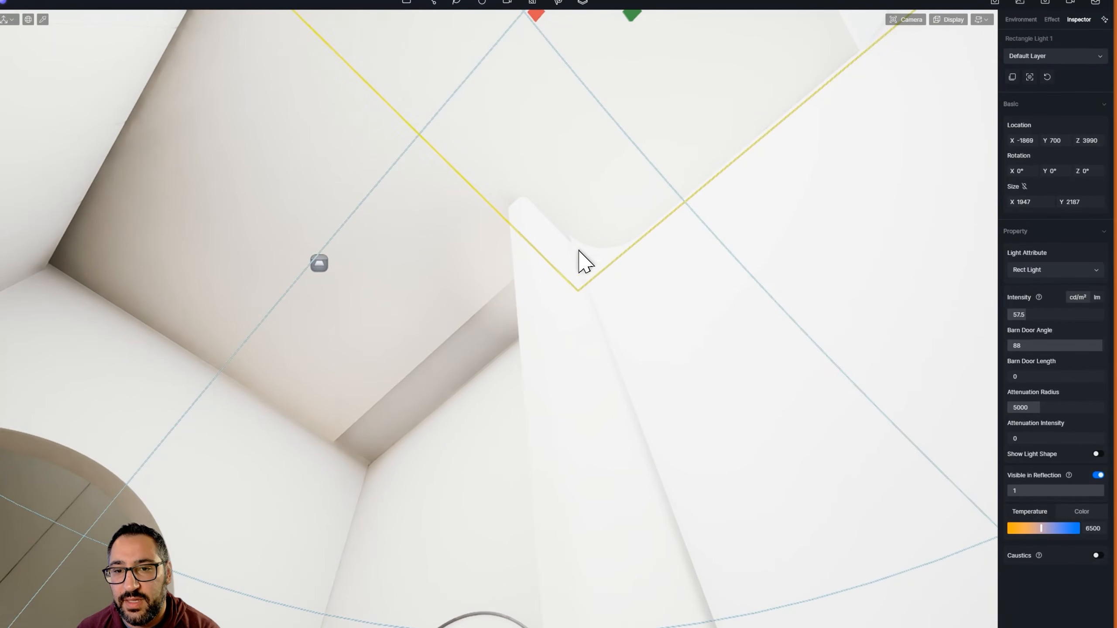
right_drag(542, 215, 677, 280)
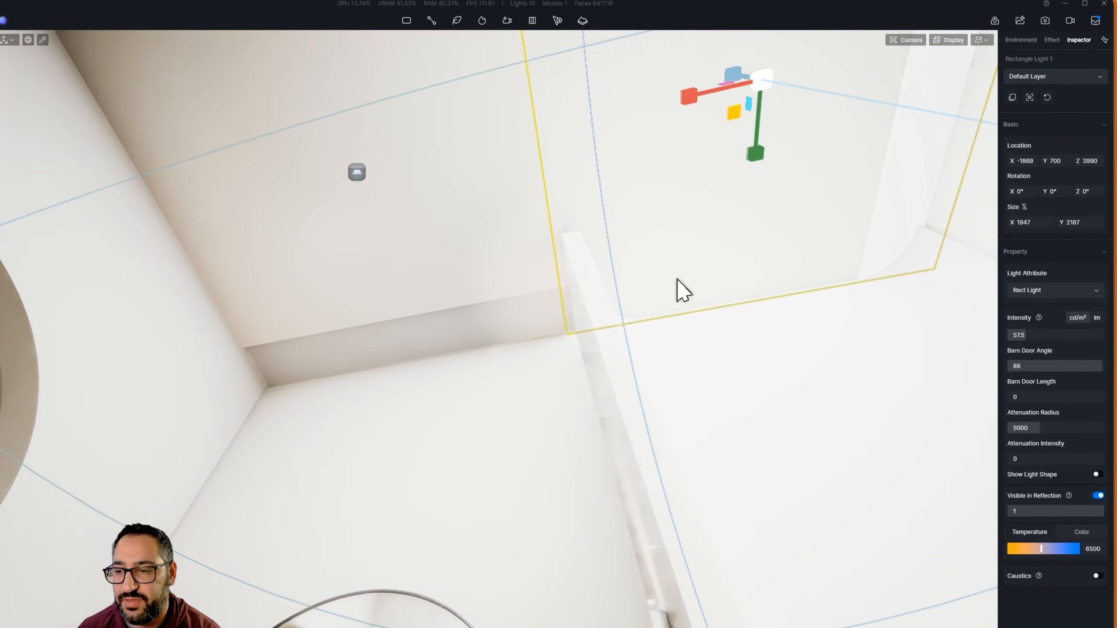
click(1094, 315)
text(2)
key(Return)
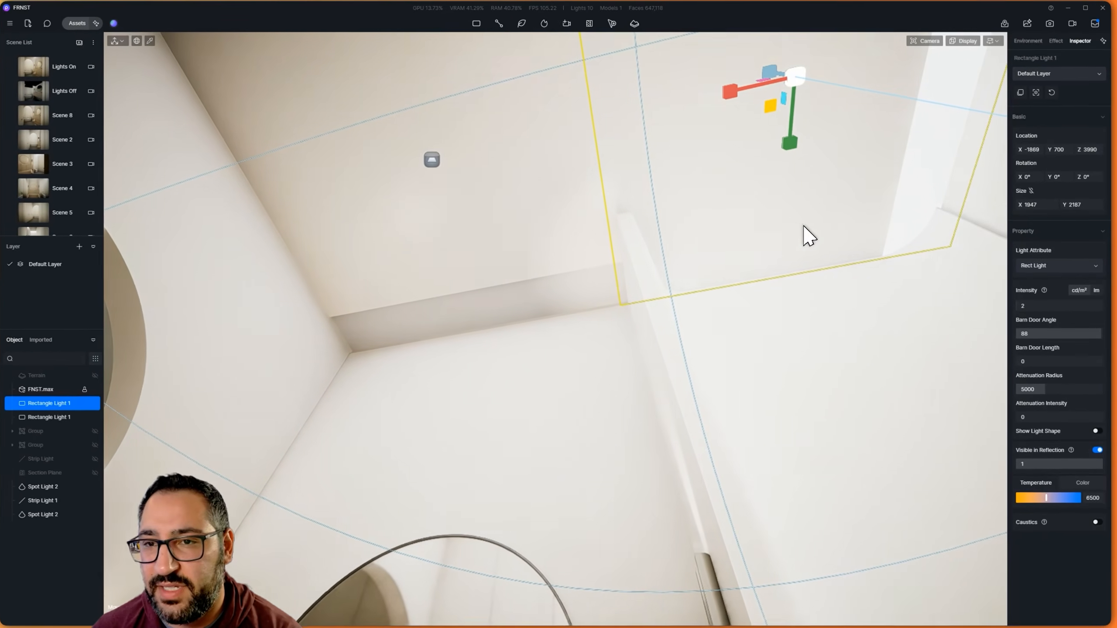
right_drag(771, 211, 743, 32)
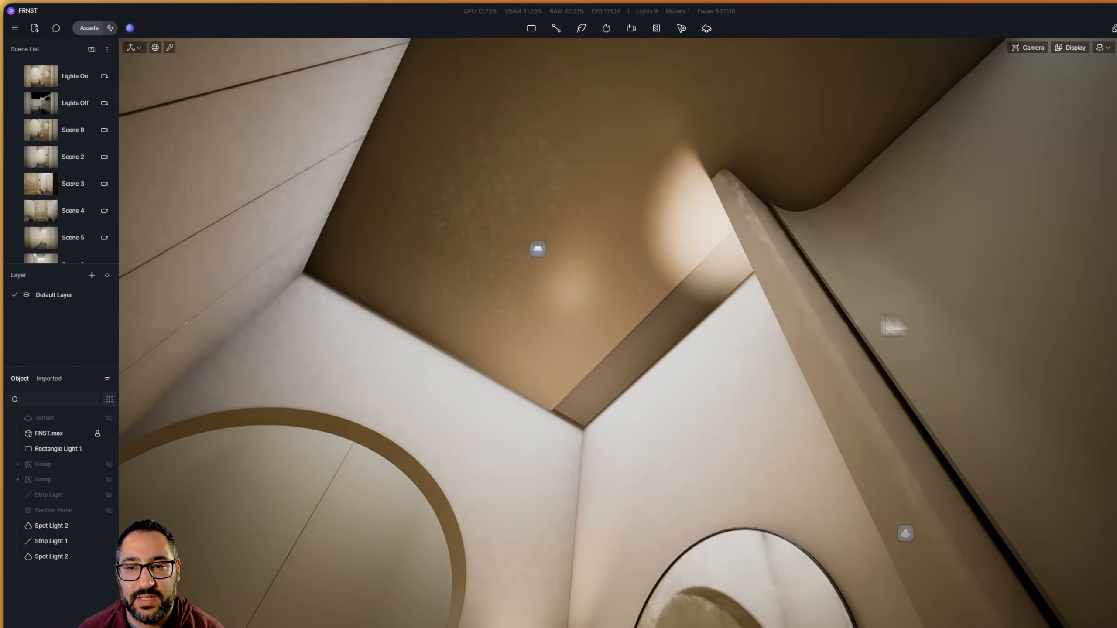
Switch the emissive colour of the skylight panel behind the arch to a temperature of 5000, and inspect the room
right_drag(772, 228, 787, 515)
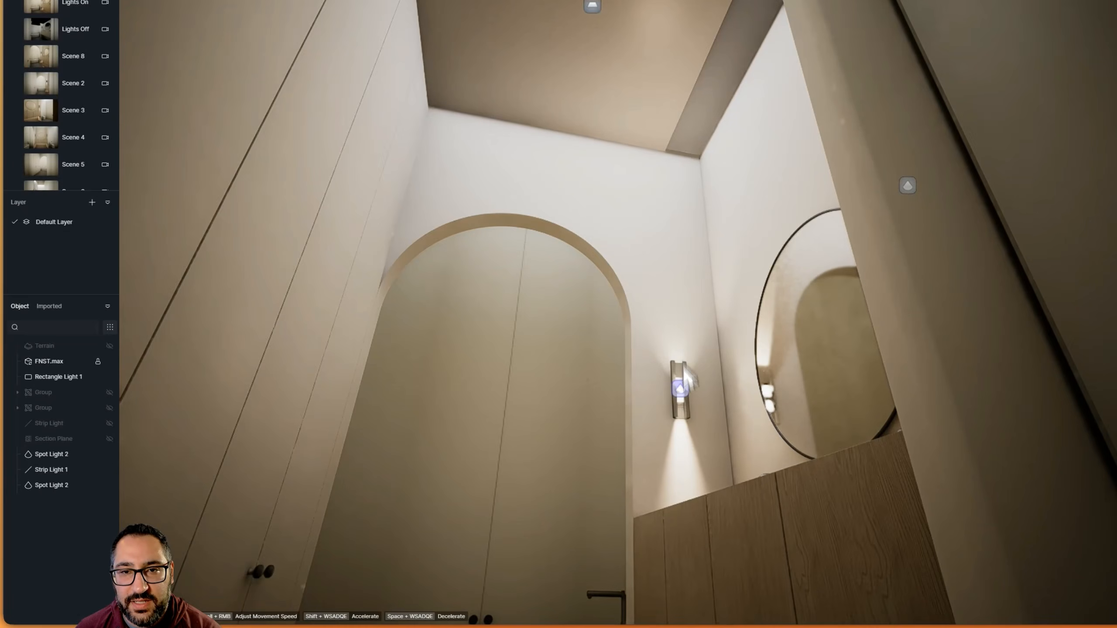
right_drag(640, 149, 638, 114)
scroll(581, 410, up, 5)
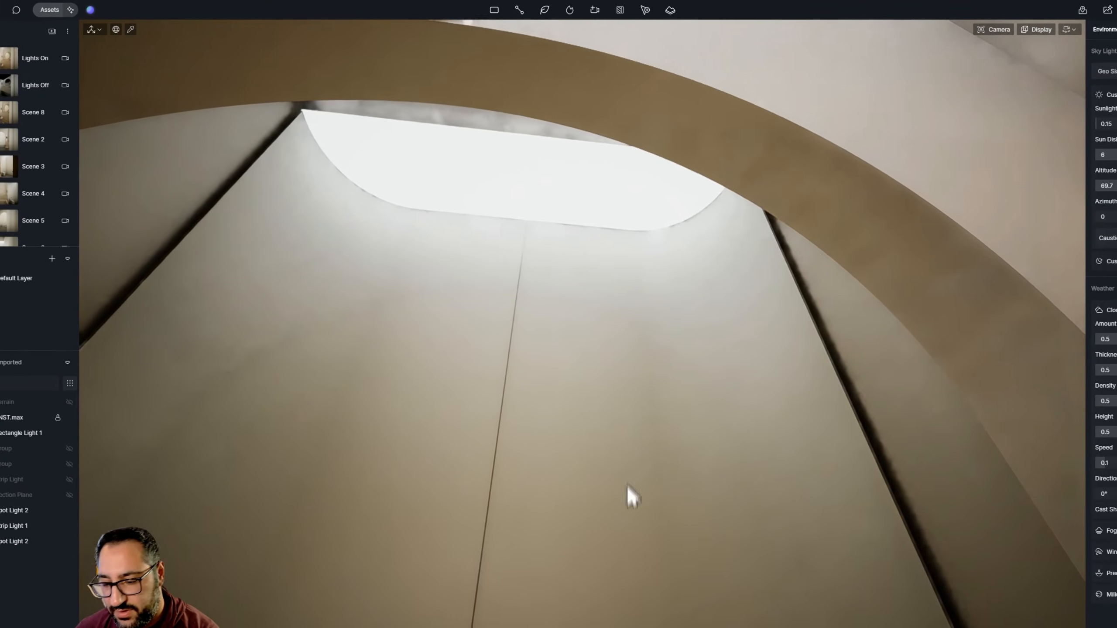
key(i)
click(613, 199)
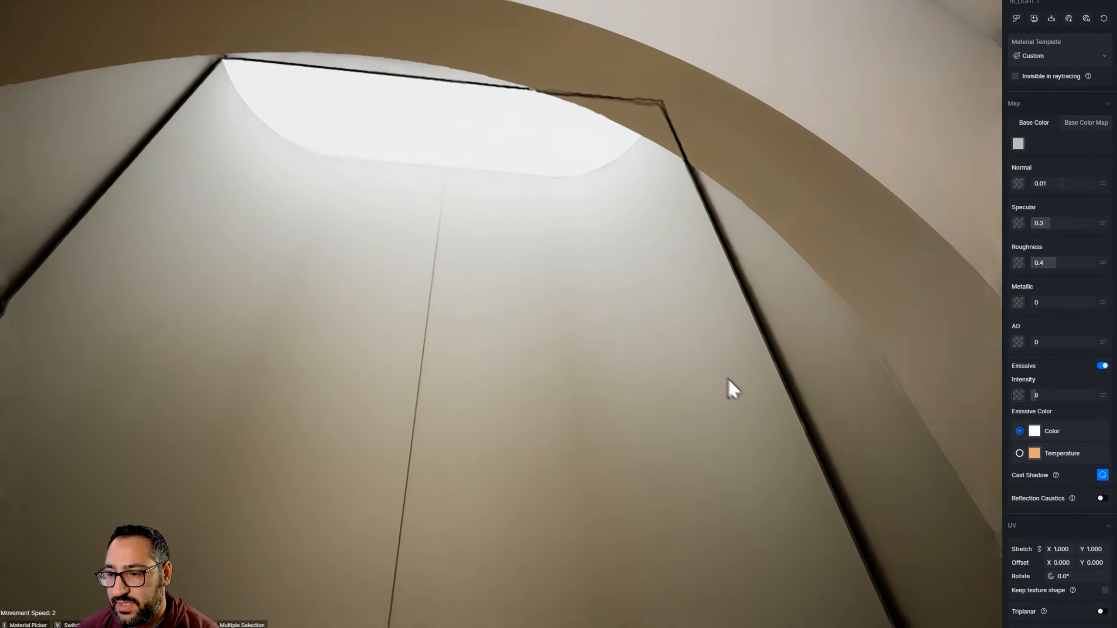
right_drag(728, 381, 745, 330)
scroll(746, 330, down, 5)
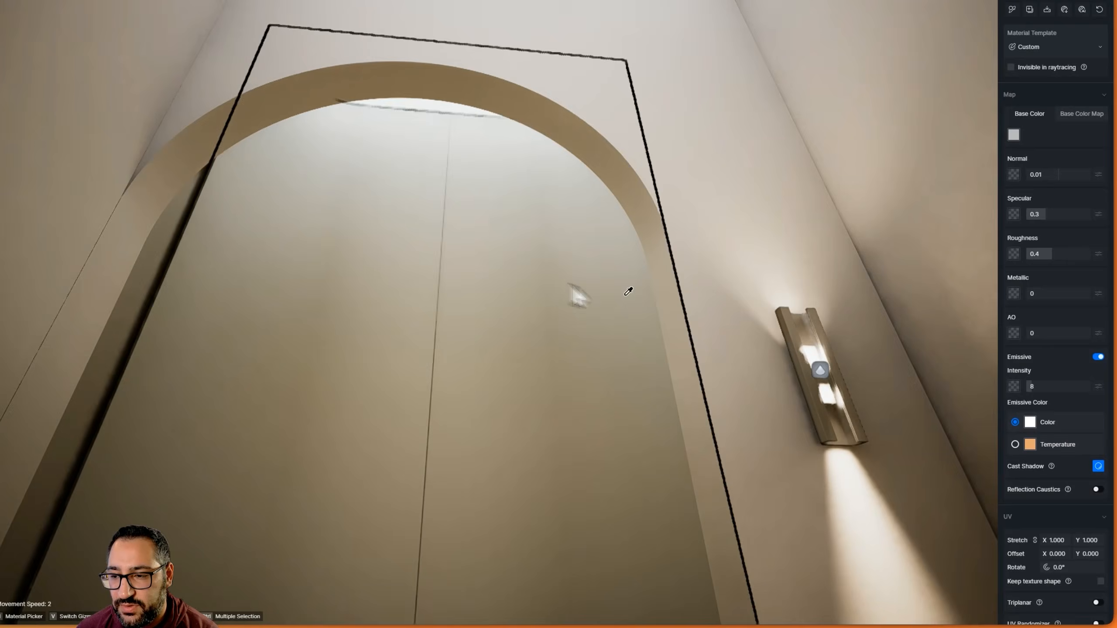
right_drag(570, 285, 576, 351)
scroll(577, 351, down, 3)
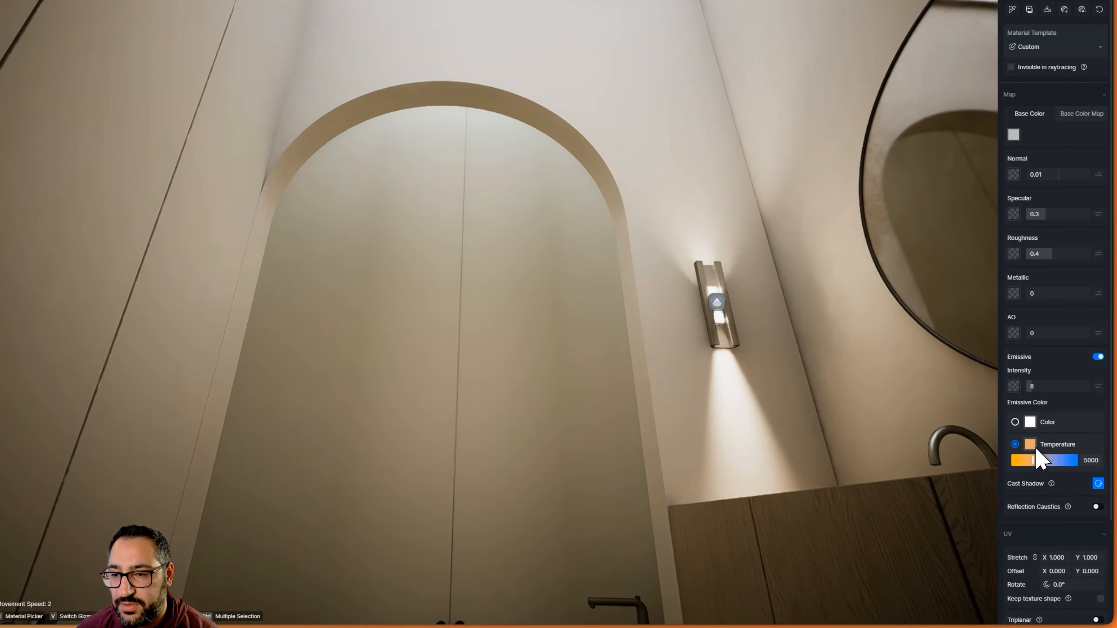
scroll(760, 464, down, 4)
right_drag(701, 316, 779, 367)
right_drag(783, 356, 775, 346)
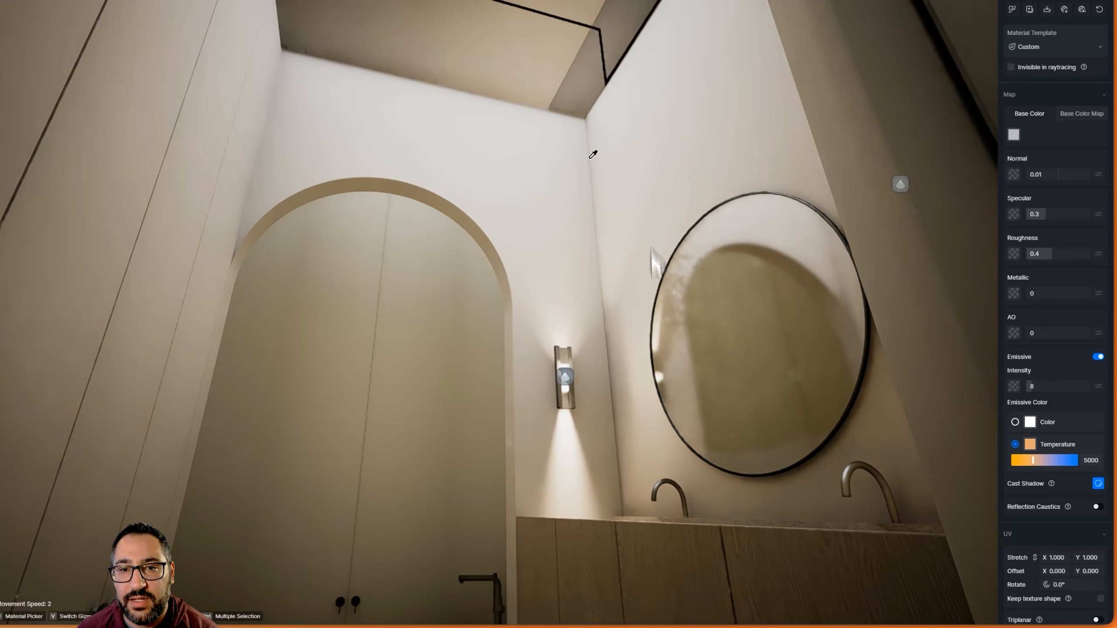
Warm the ceiling rectangle light by setting its temperature to 6000
right_drag(576, 171, 567, 73)
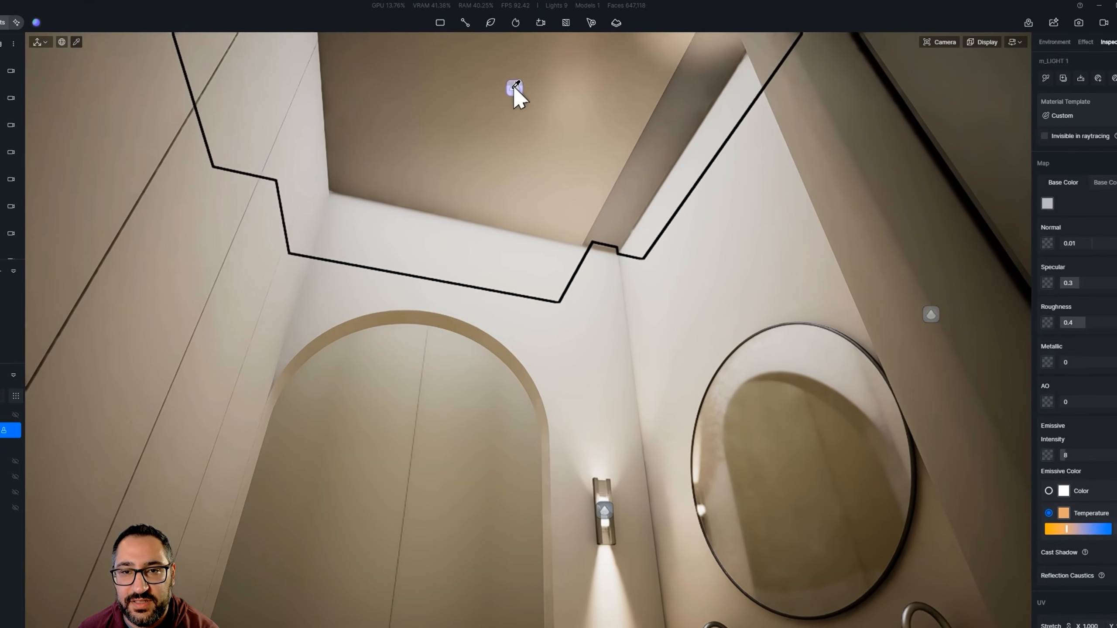
click(516, 93)
click(517, 94)
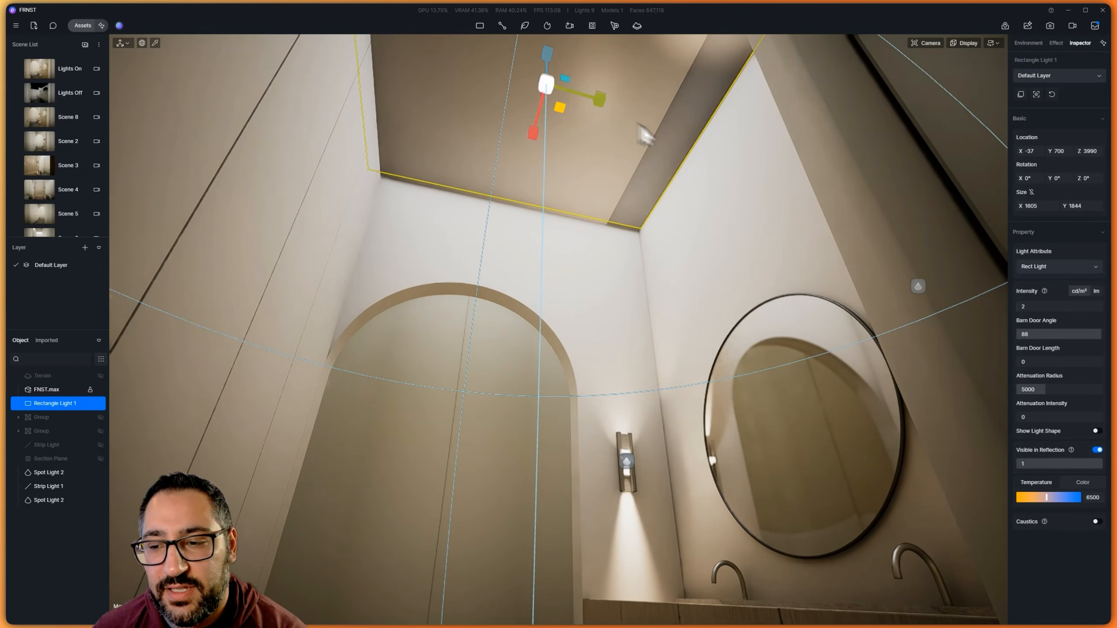
drag(1047, 497, 1014, 498)
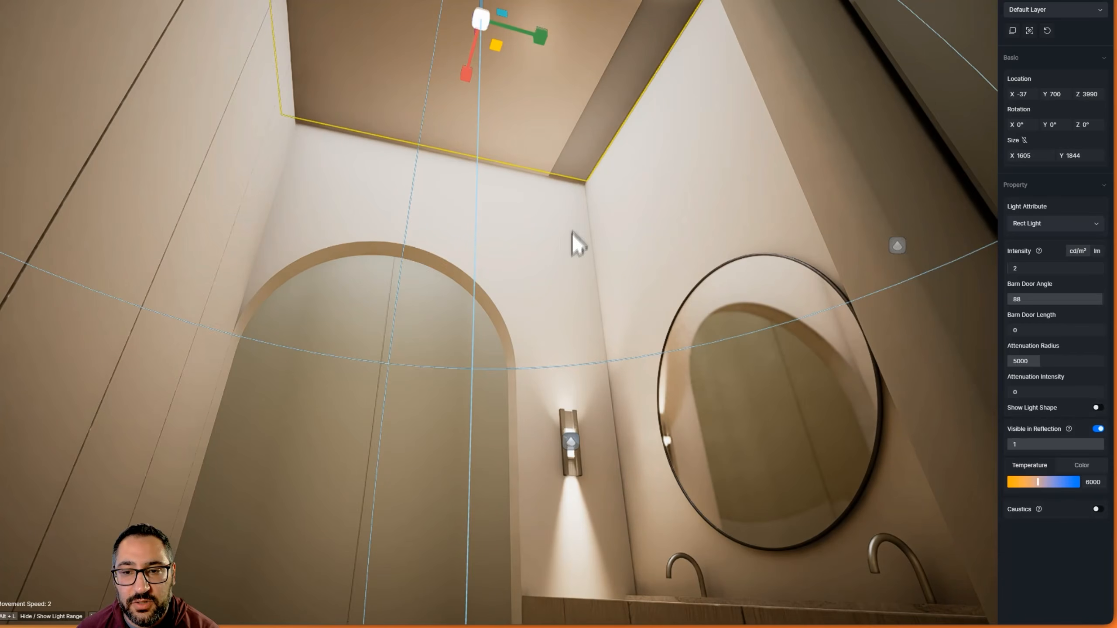
right_drag(571, 232, 652, 263)
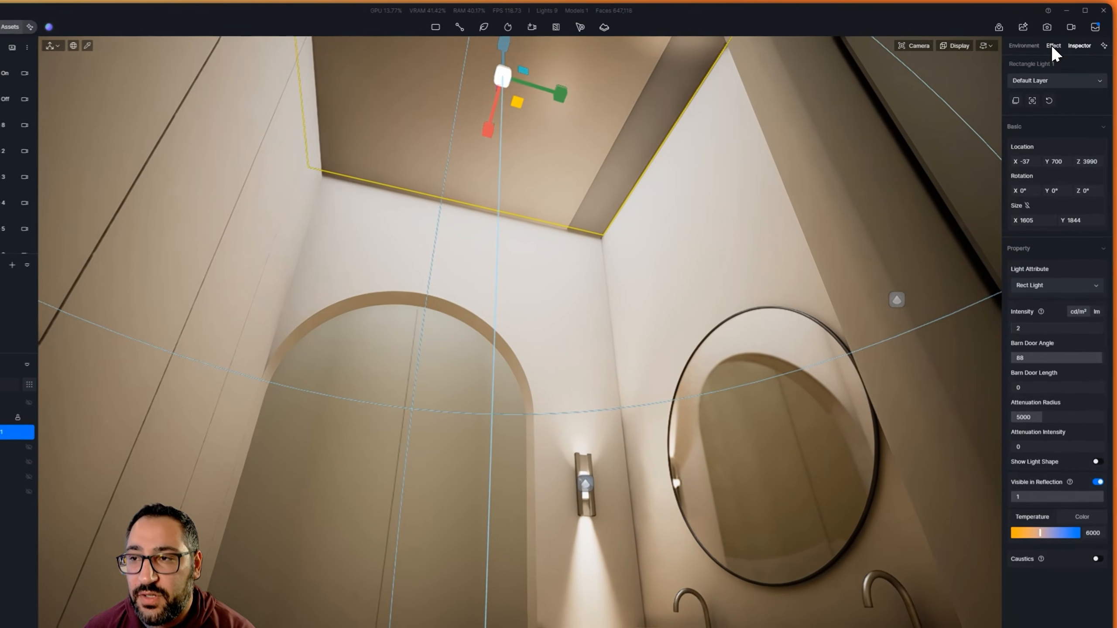
Cool the image by setting the post-processing white balance to 5651
click(1056, 43)
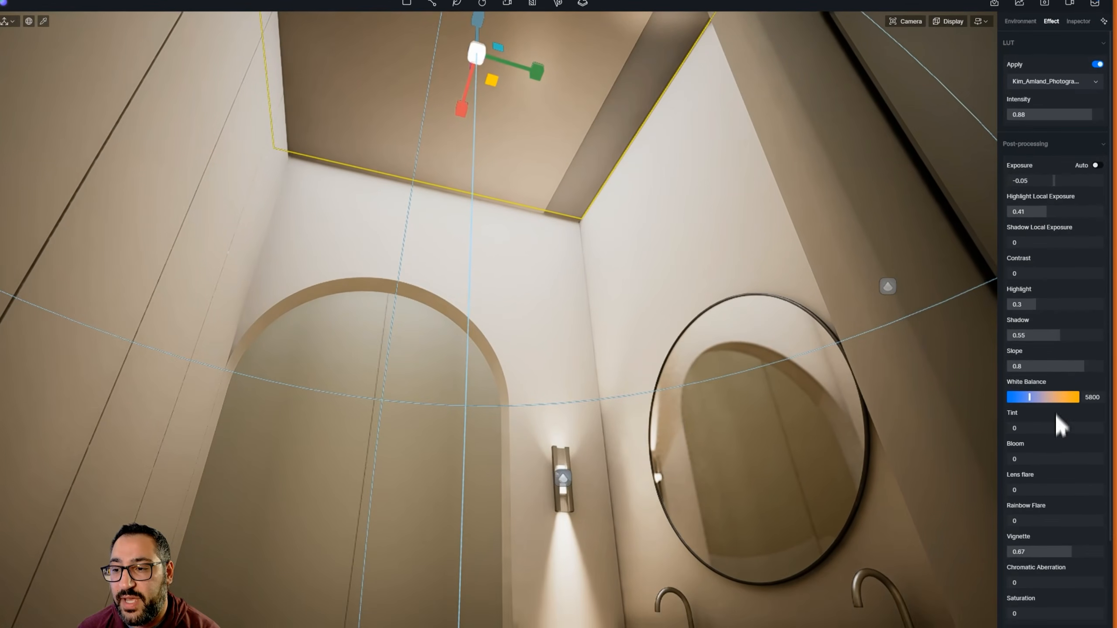
click(1038, 396)
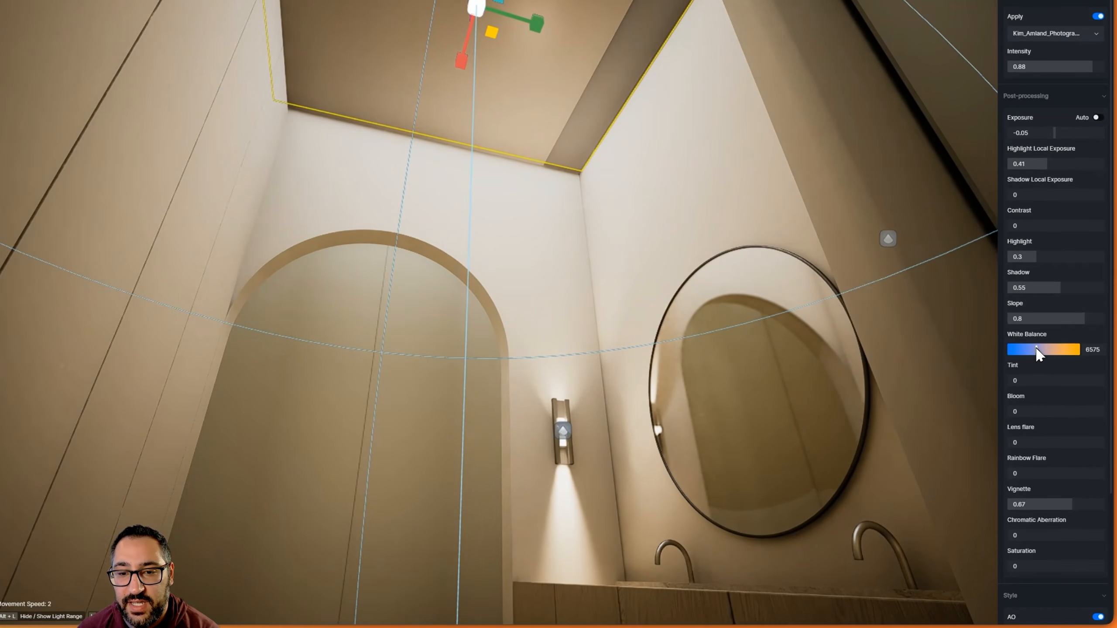
drag(1037, 349, 1047, 349)
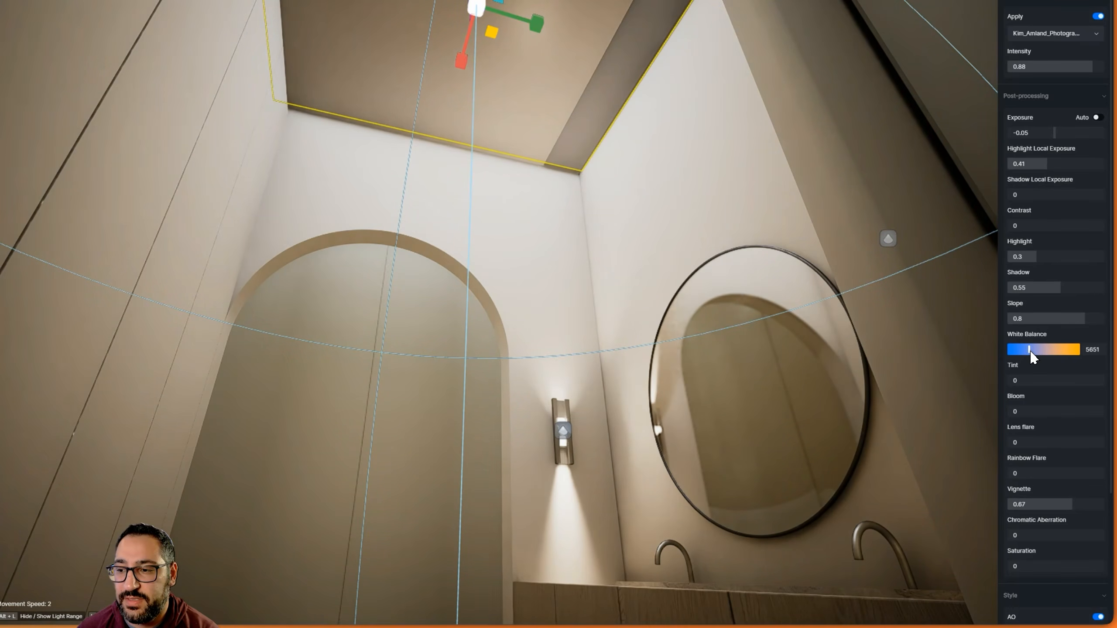
Examine the cooler light on the ceiling and arch, and check the settings of the wall sconce spotlight and the vanity strip light
right_drag(704, 264, 642, 385)
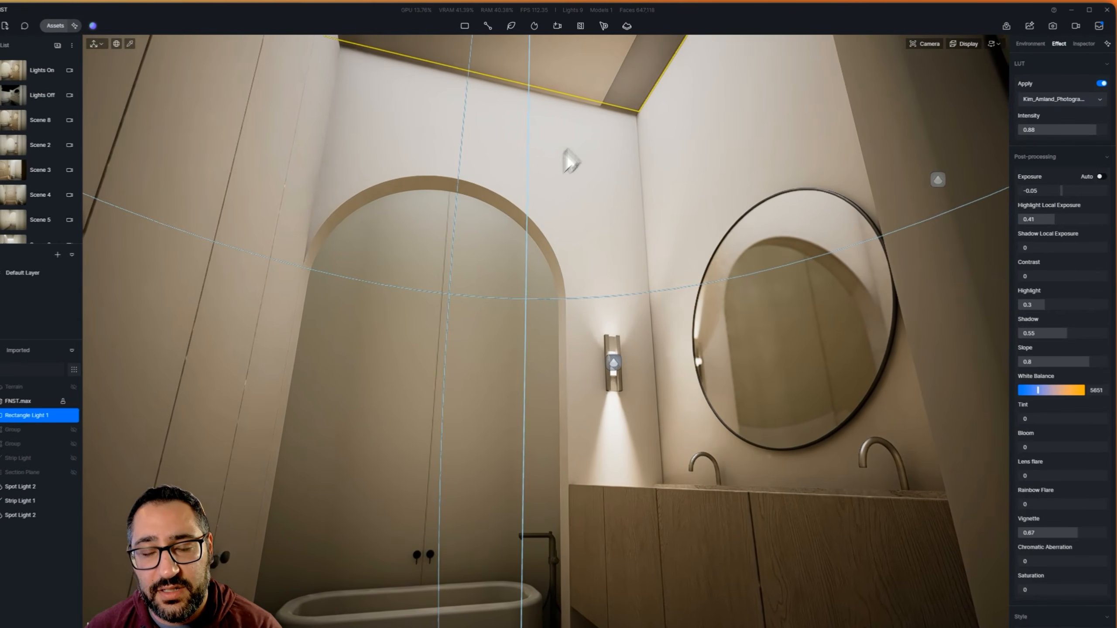
right_drag(564, 150, 594, 176)
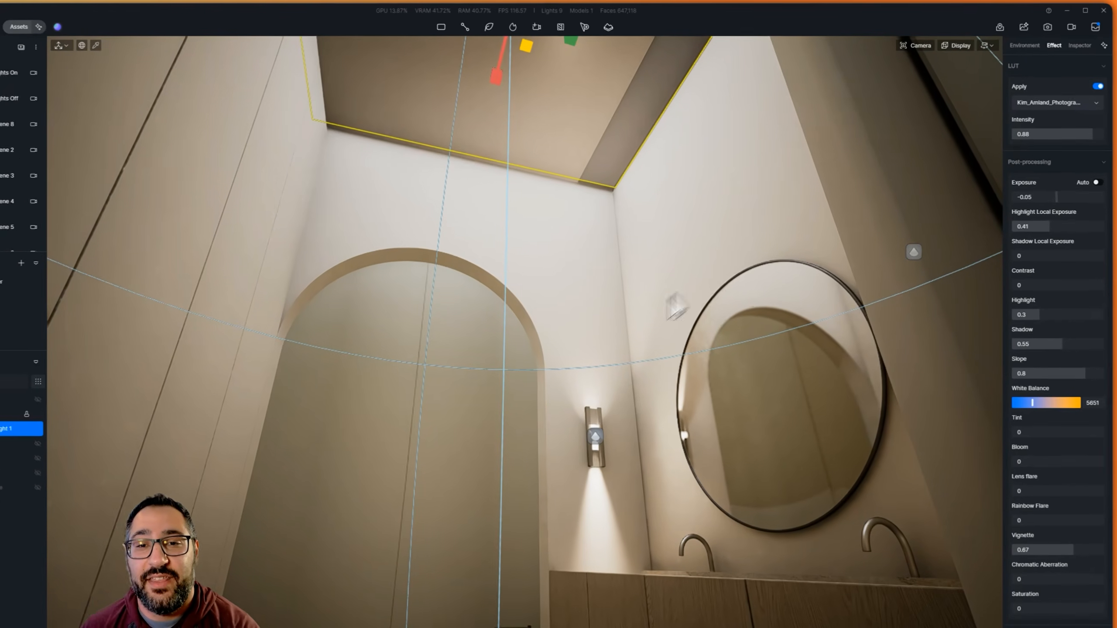
right_drag(673, 297, 649, 315)
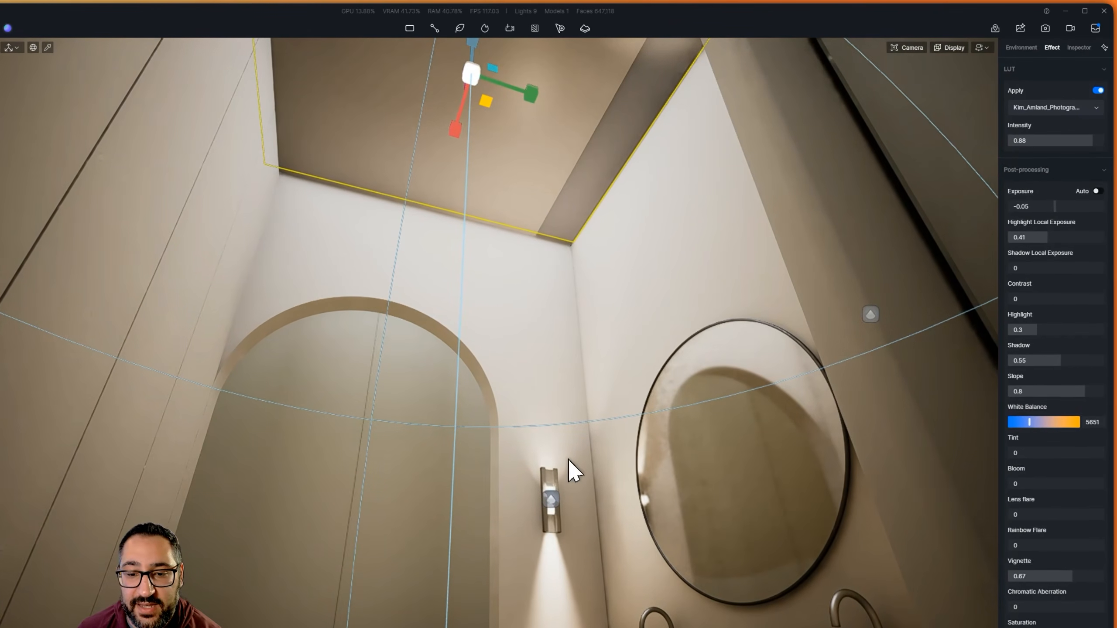
right_drag(560, 509, 699, 532)
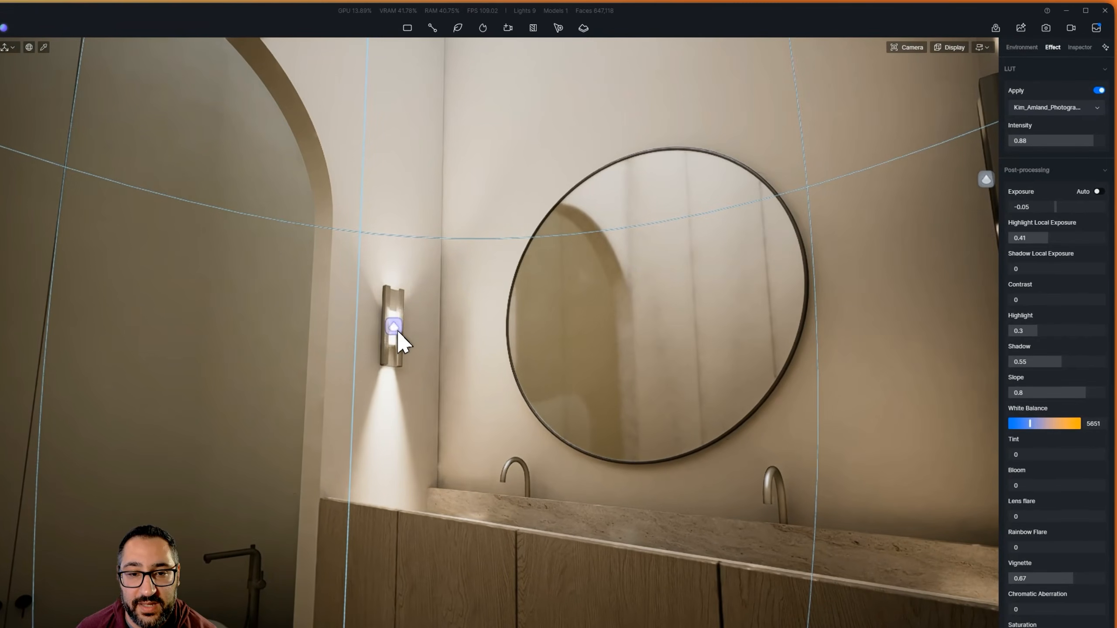
click(398, 331)
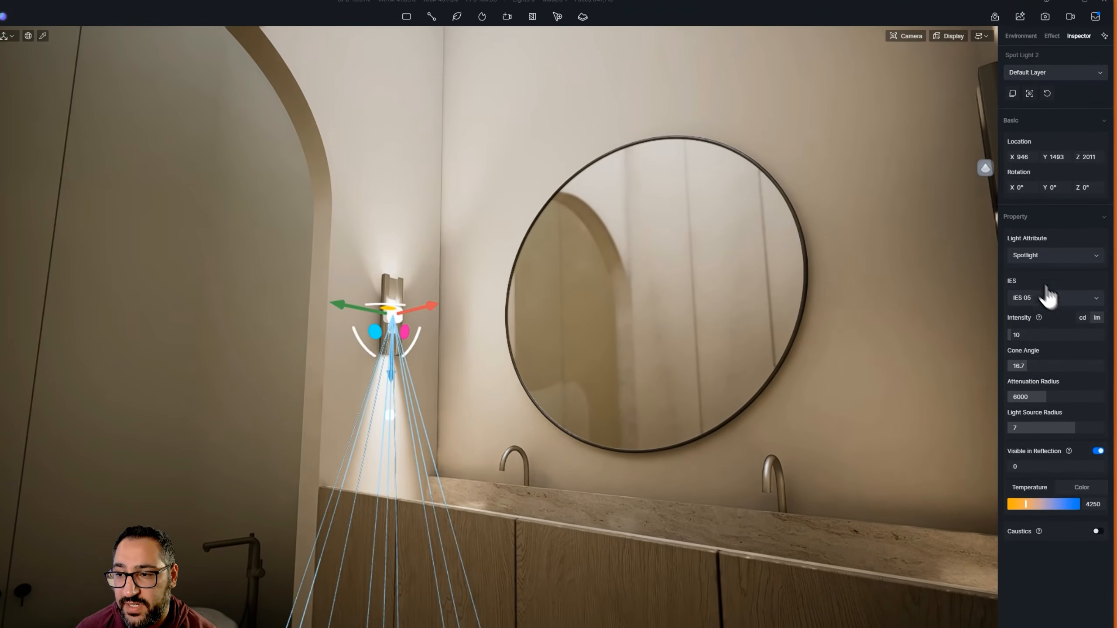
right_drag(743, 334, 681, 357)
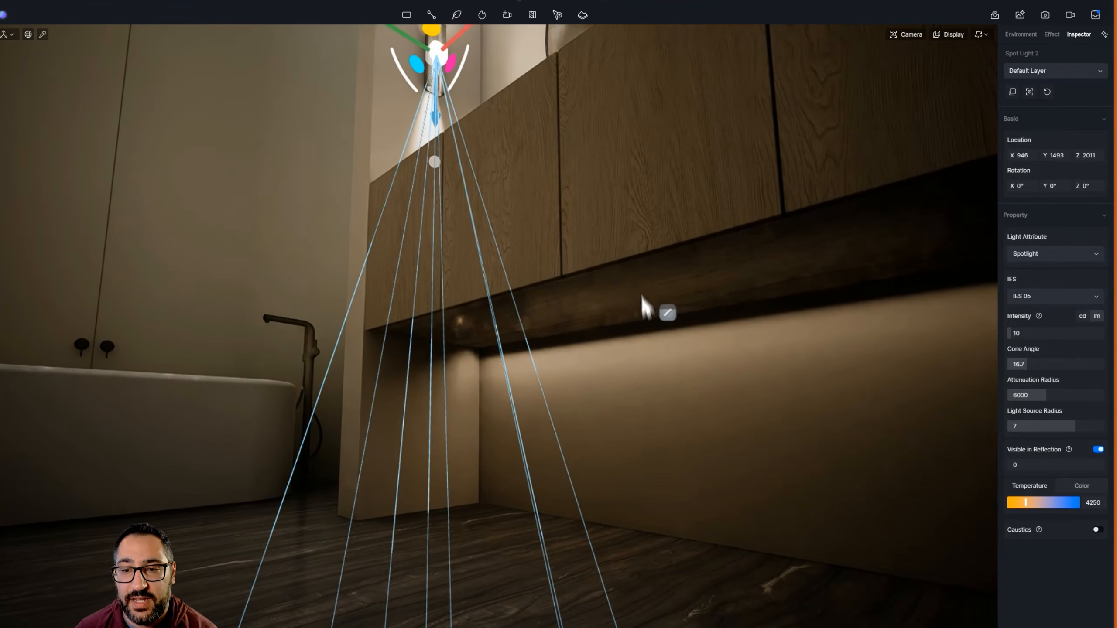
click(666, 312)
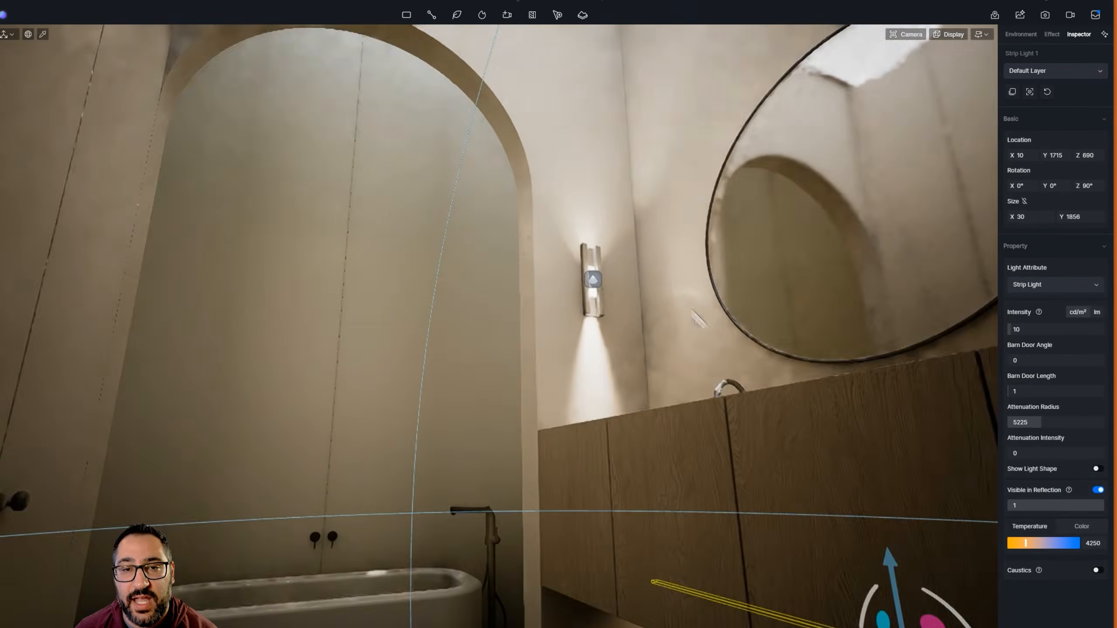
right_drag(692, 310, 746, 350)
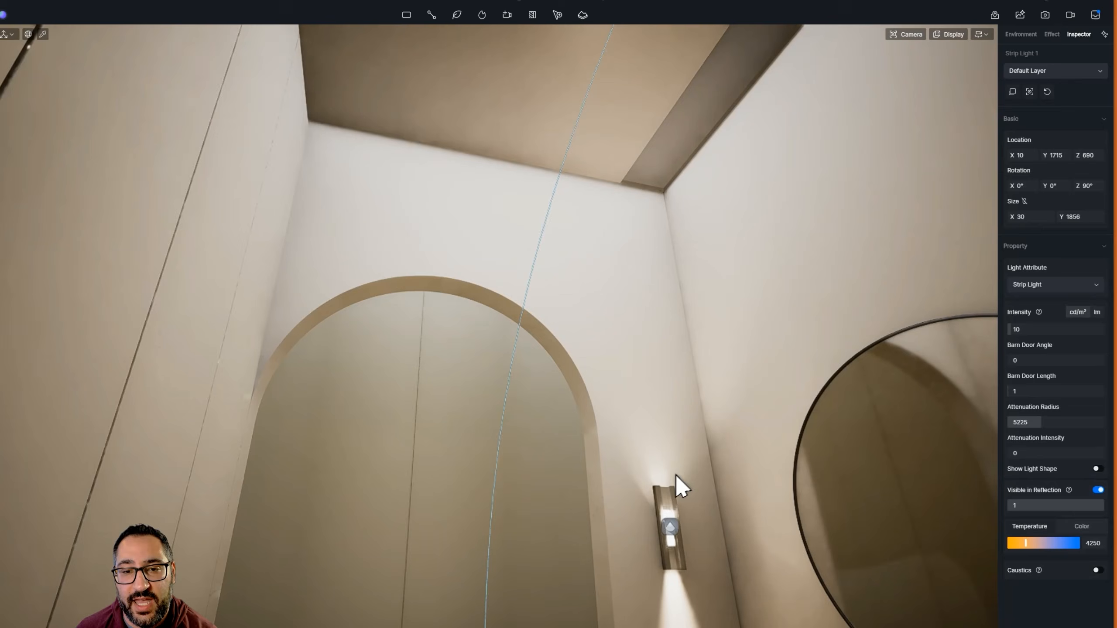
right_drag(675, 475, 658, 407)
click(663, 414)
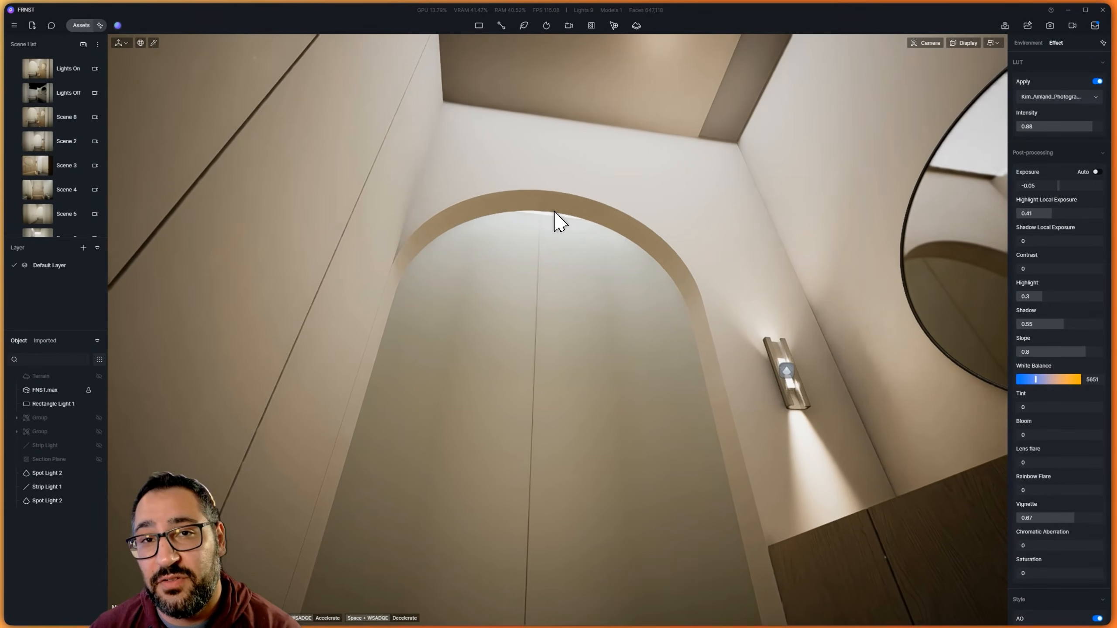
Try the emissive option on the narrow ceiling slot panel's material, and turn it off again
right_drag(555, 212, 533, 238)
key(i)
click(712, 148)
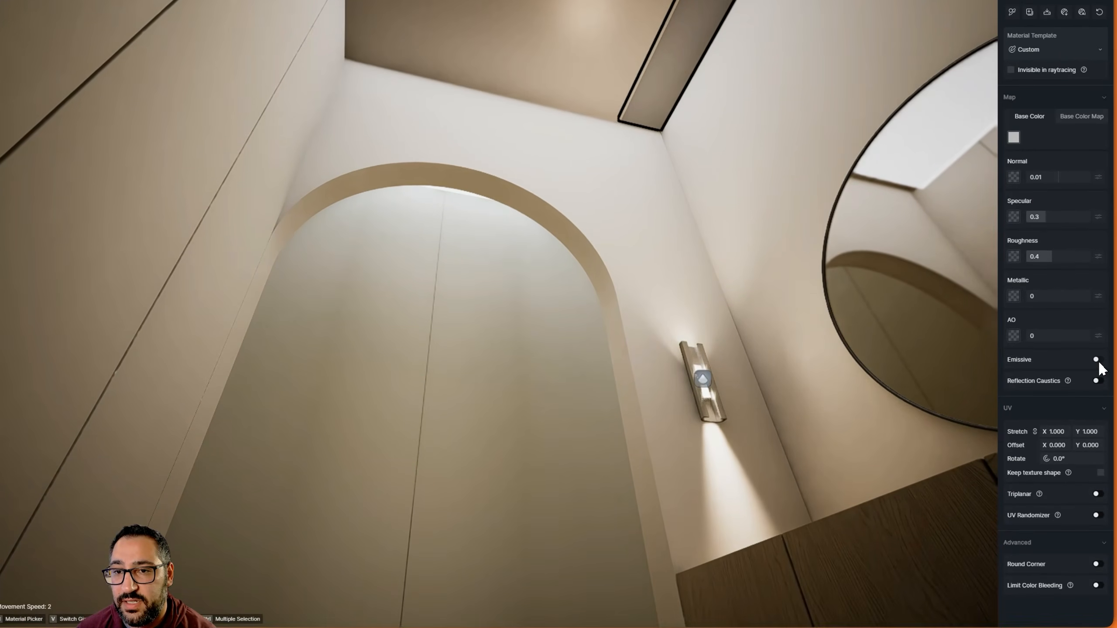
click(1097, 431)
right_drag(727, 147, 604, 18)
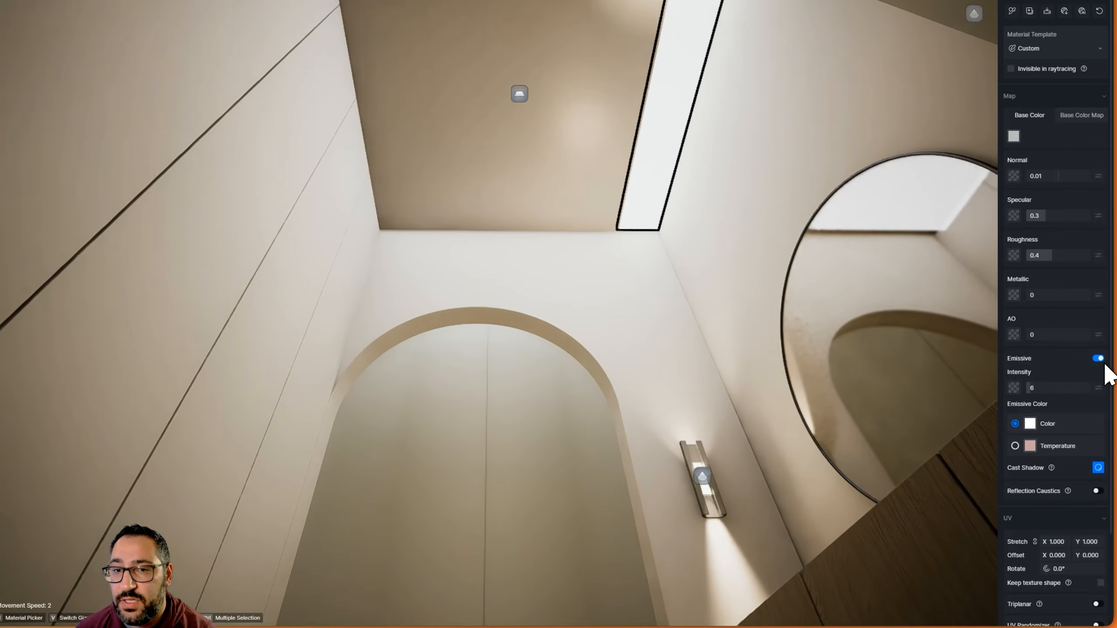
click(1100, 429)
key(Escape)
Reduce the ceiling rectangle light's attenuation radius to 2150, and inspect the walls around the arch and mirror
click(516, 127)
right_drag(644, 282, 602, 324)
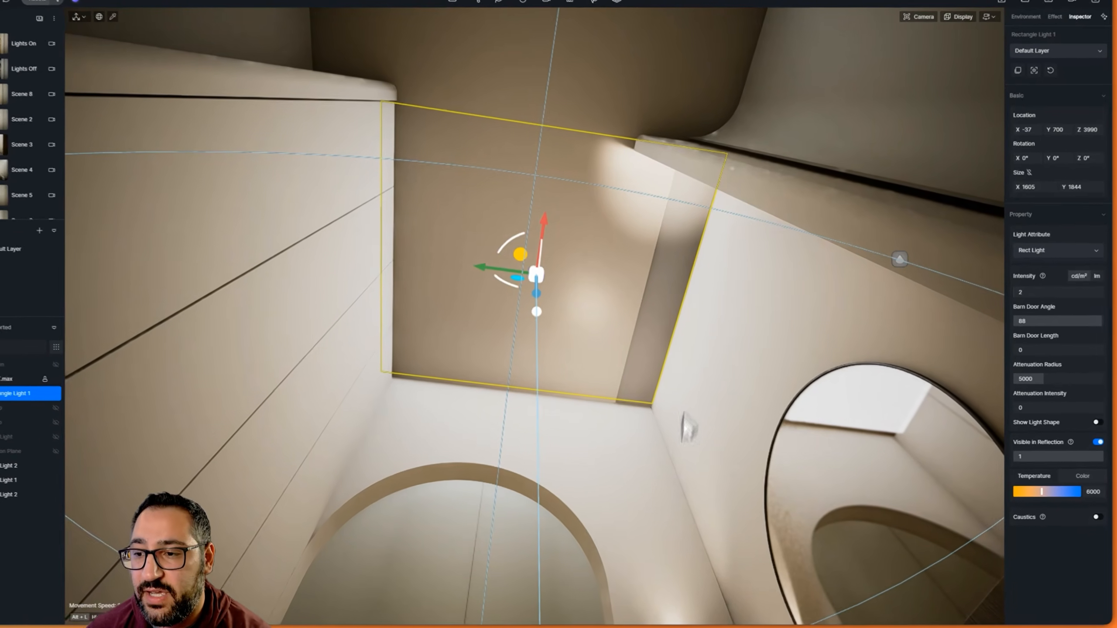
right_drag(701, 434, 763, 606)
drag(1036, 364, 1021, 365)
right_drag(511, 173, 827, 345)
key(e)
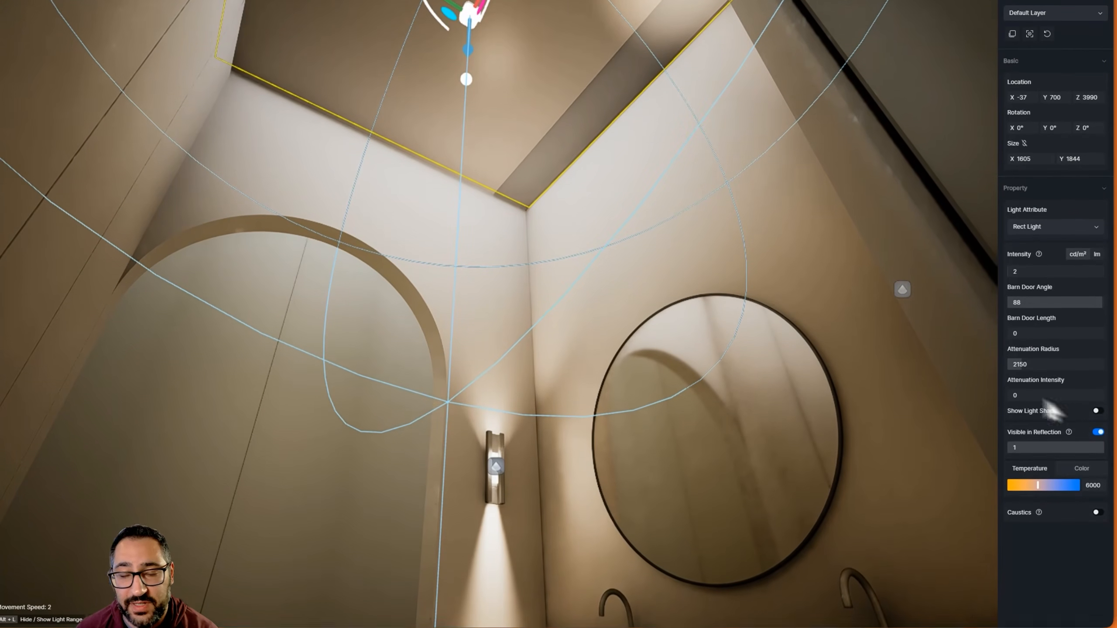
right_drag(683, 248, 470, 274)
key(s)
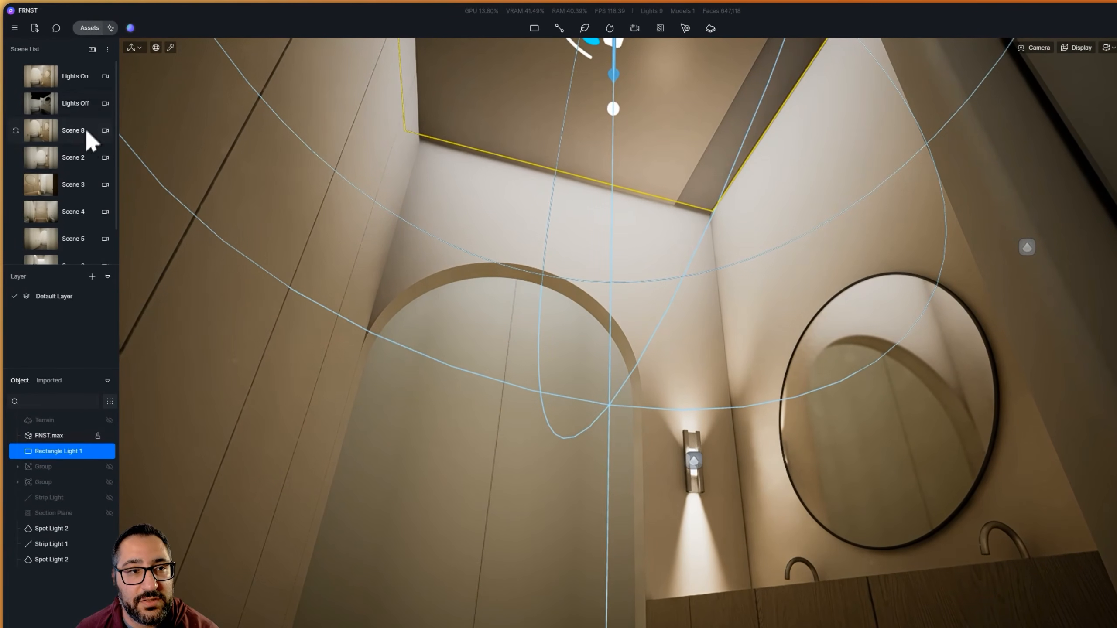
Recall the Lights On scene and hide the two light groups and the old strip light
click(84, 78)
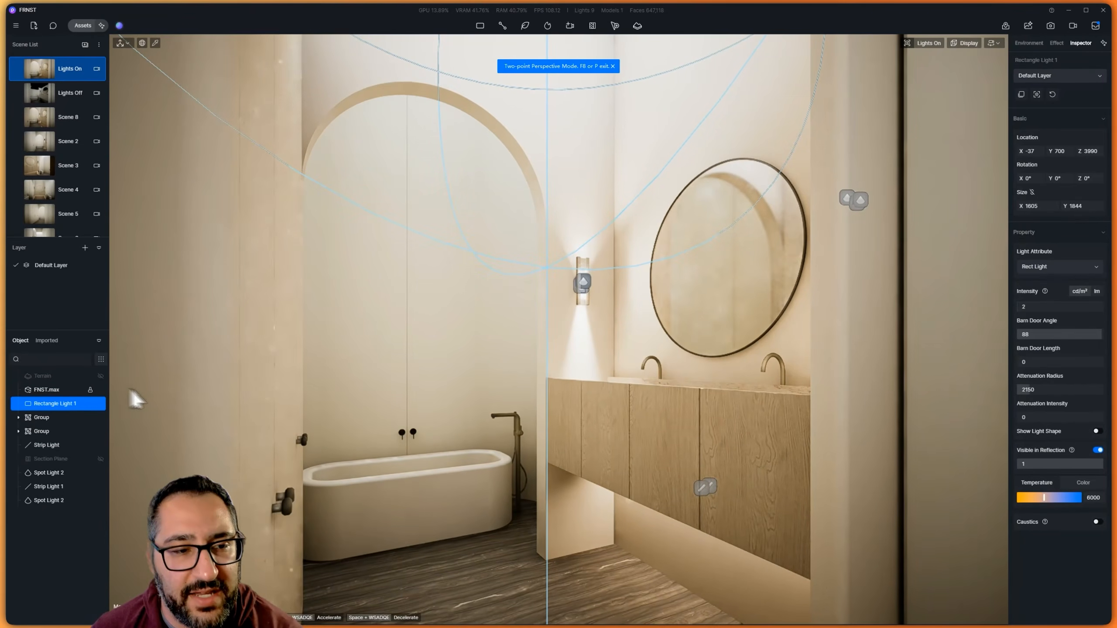
click(101, 418)
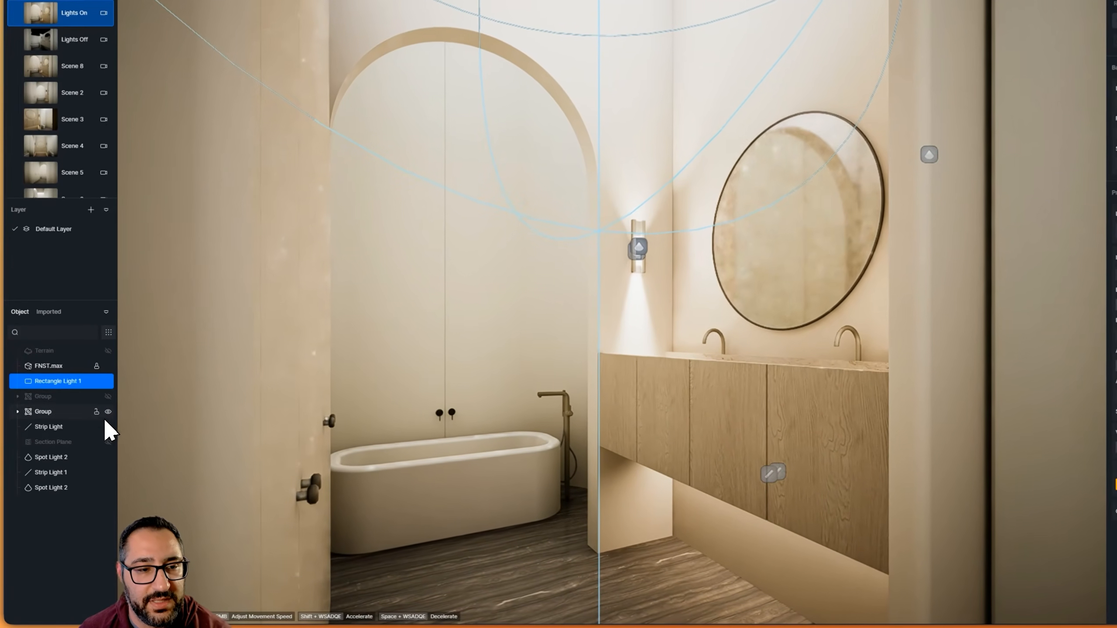
click(107, 412)
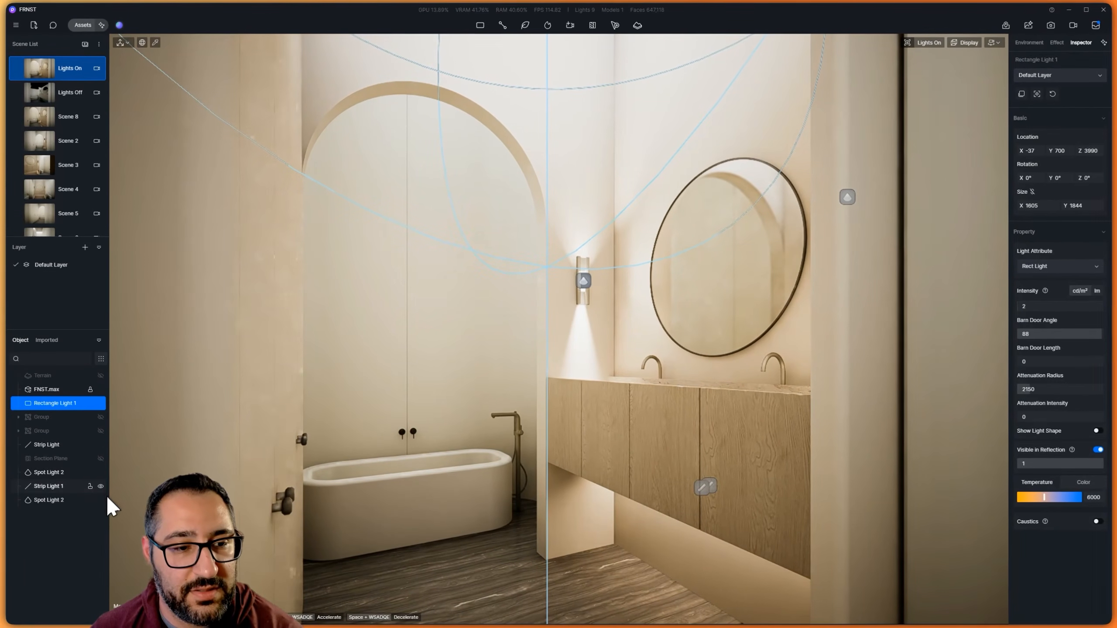
click(101, 445)
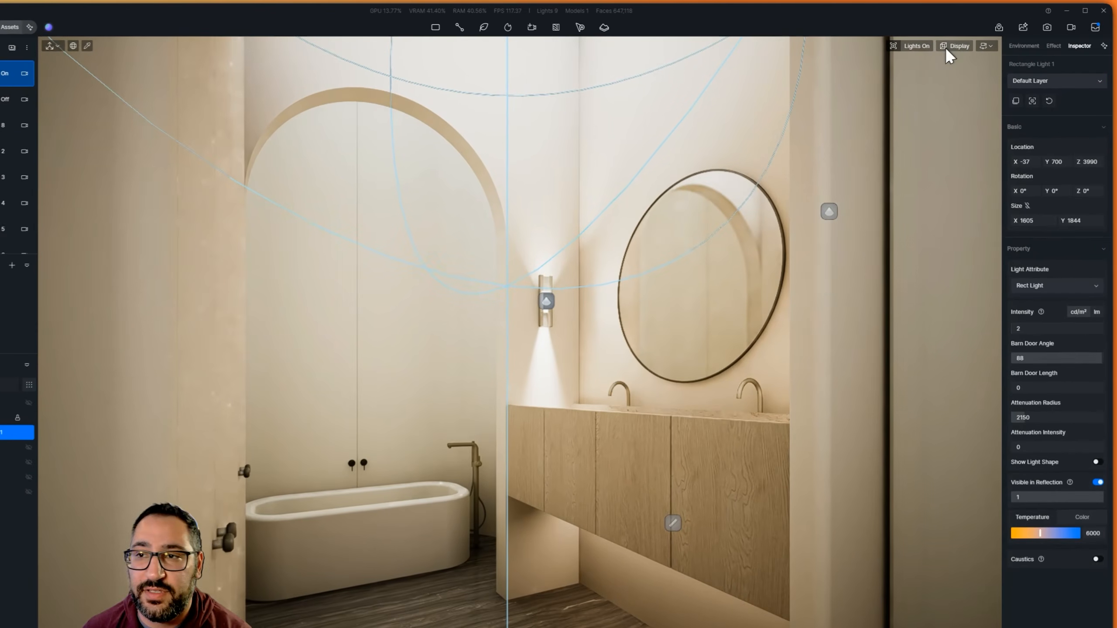
Try a camera exposure of 0, and set it to 0.05
click(931, 43)
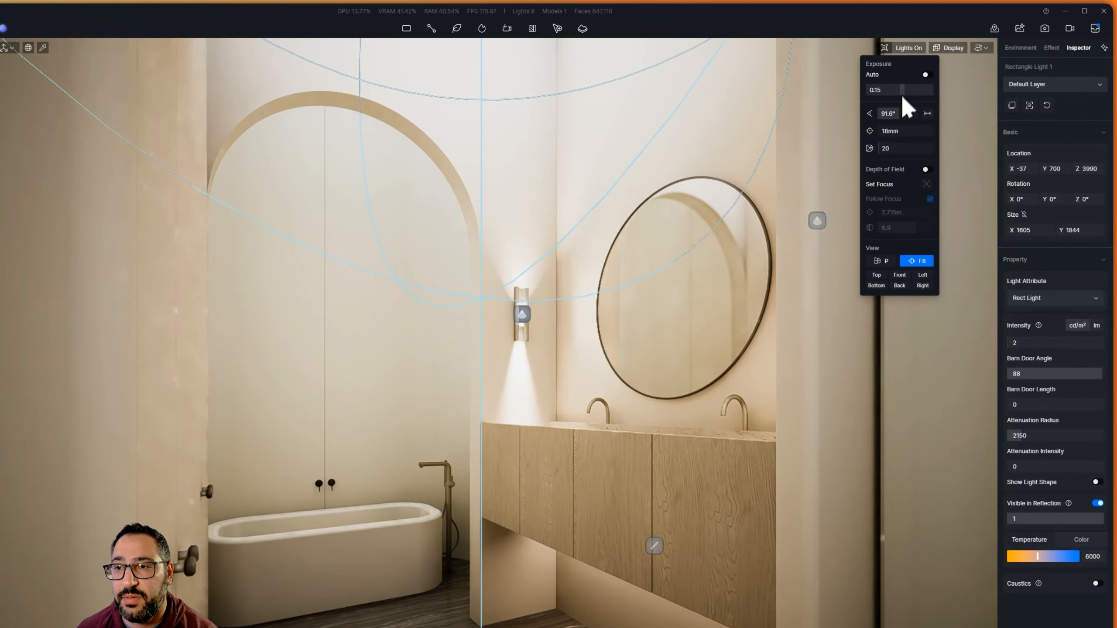
key(Return)
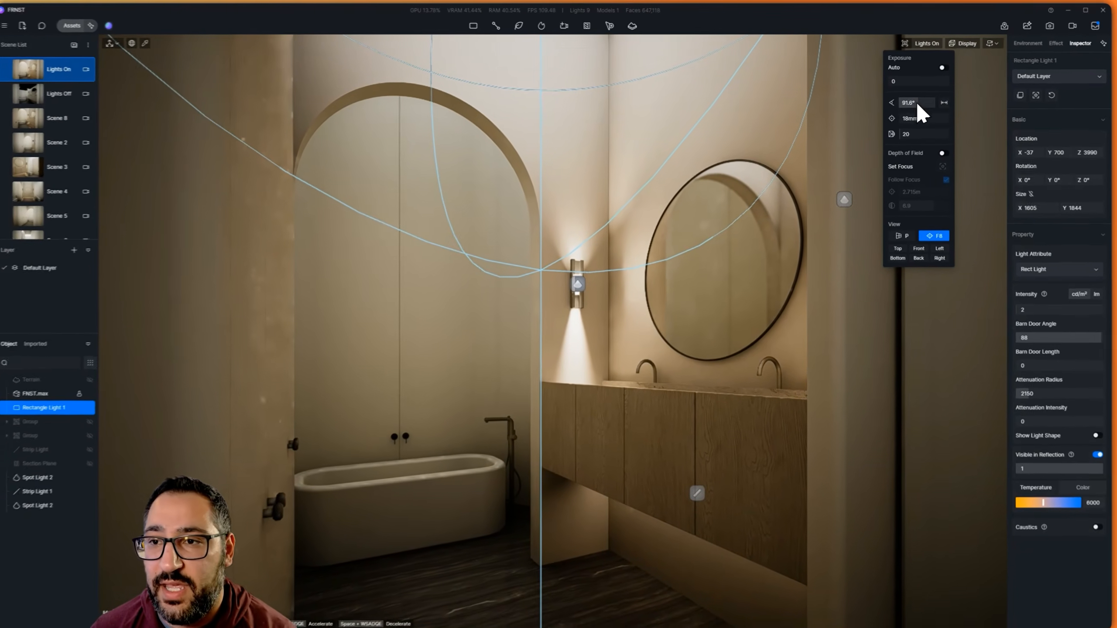
click(911, 82)
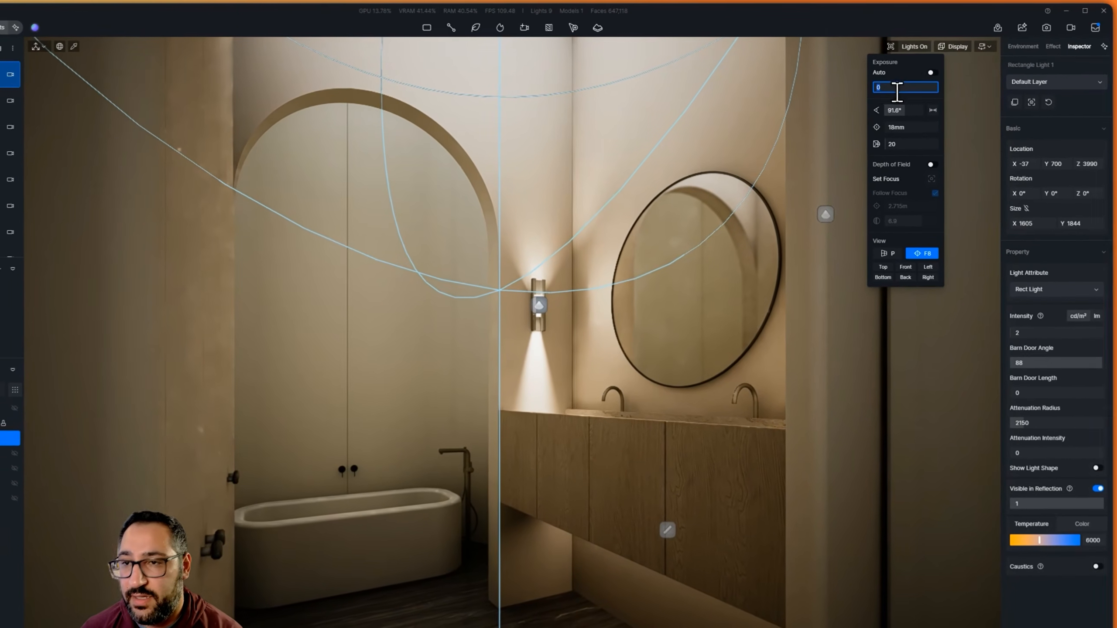
text(.05)
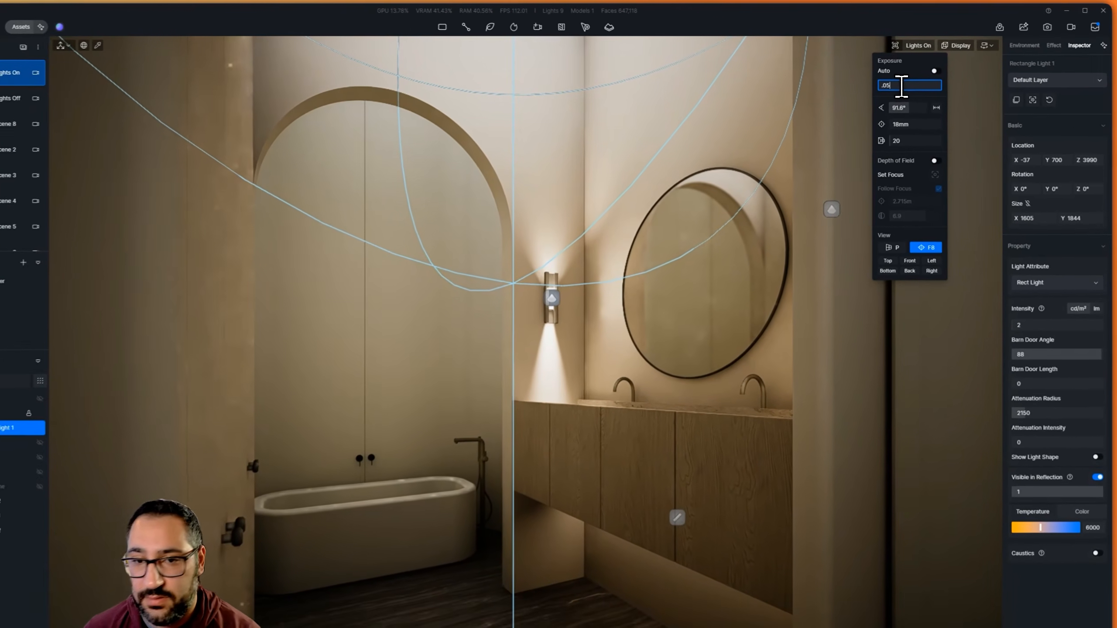
key(Return)
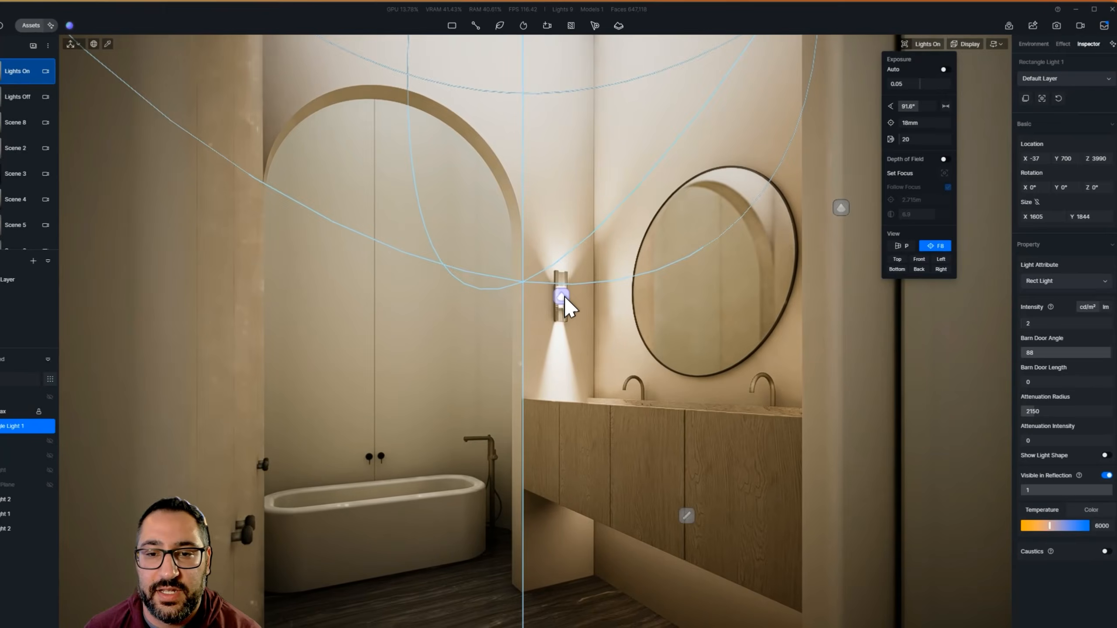
Select both sconce spotlights together and set their intensity to 5 lm
click(583, 281)
ctrl+click(829, 229)
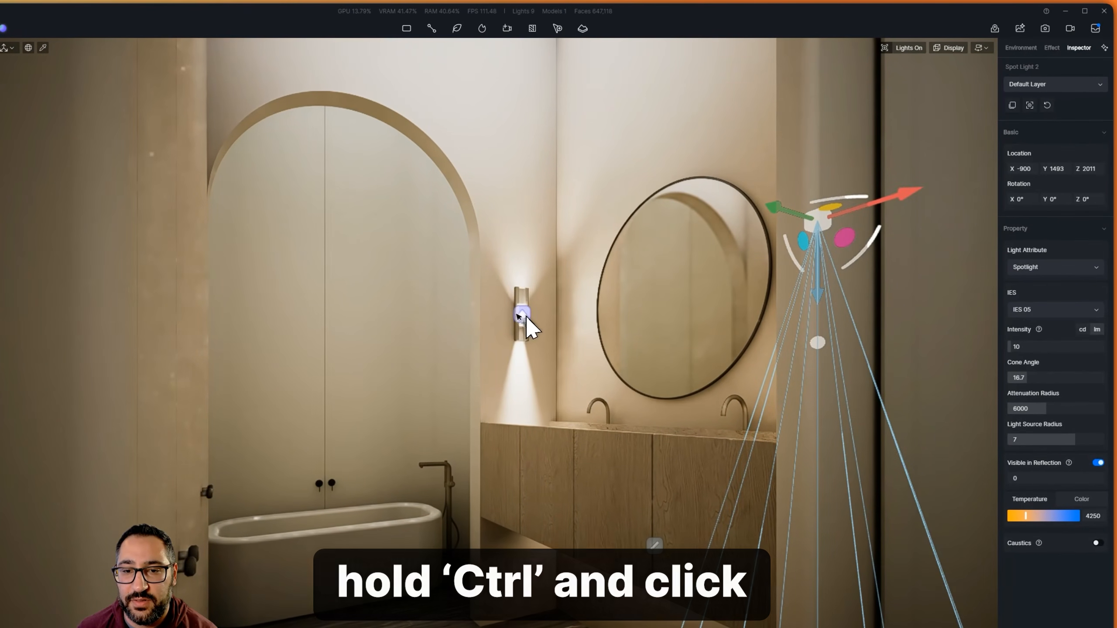
ctrl+click(525, 315)
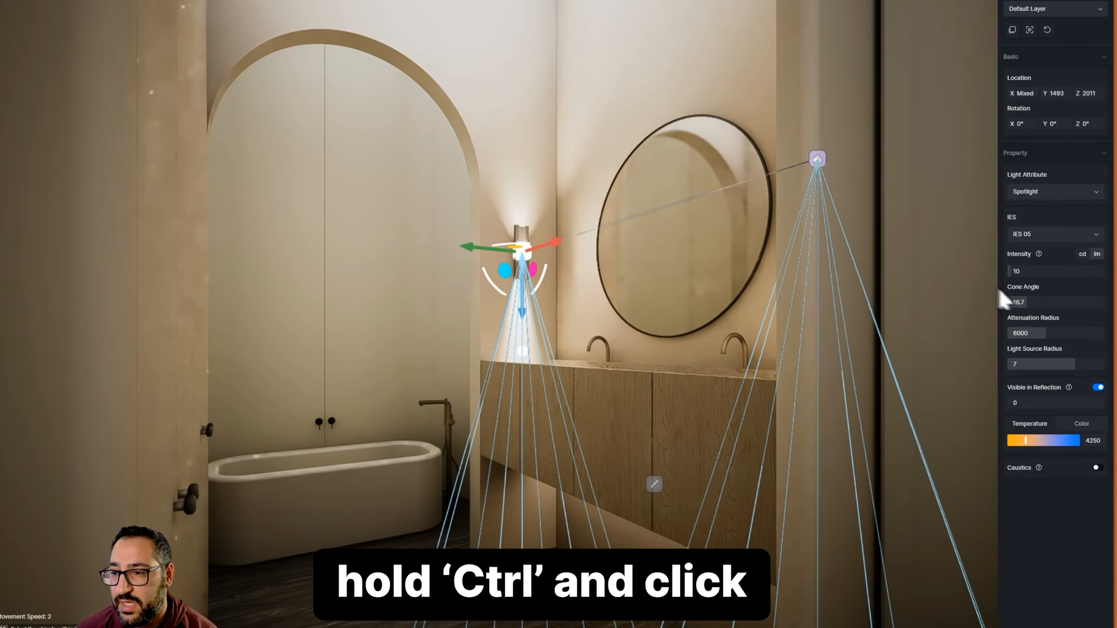
click(1040, 302)
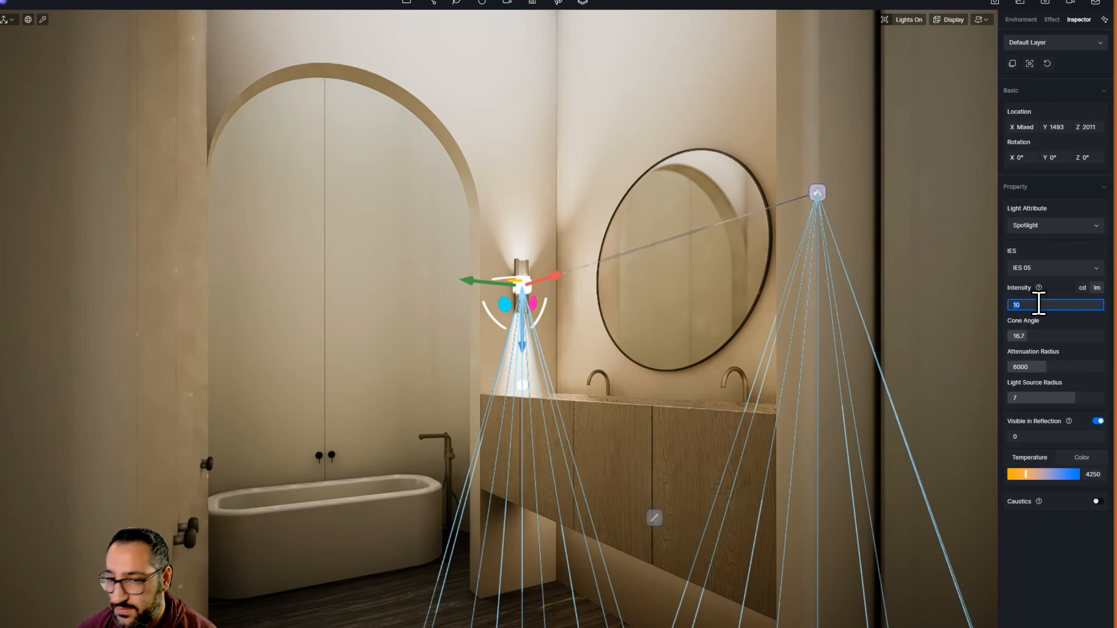
text(5)
key(Return)
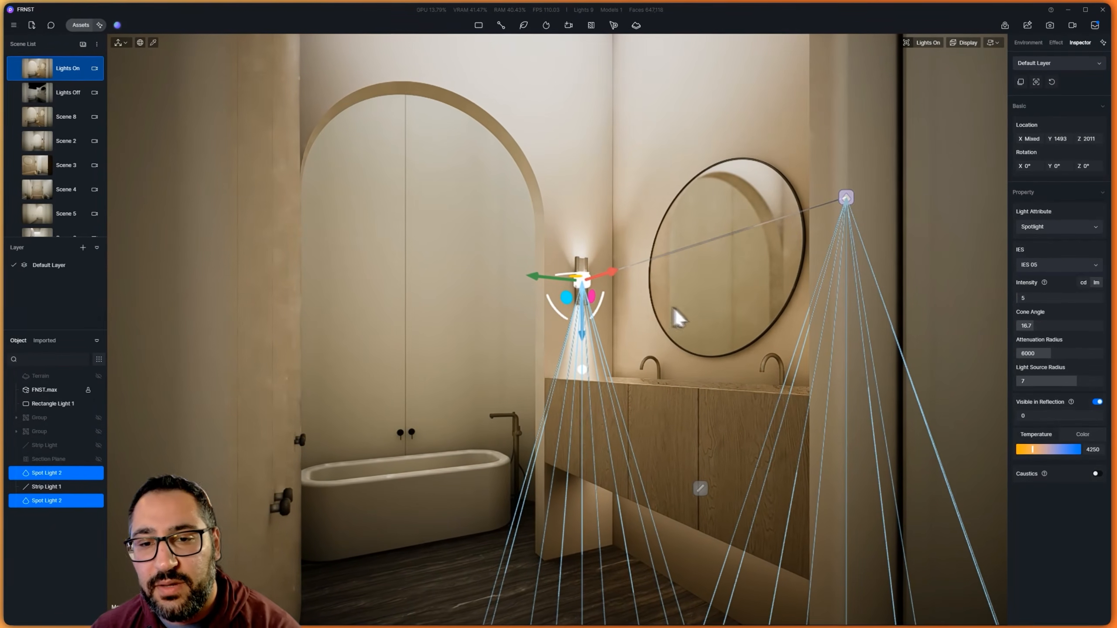
key(Escape)
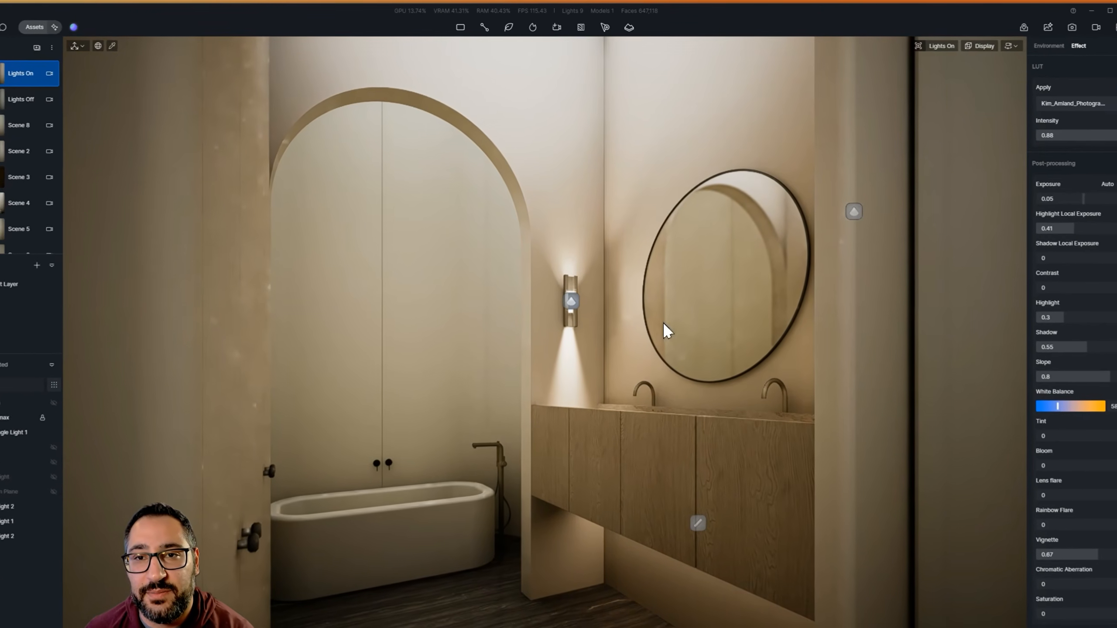
Lower the ceiling rectangle light's intensity to 1 cd/m², and check the room from the doorway
right_drag(666, 297, 570, 150)
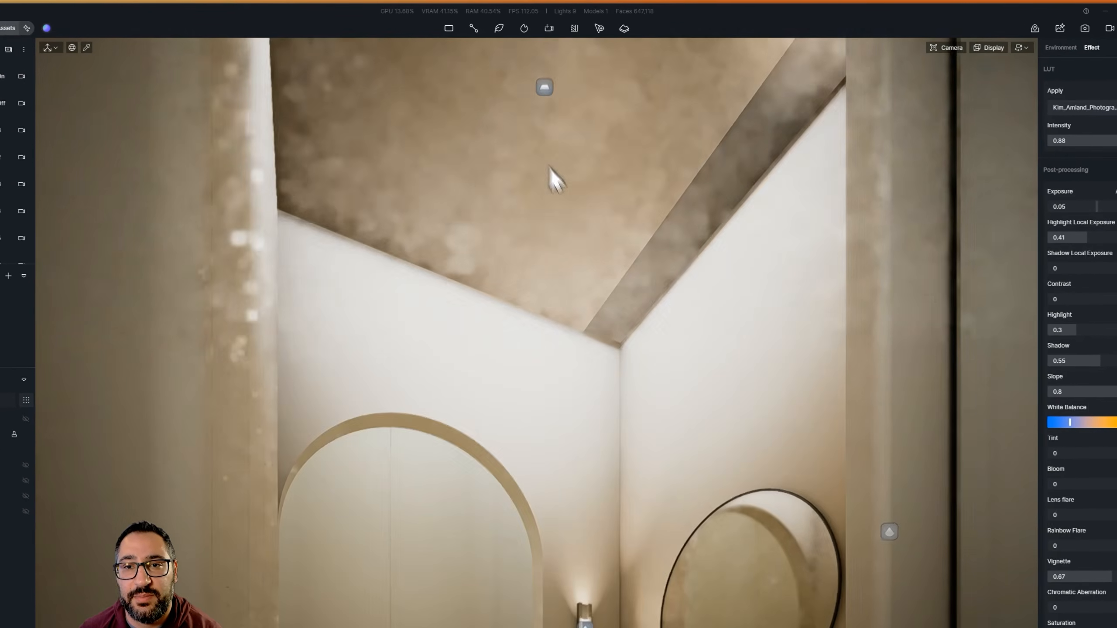
click(544, 87)
click(1078, 343)
text(1)
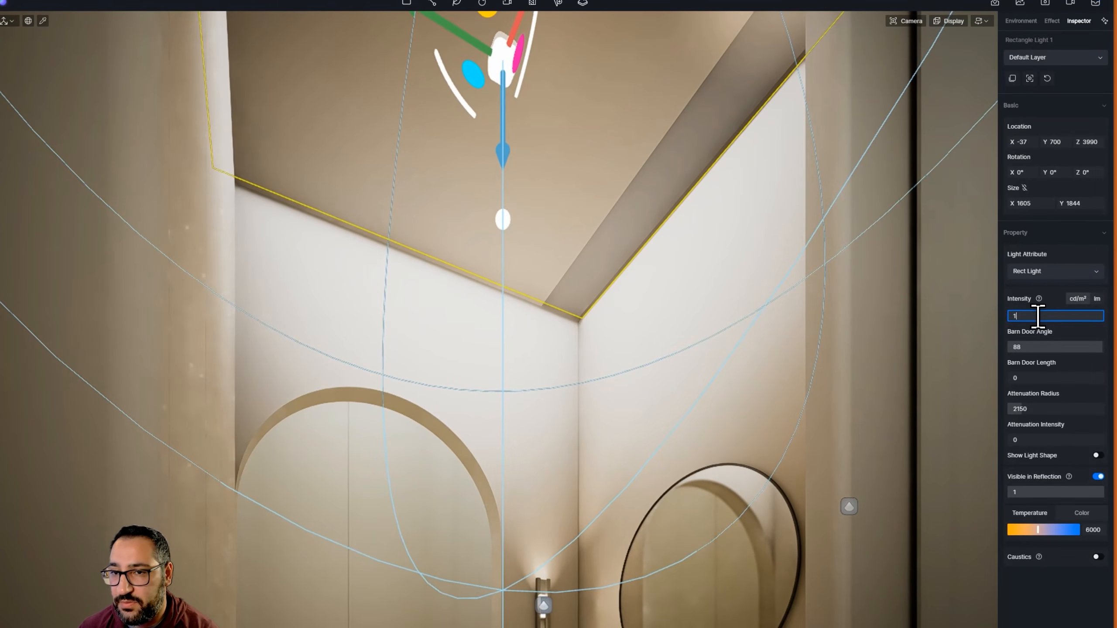
right_drag(743, 384, 741, 458)
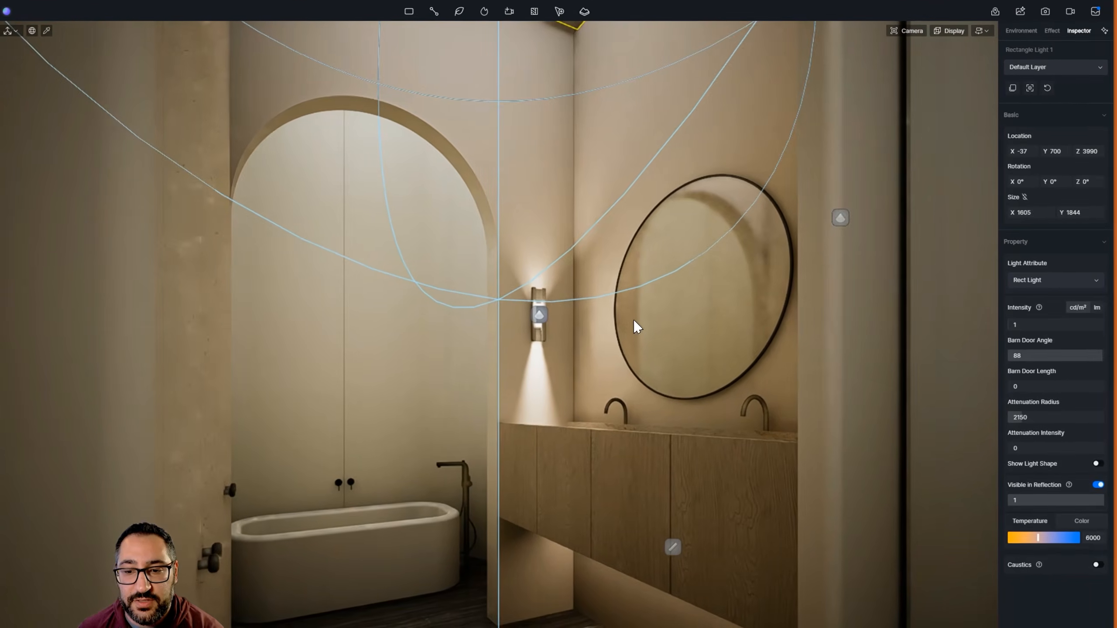
right_drag(637, 327, 600, 329)
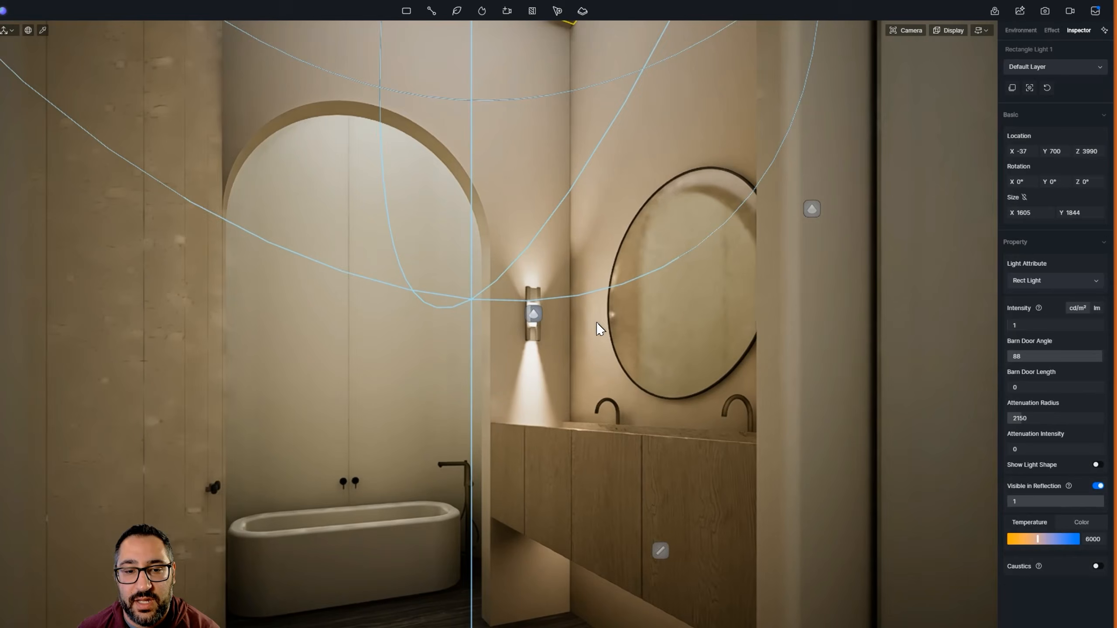
Accumulate the view with custom GI precision 3, reflection depth 3 and SPP 100, and turn the custom settings back off
click(917, 30)
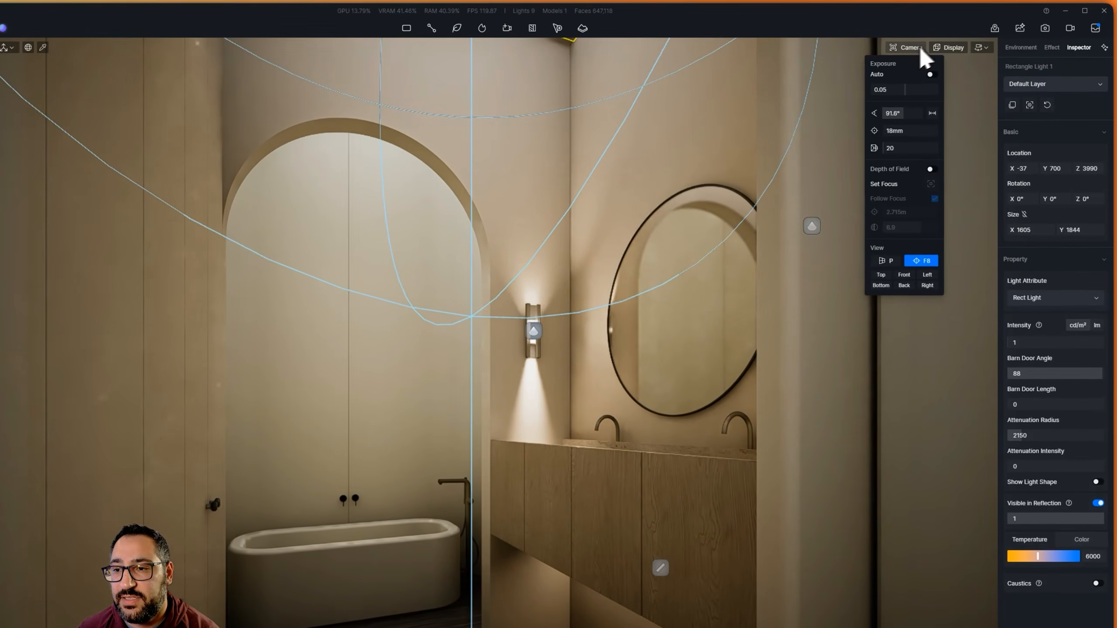
click(943, 48)
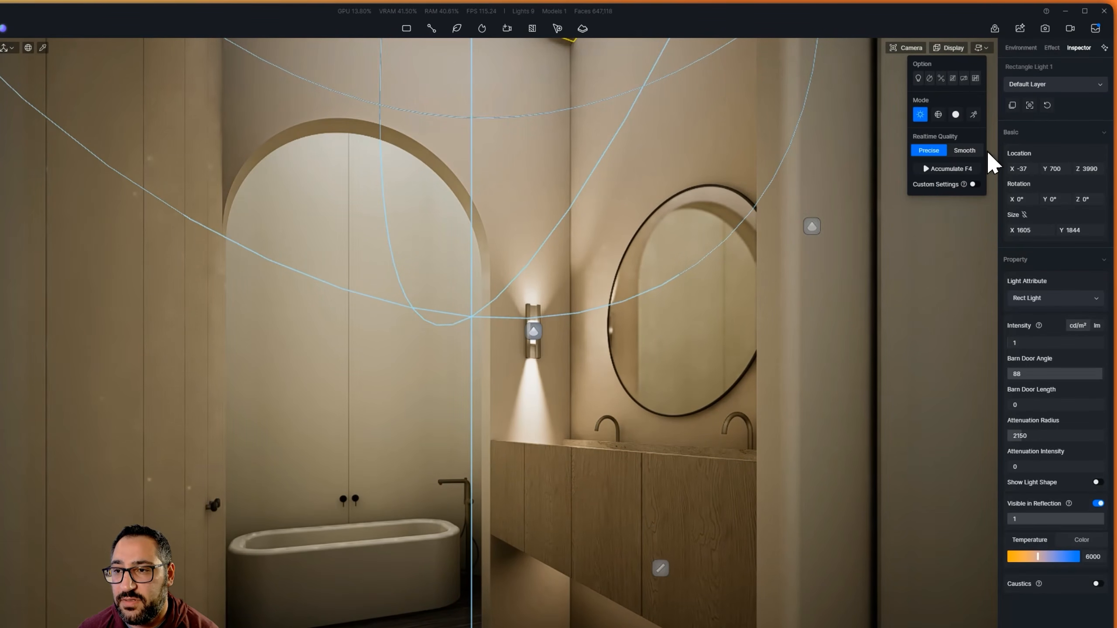
click(927, 170)
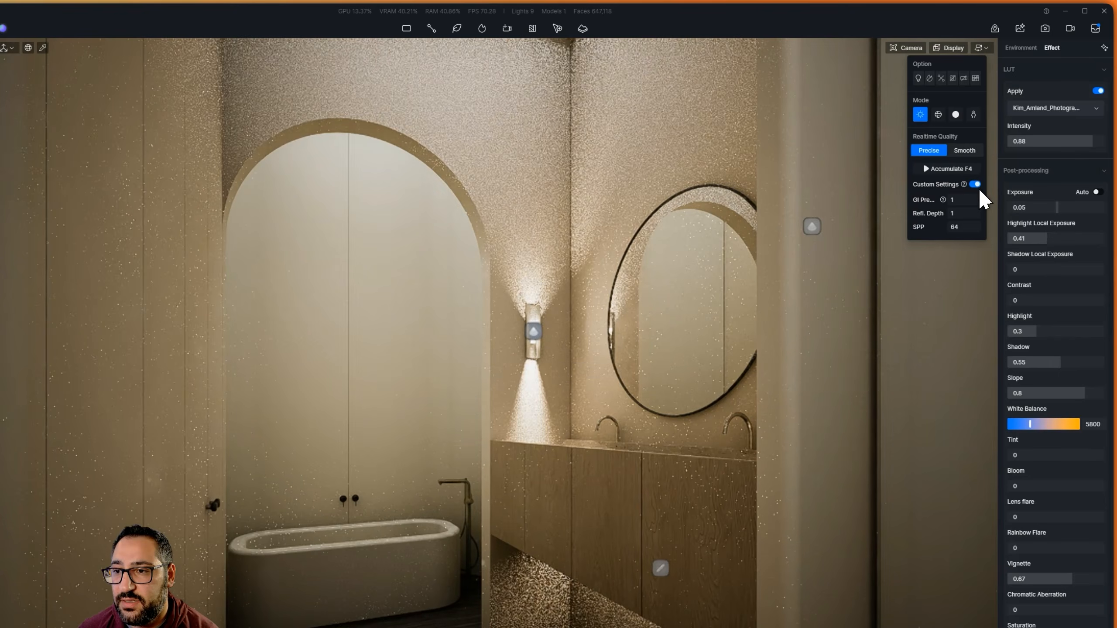
double_click(964, 227)
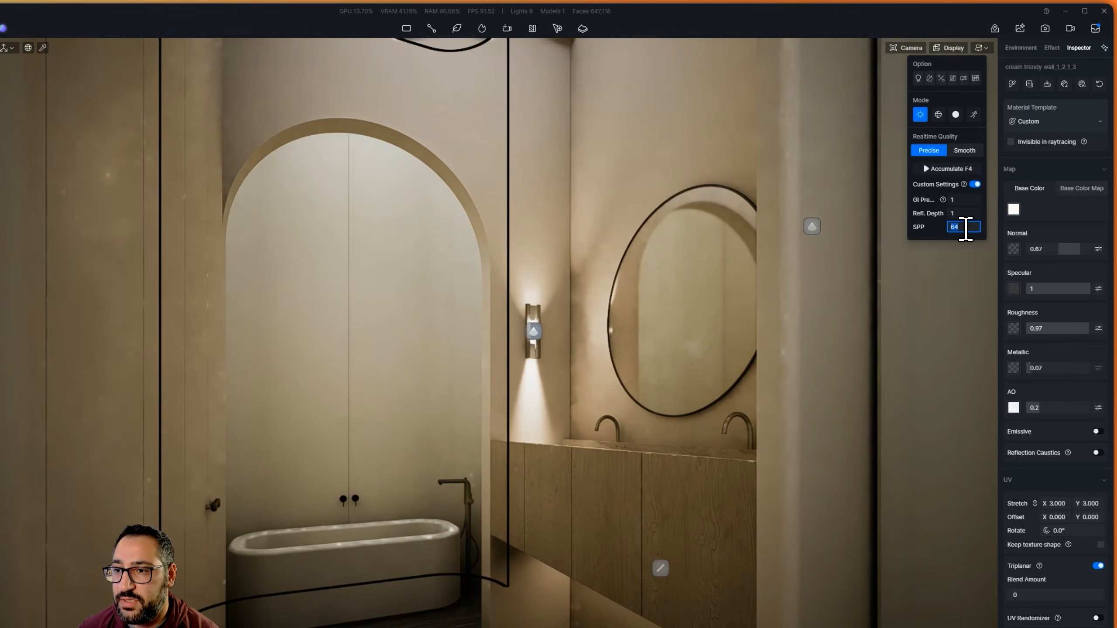
double_click(961, 200)
text(3)
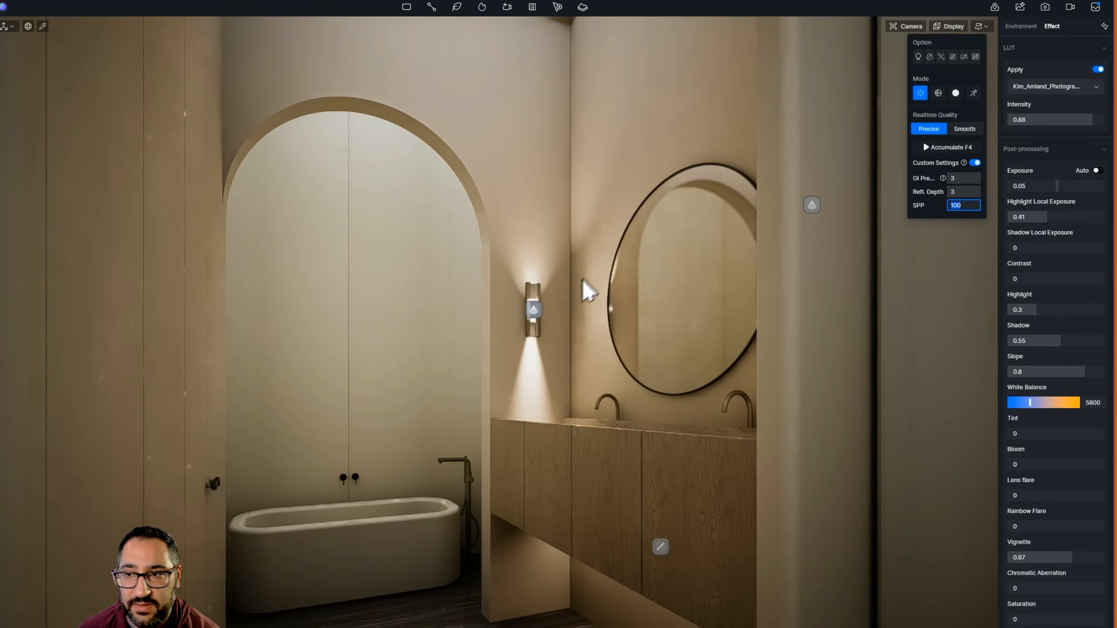
click(939, 169)
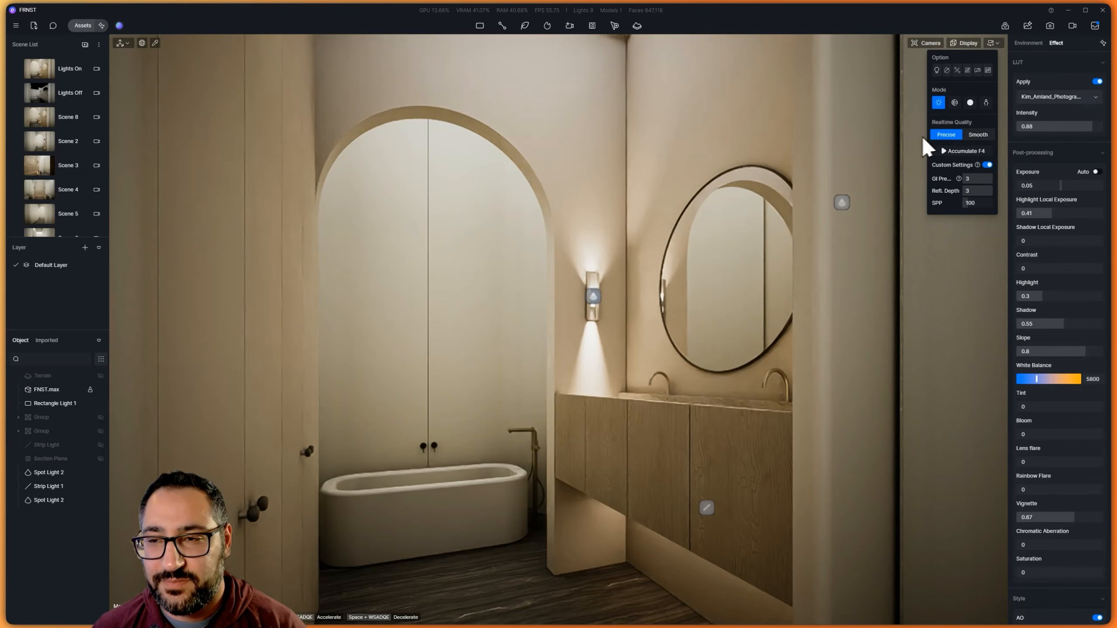
click(987, 165)
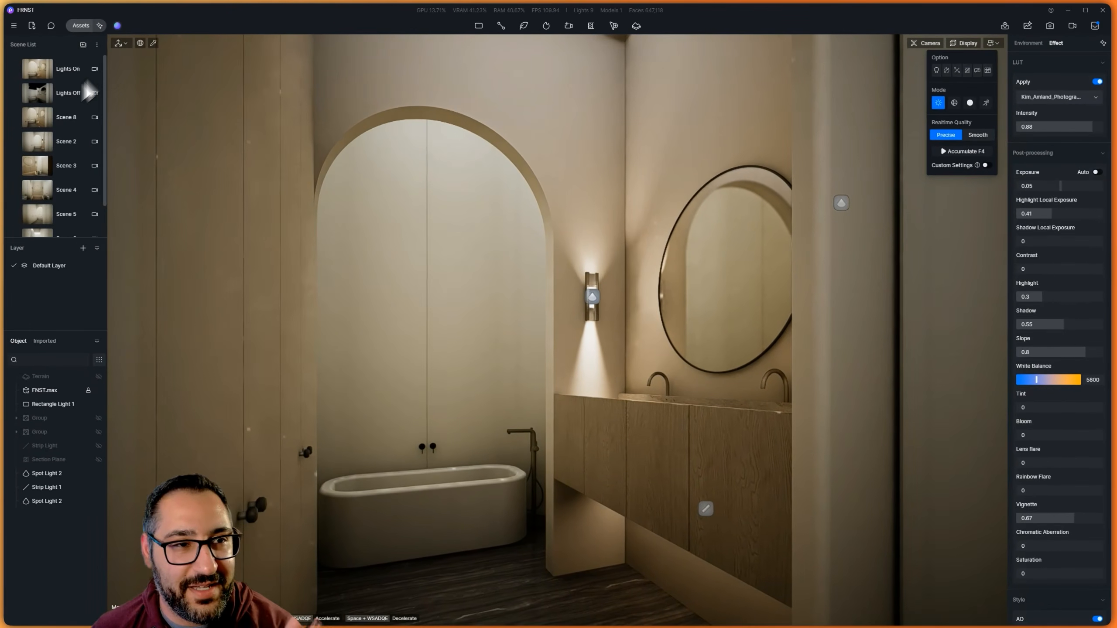
Unhide the section plane that cuts the model, and enable the display of section planes in the viewport
click(101, 458)
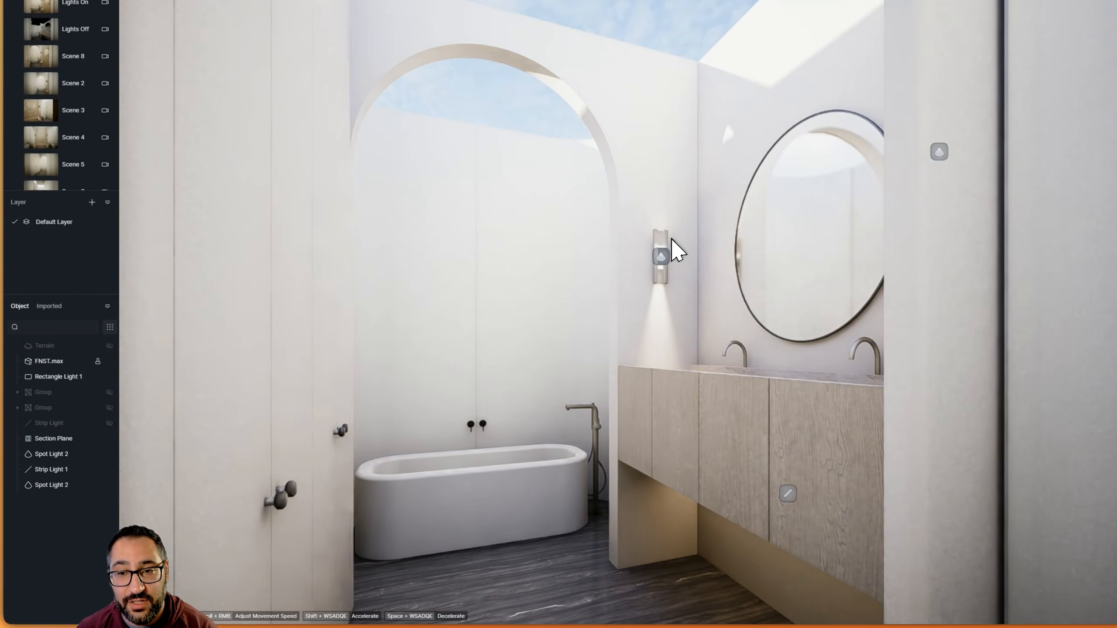
scroll(666, 222, down, 8)
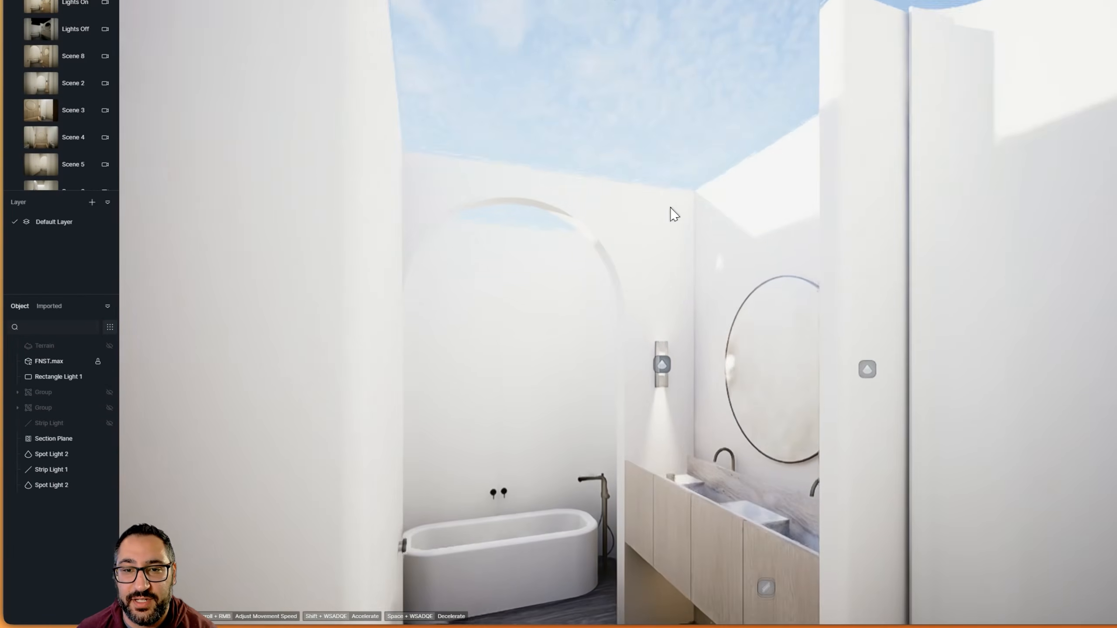
right_drag(670, 214, 648, 337)
click(618, 107)
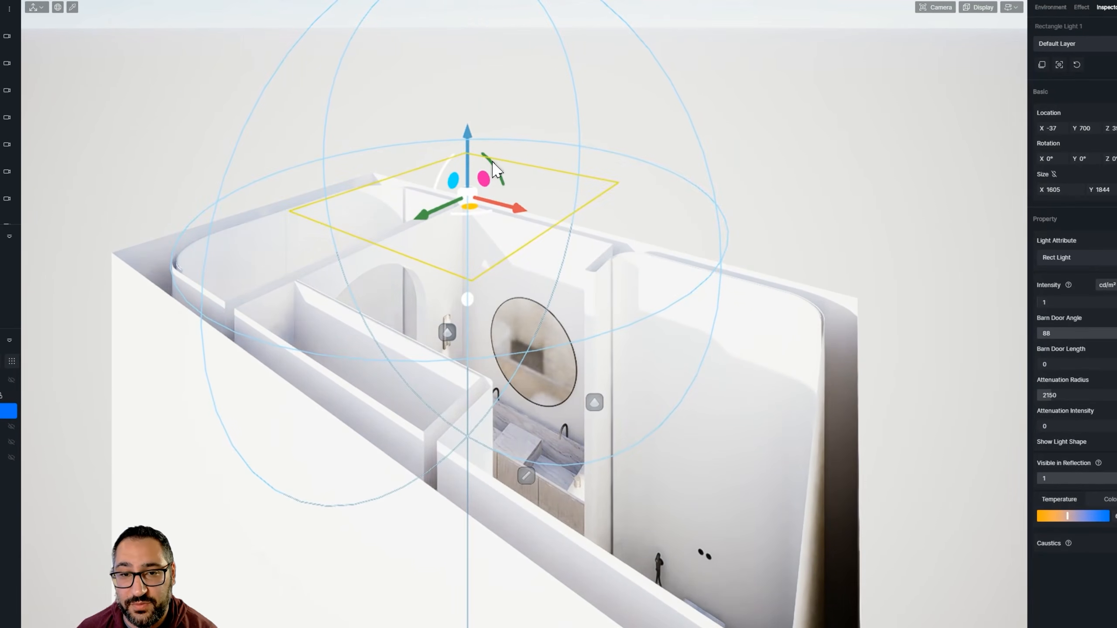
drag(493, 163, 509, 206)
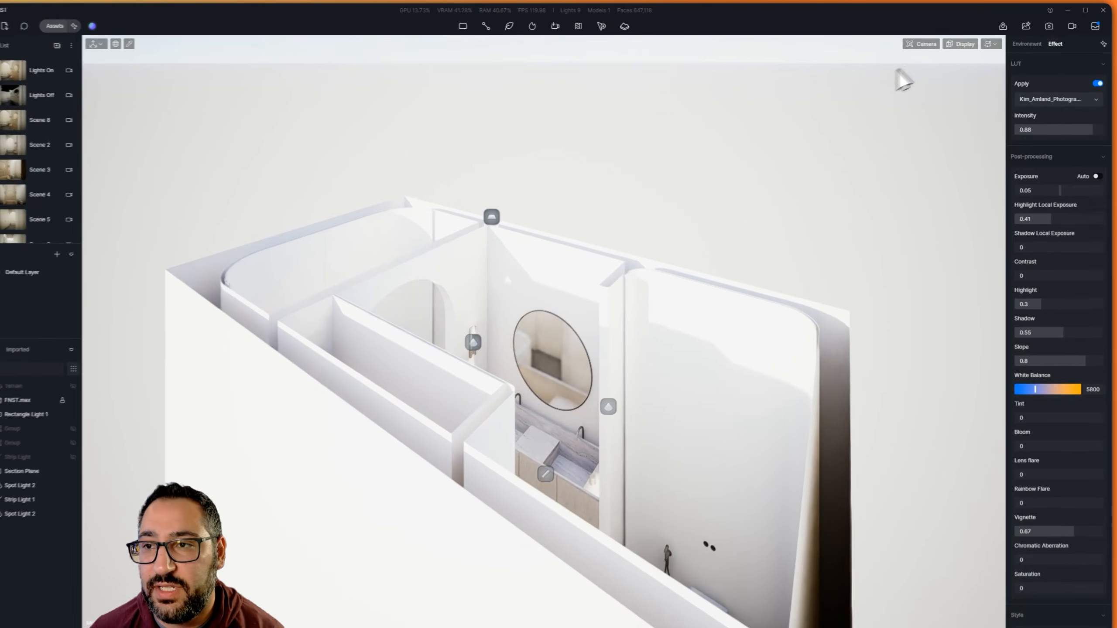
click(959, 44)
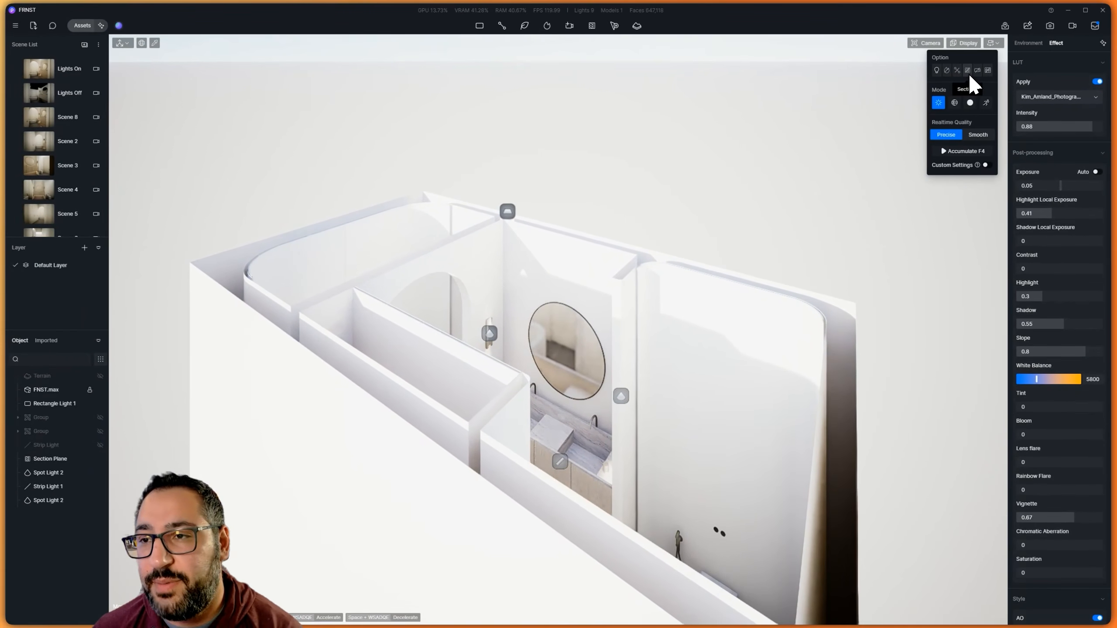
click(968, 73)
Stand the section plane upright at the shower end with rotation X 270°, Z 270°, and enable Affected by Light
click(507, 211)
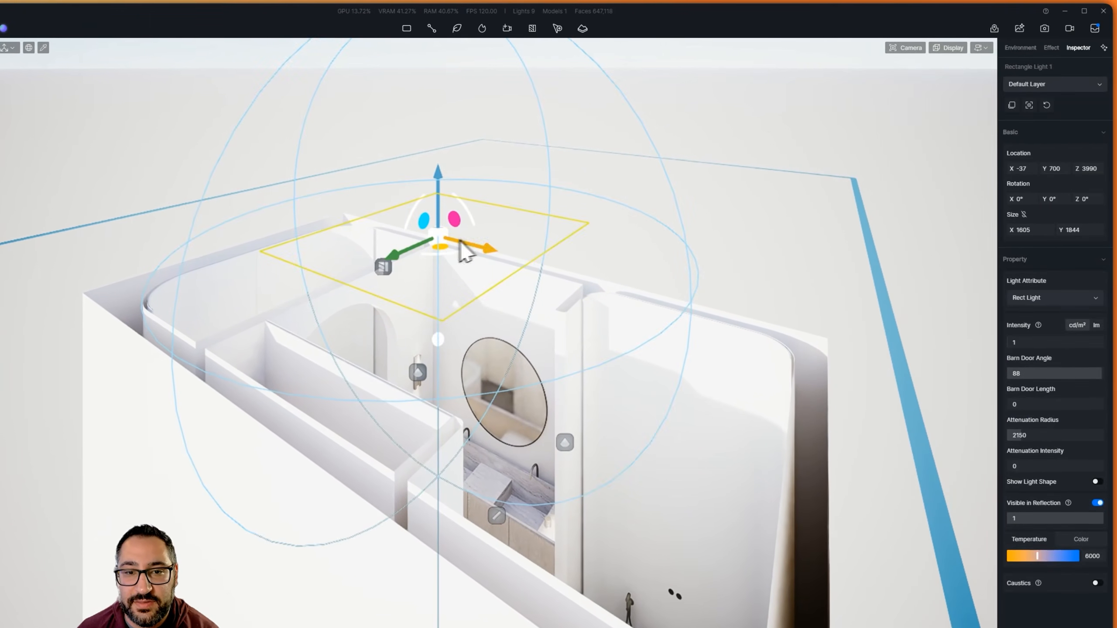
drag(402, 243, 417, 328)
drag(434, 282, 725, 385)
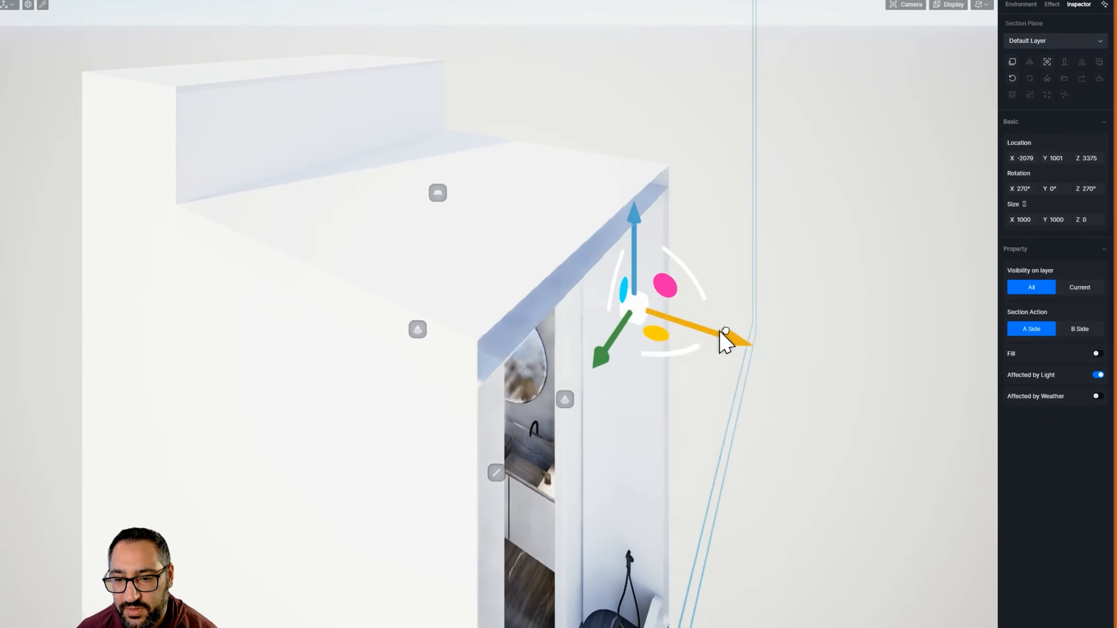
drag(725, 341, 741, 387)
right_drag(704, 359, 576, 309)
middle_drag(767, 526, 782, 353)
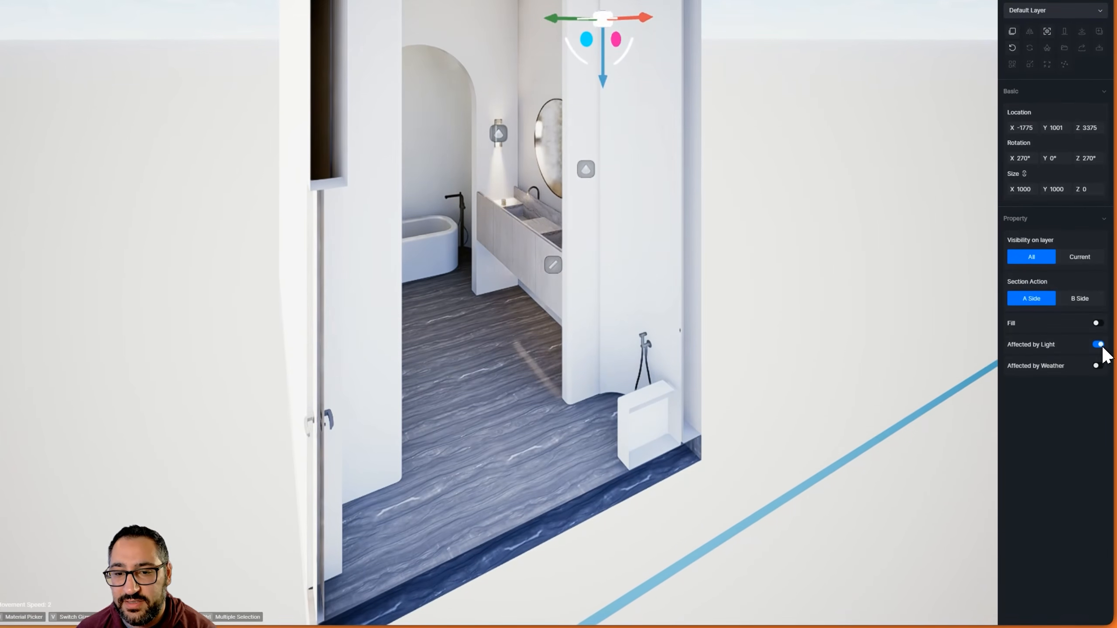
click(1098, 349)
click(1100, 346)
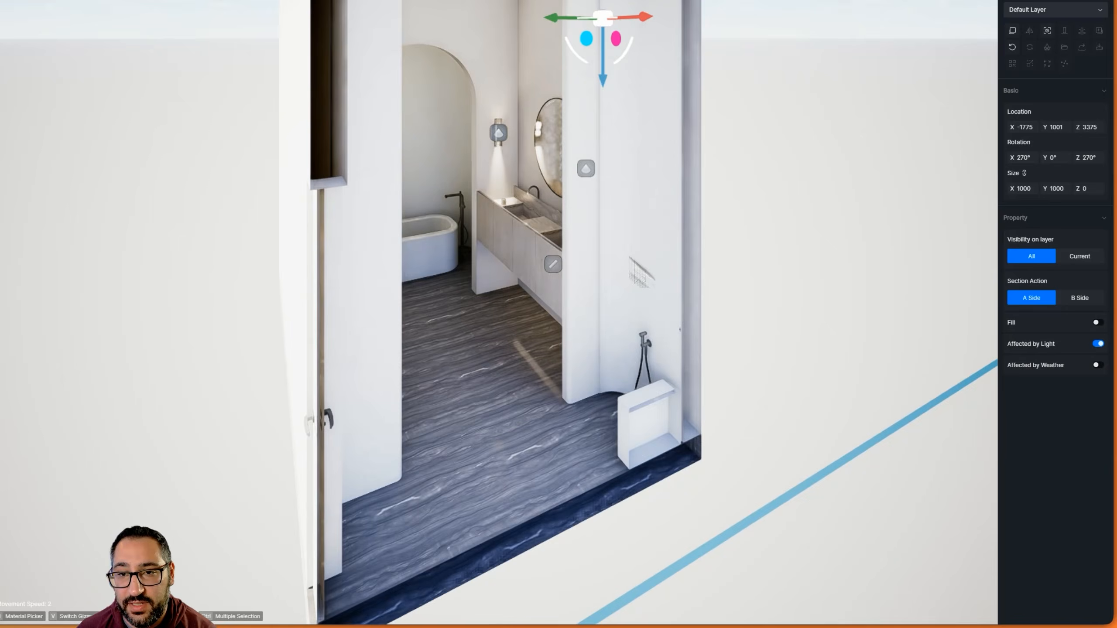
Try Geo Sky daylight at 02:35 PM with a north offset of -38.3°
click(1018, 46)
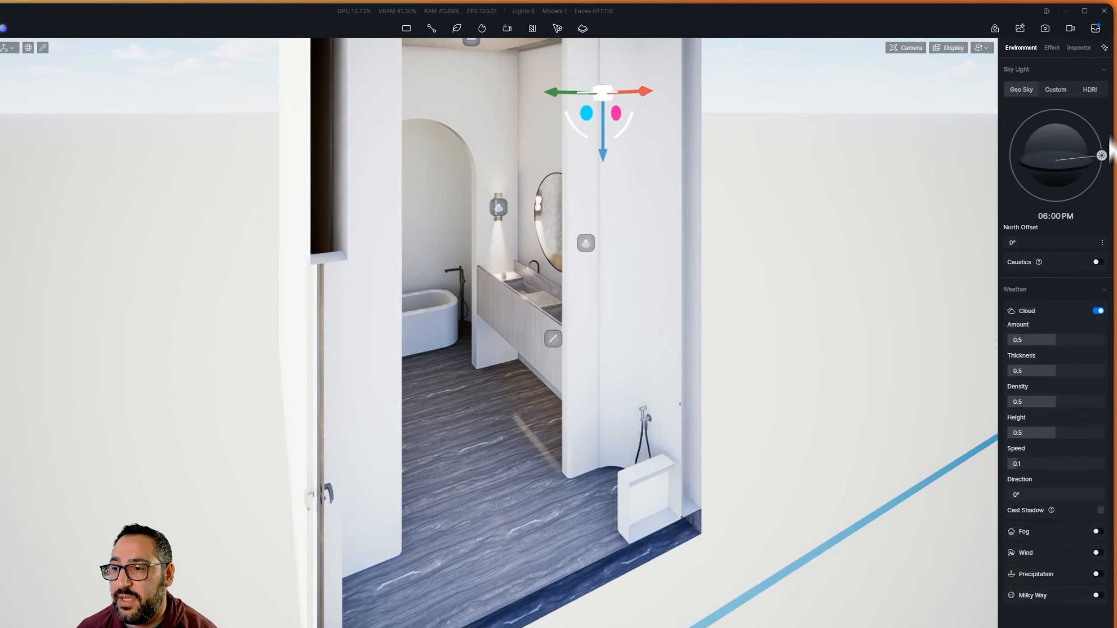
drag(1035, 247, 1102, 241)
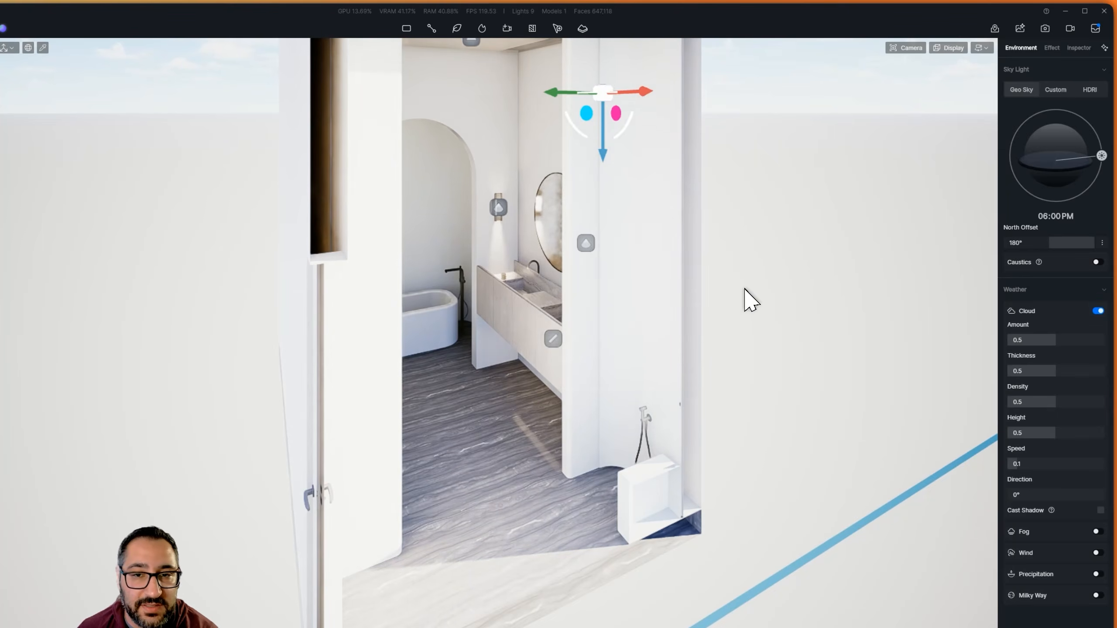
right_drag(745, 289, 748, 283)
drag(1102, 154, 1086, 117)
drag(1090, 243, 1037, 241)
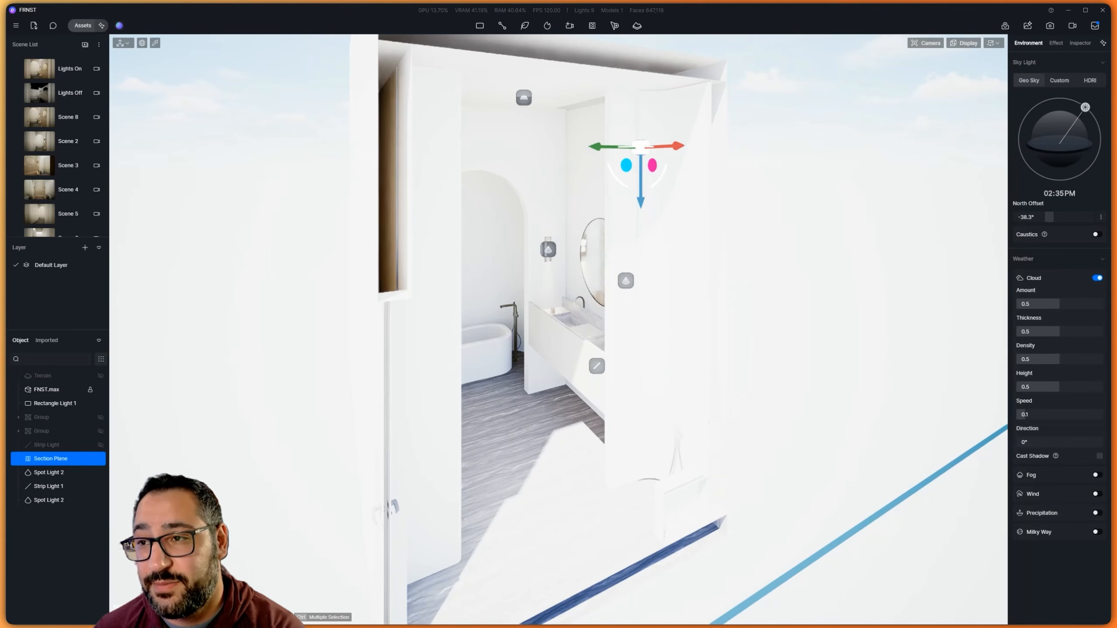
Switch the sky light to HDRI and choose the Cloudy 02 sky
click(1090, 81)
click(1072, 125)
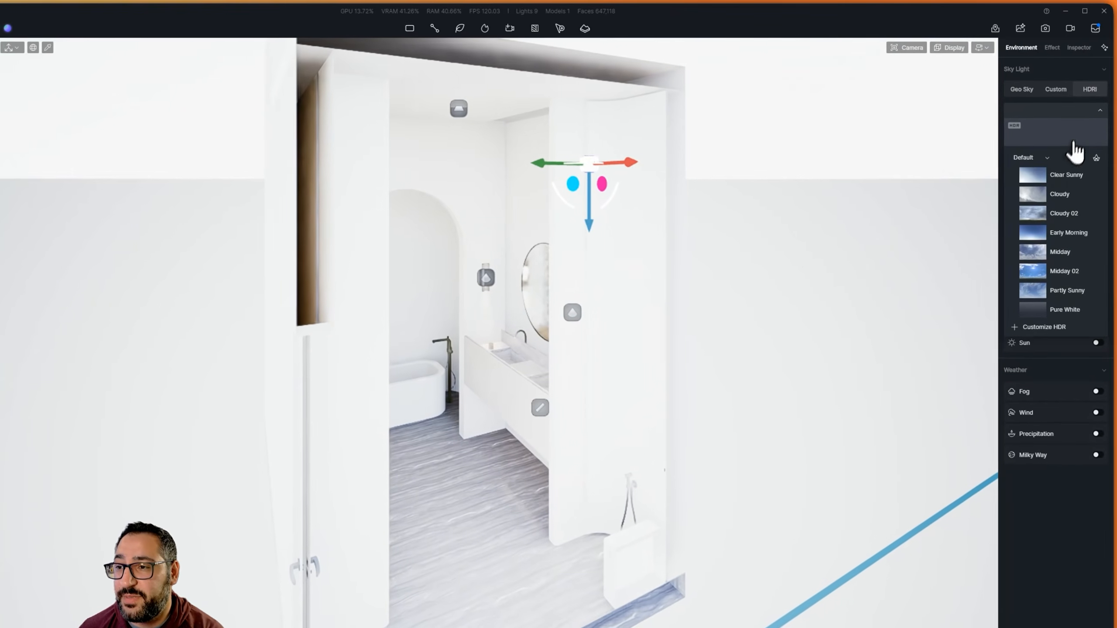
click(1080, 216)
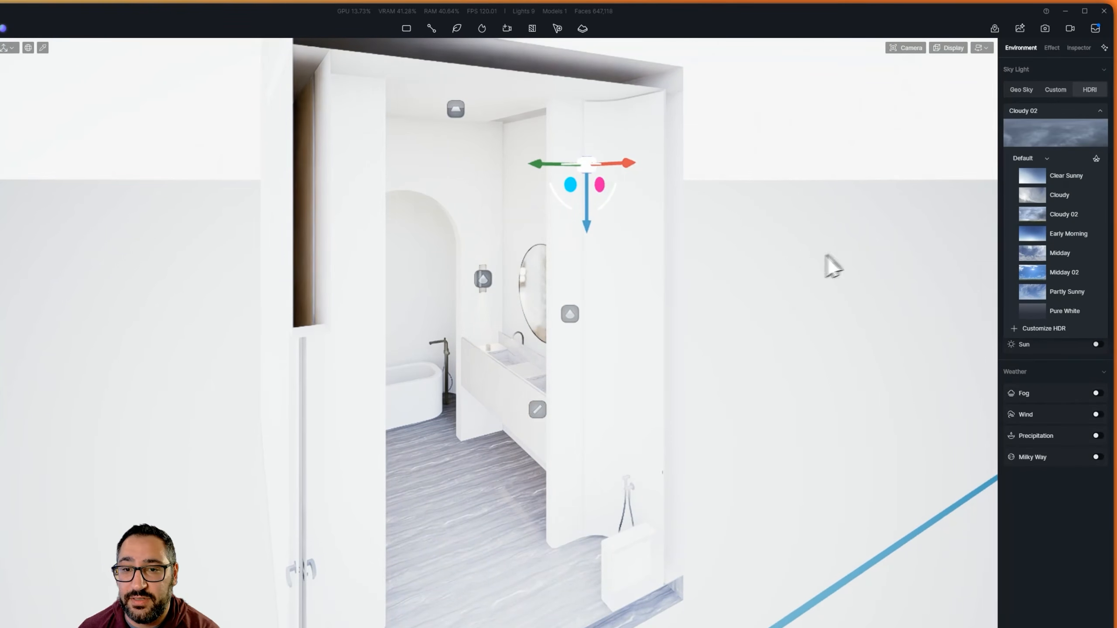
right_drag(652, 330, 814, 425)
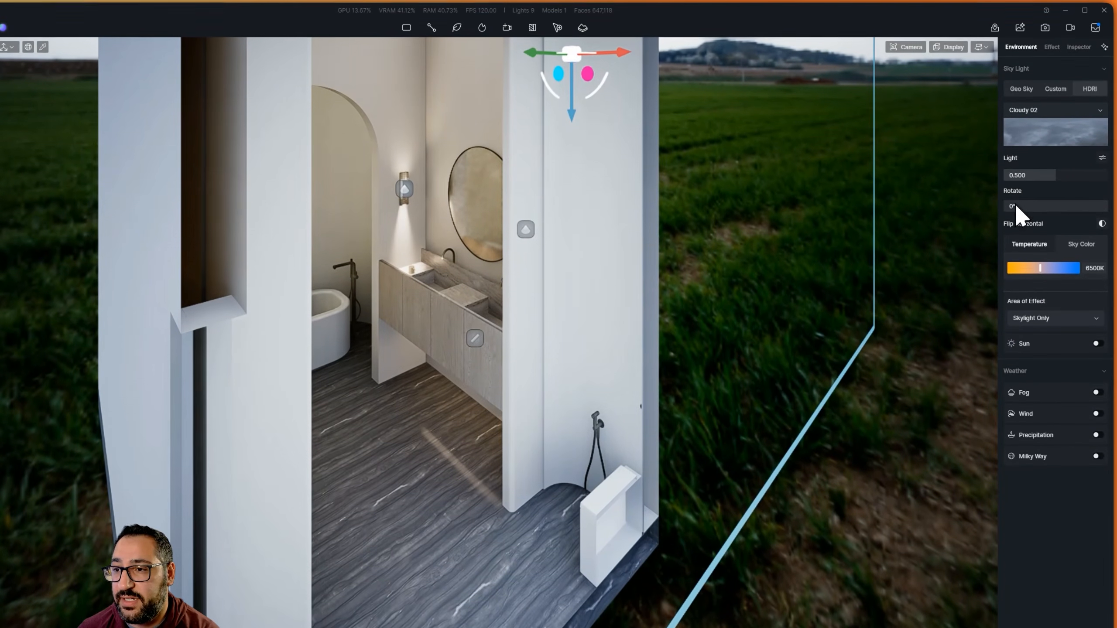
Rotate the HDRI sky to 45° and set its light strength to 0.600
mouse_move(1016, 201)
mouse_down()
mouse_move(1050, 201)
mouse_move(1029, 201)
mouse_up()
right_drag(656, 317, 693, 158)
middle_drag(709, 347, 701, 233)
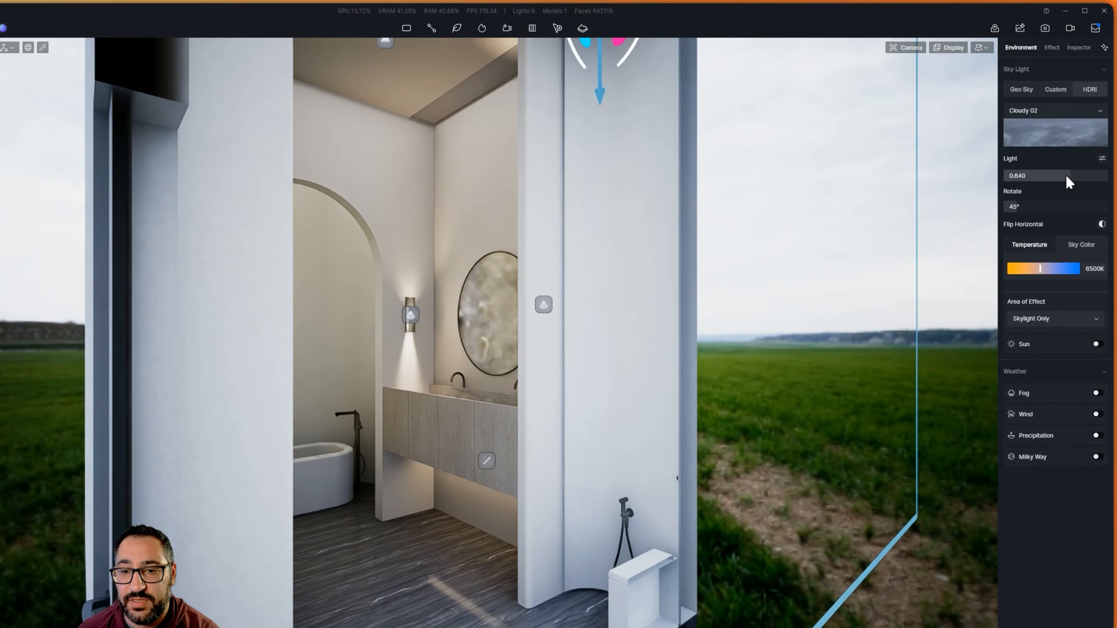
drag(1064, 175, 1076, 175)
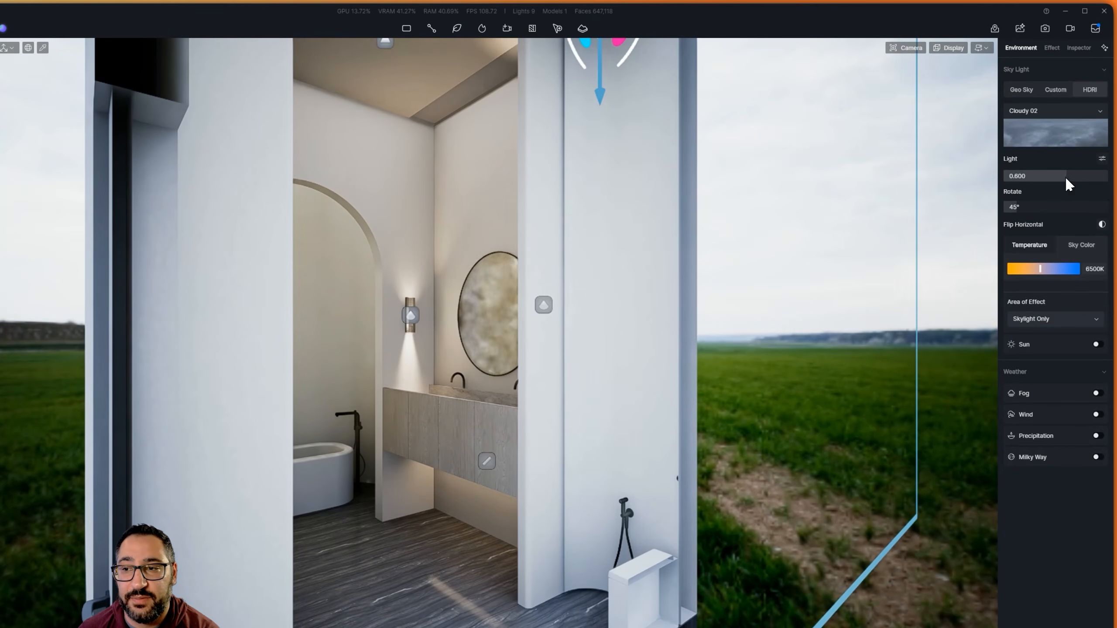
Enable the HDRI sun with a sunlight intensity of 4.7 and a custom direction at azimuth 258.3
click(1097, 344)
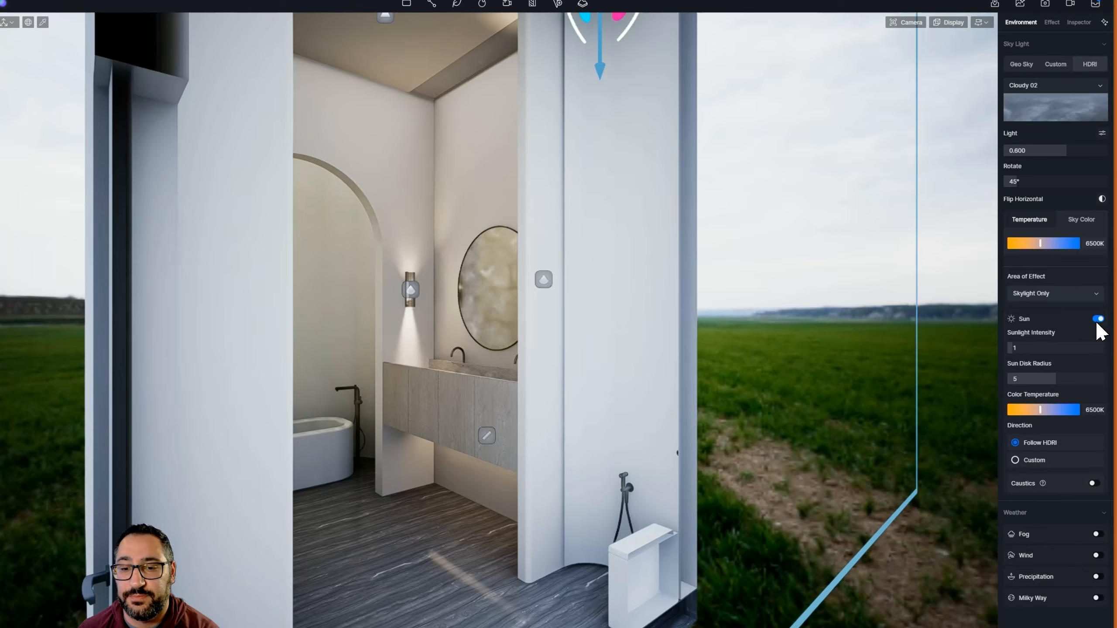
drag(1017, 346, 1030, 317)
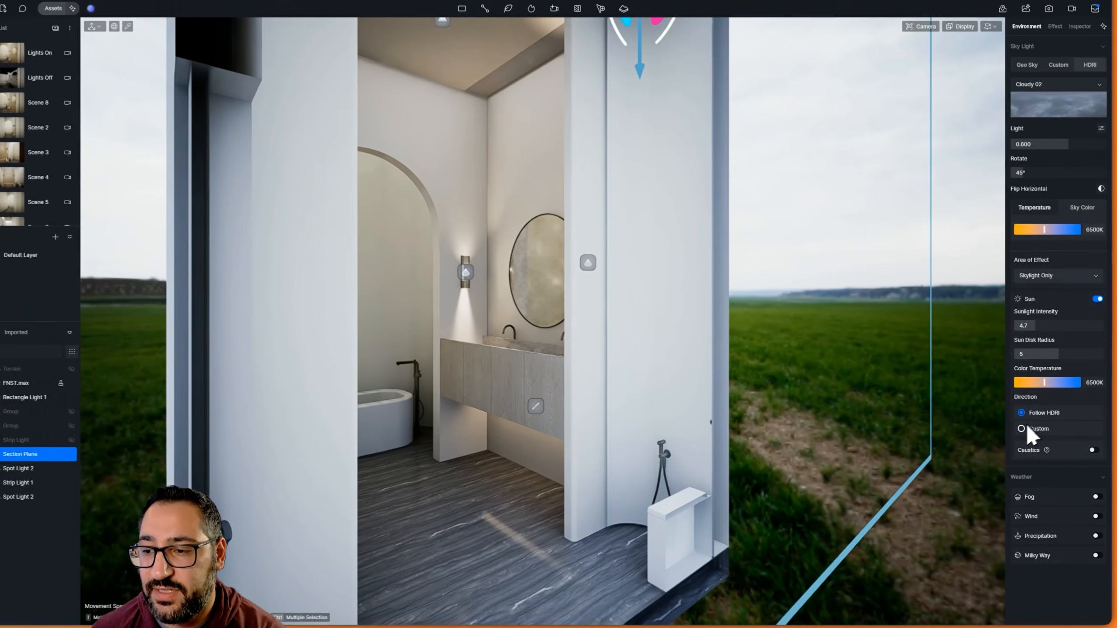
click(1024, 429)
drag(1057, 482, 1092, 455)
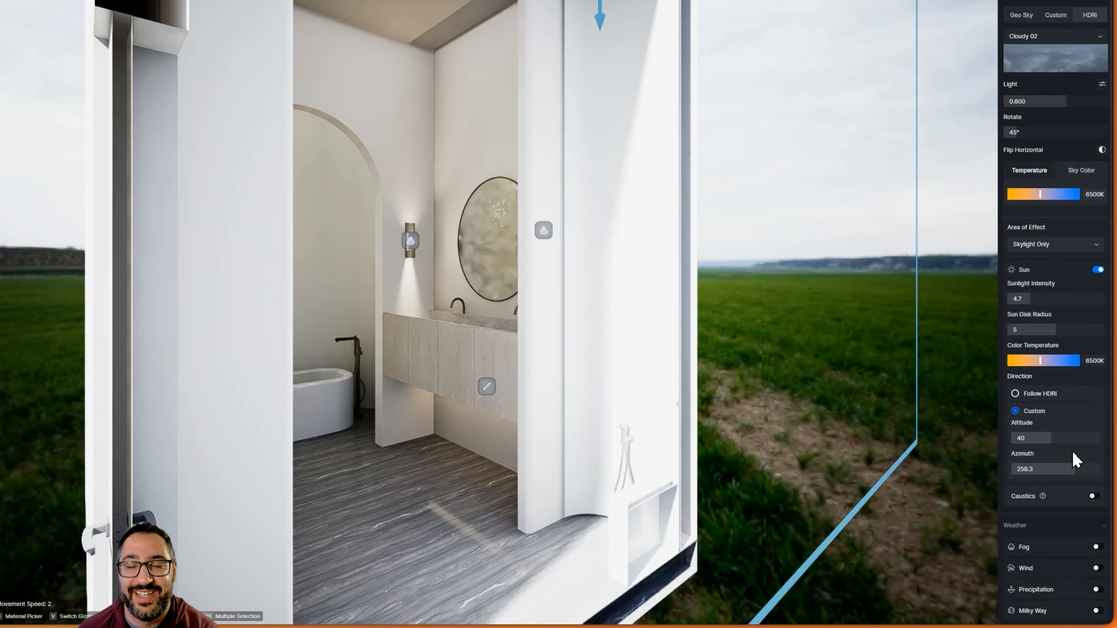
Look into the bathroom at the arch, sconce and mirror, and accumulate a refined preview of the daylight
scroll(798, 347, down, 5)
right_drag(751, 341, 726, 330)
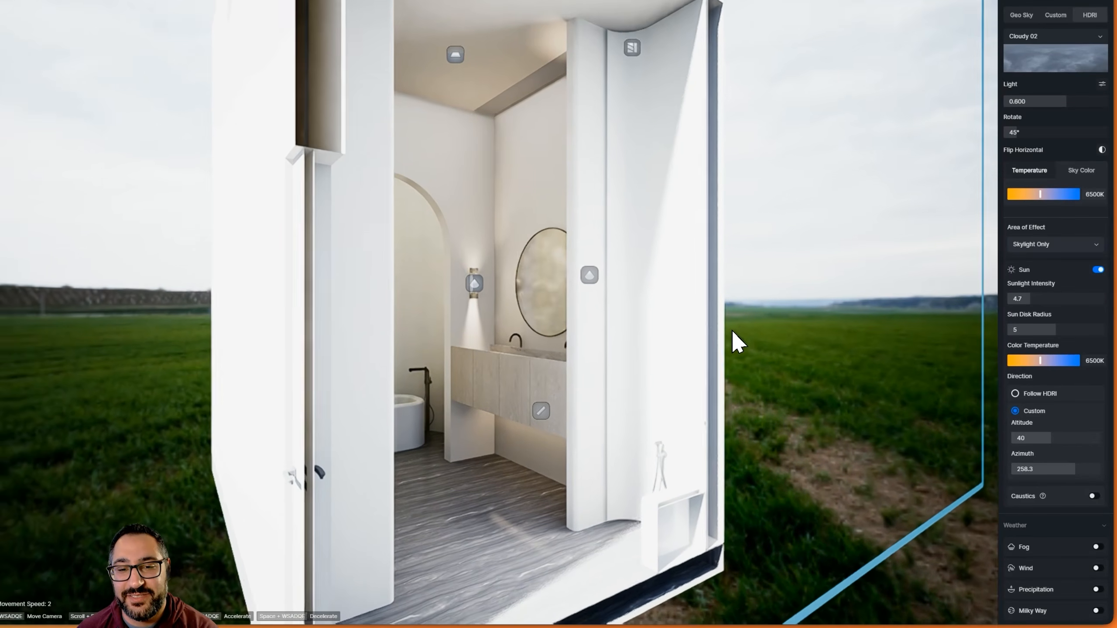
key(w)
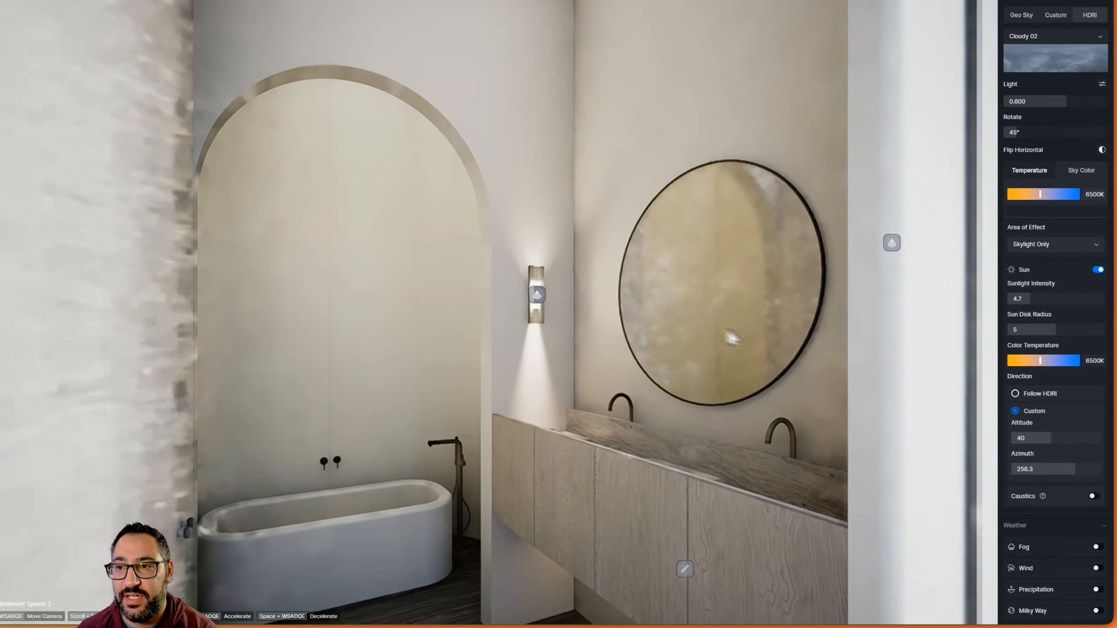
click(950, 48)
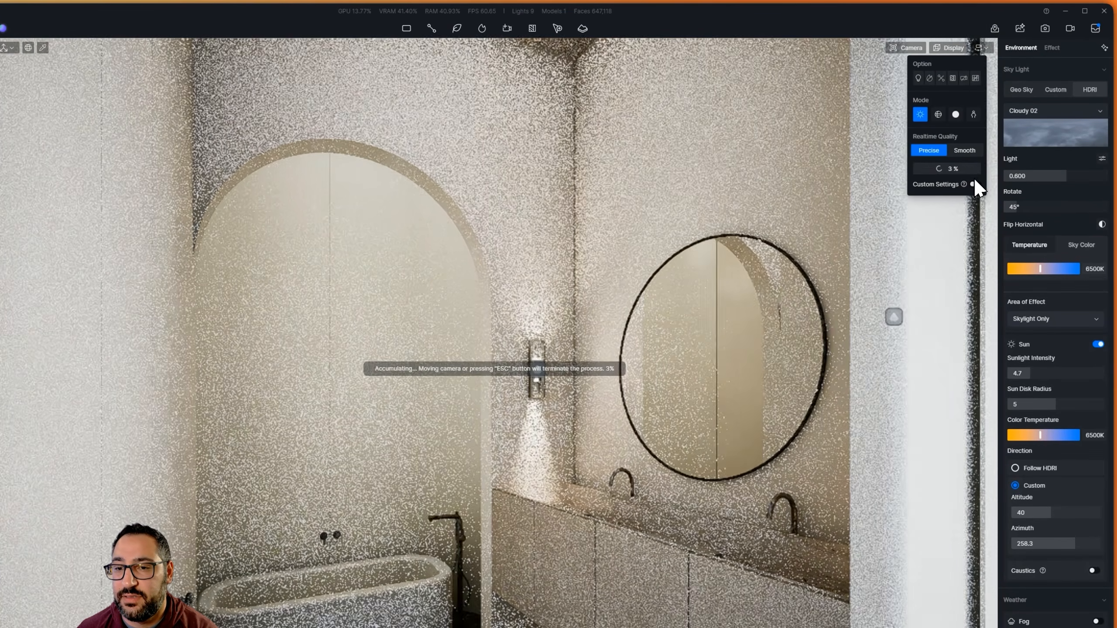